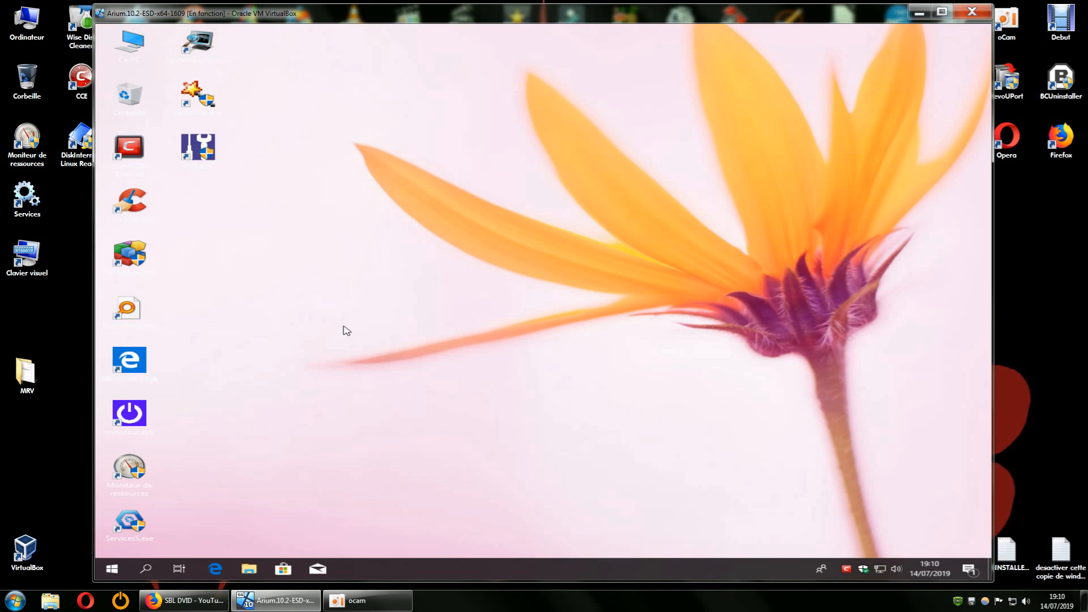
- Run Softslum_Update.exe from the C:\Softs'lum\SoftslumUpdate folder
{"action": "double_click", "coordinate": [130, 43]}
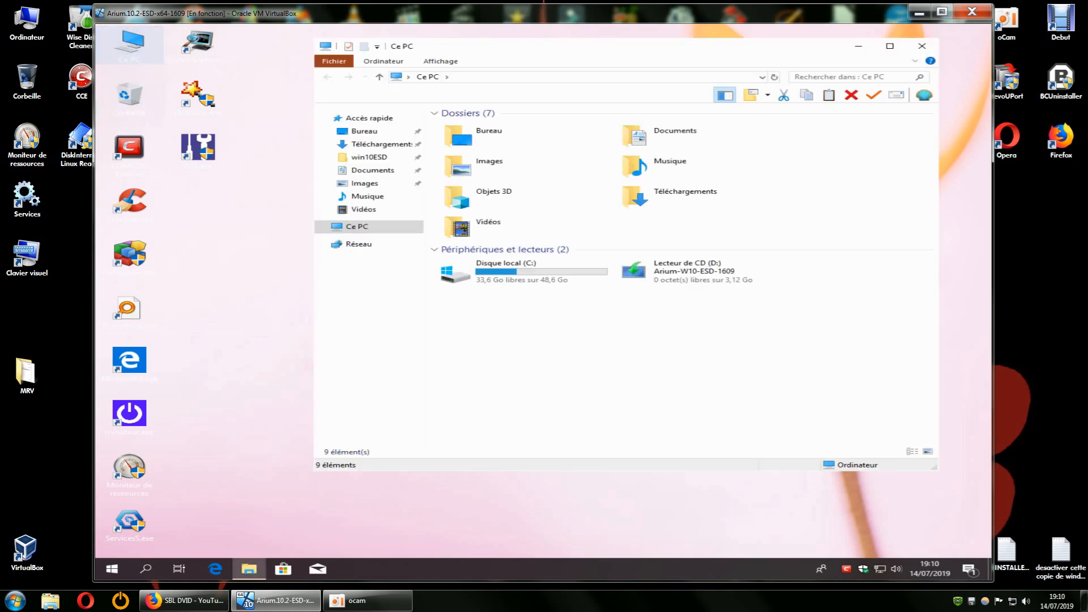
{"action": "double_click", "coordinate": [515, 276]}
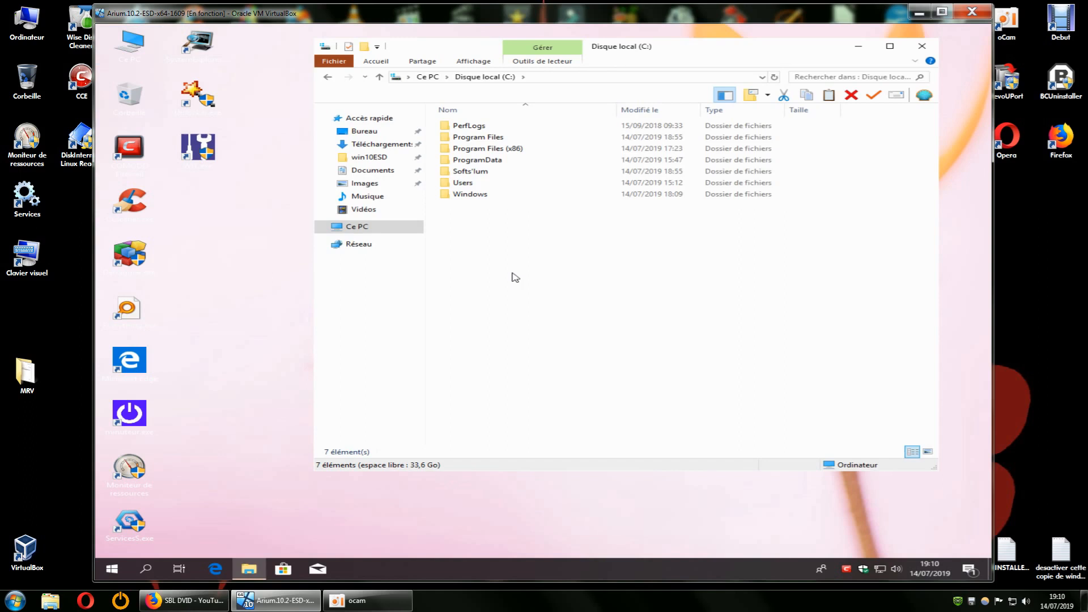
{"action": "double_click", "coordinate": [481, 171]}
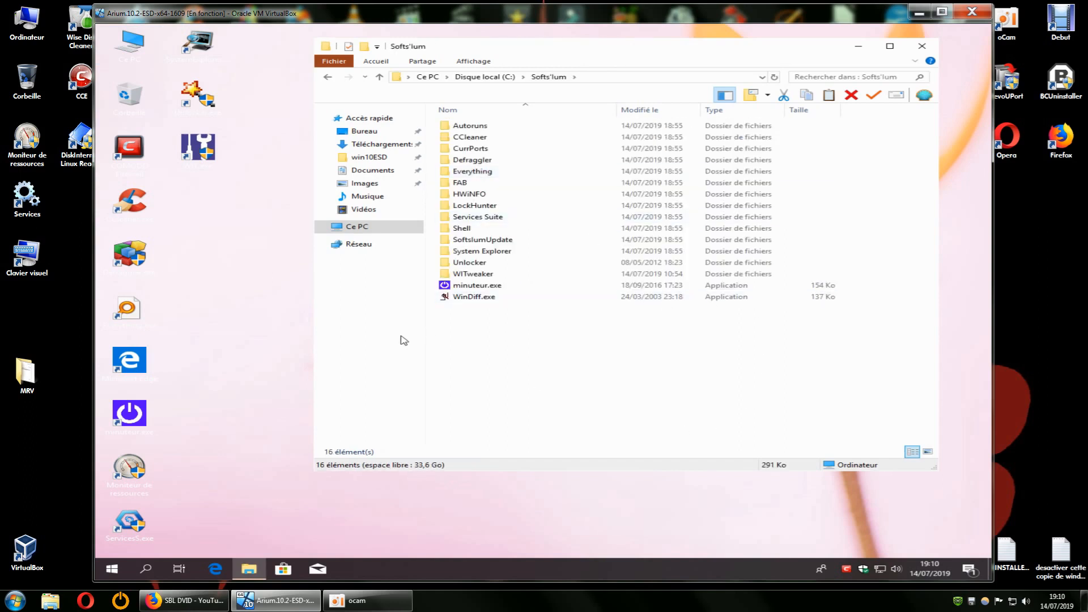
{"action": "double_click", "coordinate": [468, 243]}
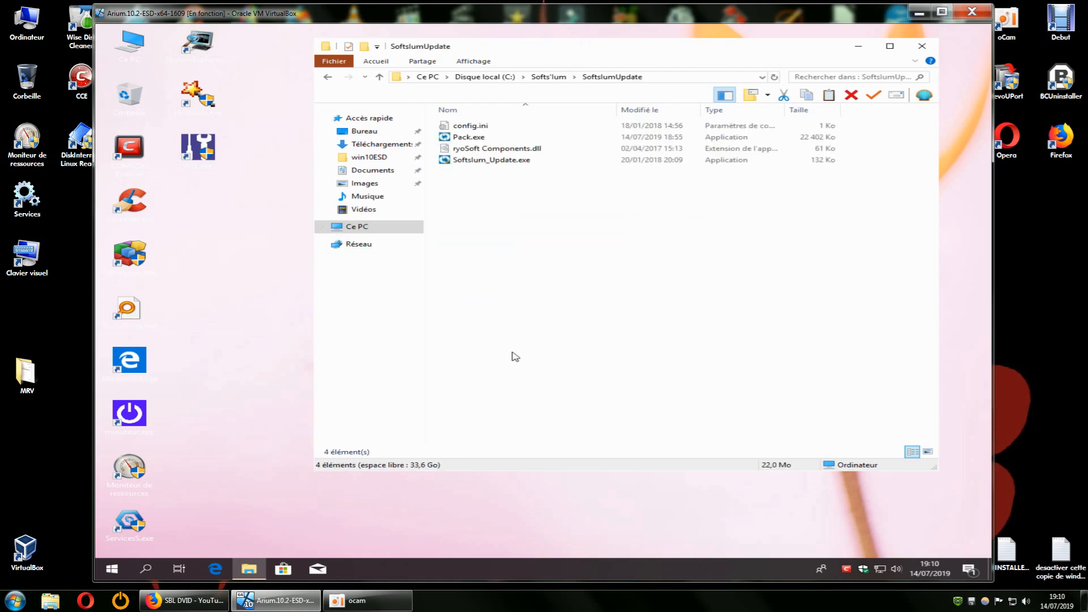
{"action": "left_click", "coordinate": [496, 160]}
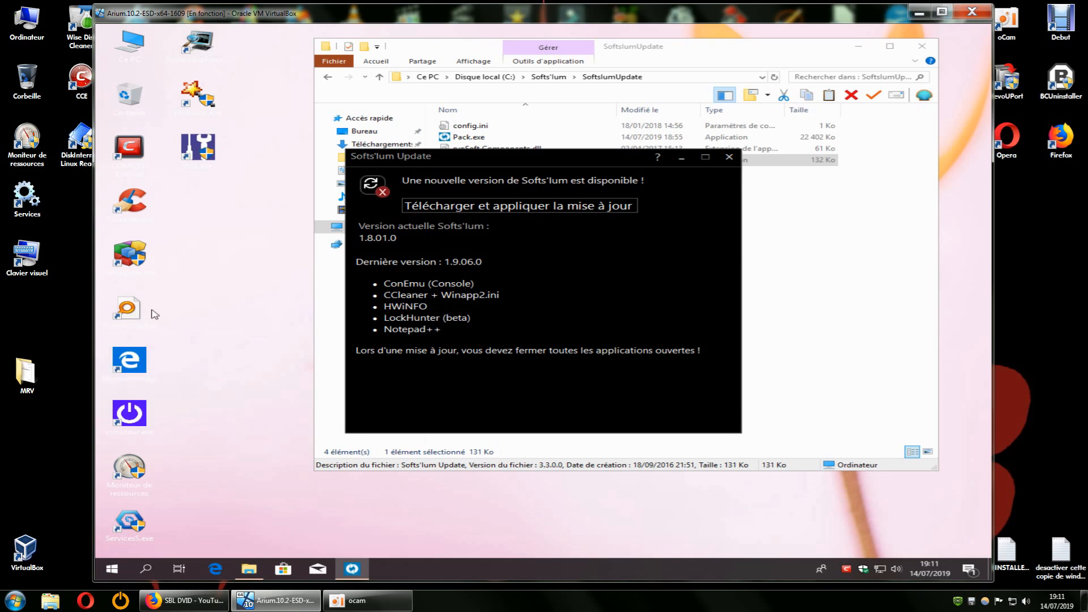
{"action": "left_click", "coordinate": [130, 310]}
{"action": "key", "text": "Up"}
{"action": "key", "text": "Up"}
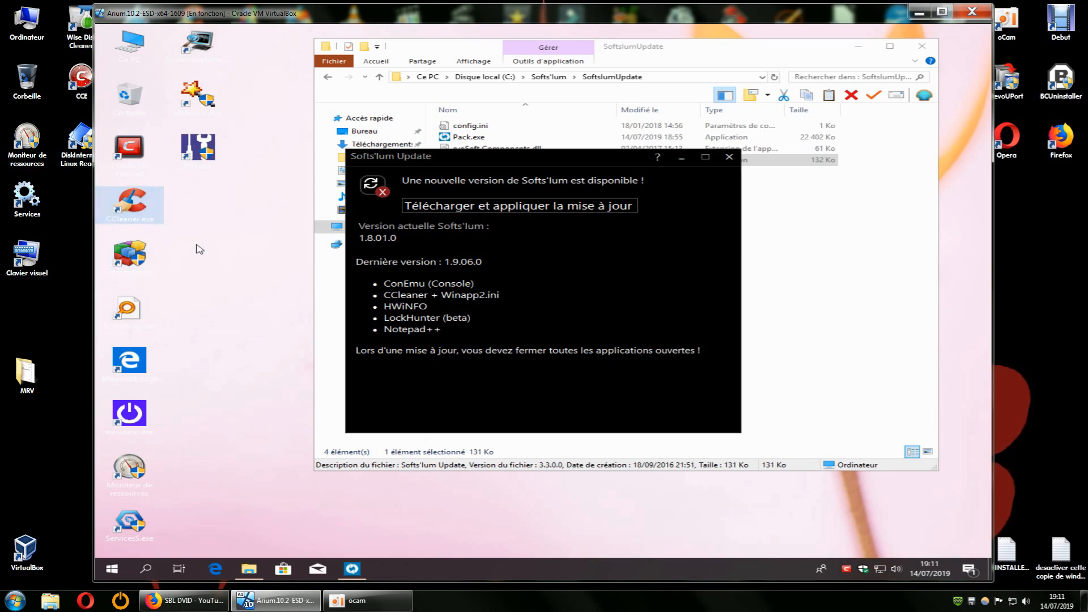
{"action": "left_click", "coordinate": [204, 107]}
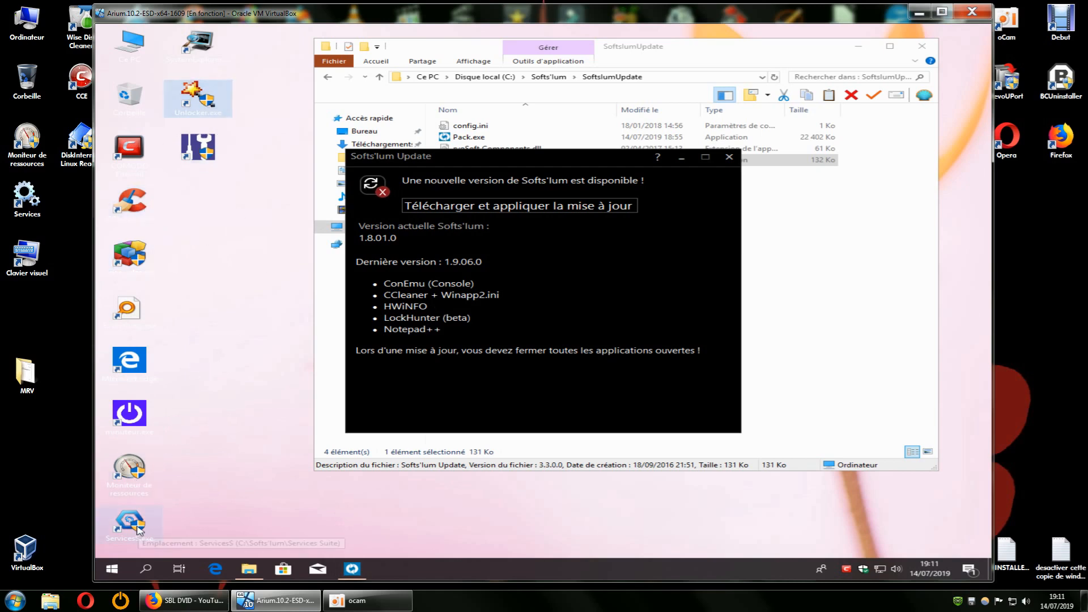
{"action": "left_click", "coordinate": [153, 536]}
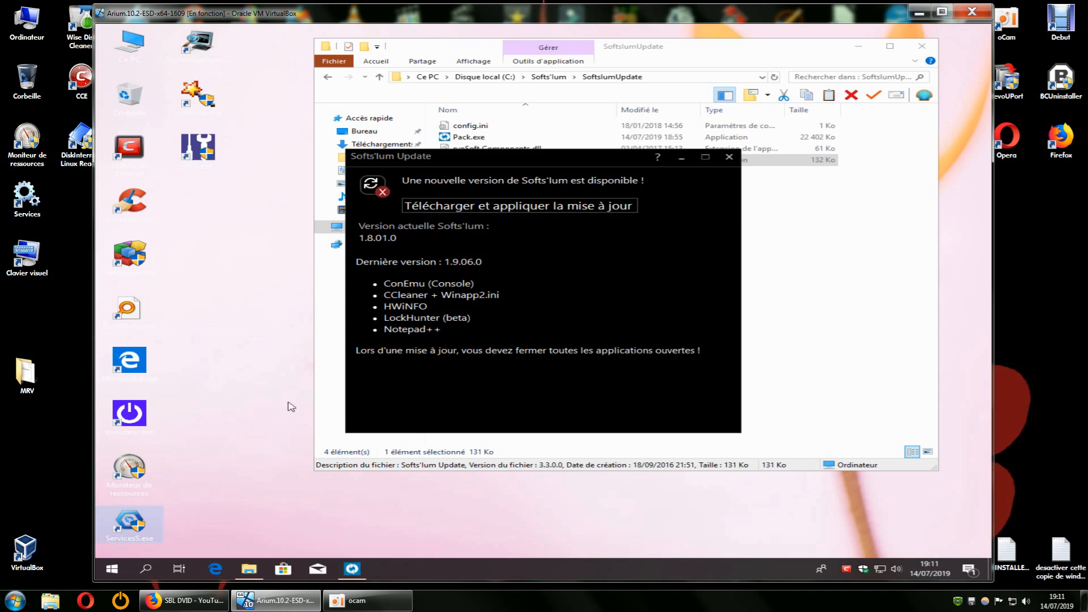
- Download and apply the available Softs'lum update, version 1.9.06.0
{"action": "left_click_drag", "start_coordinate": [462, 162], "coordinate": [532, 197]}
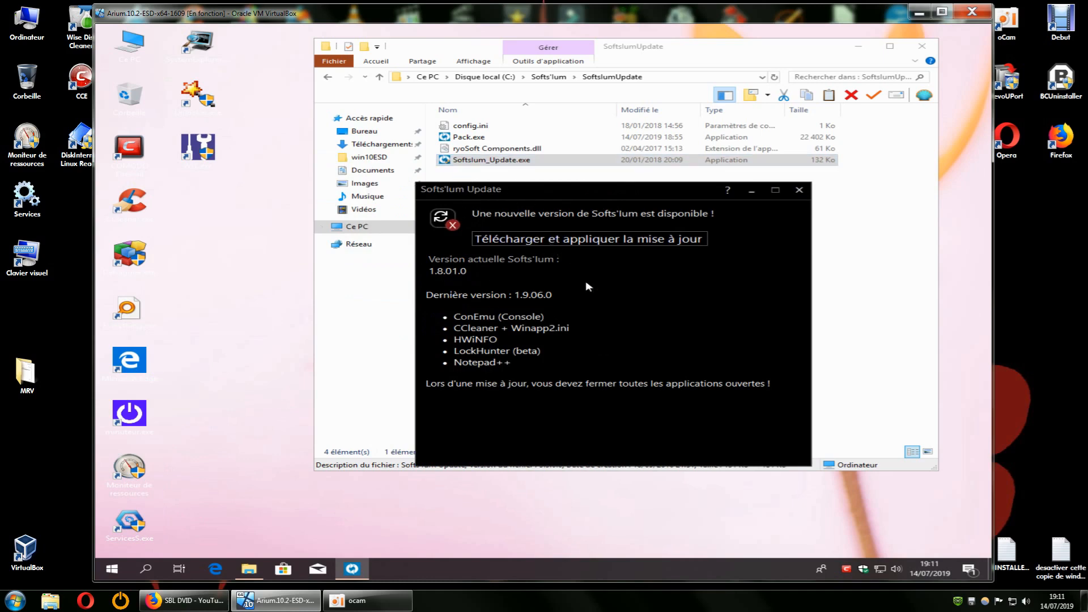
{"action": "left_click", "coordinate": [523, 242]}
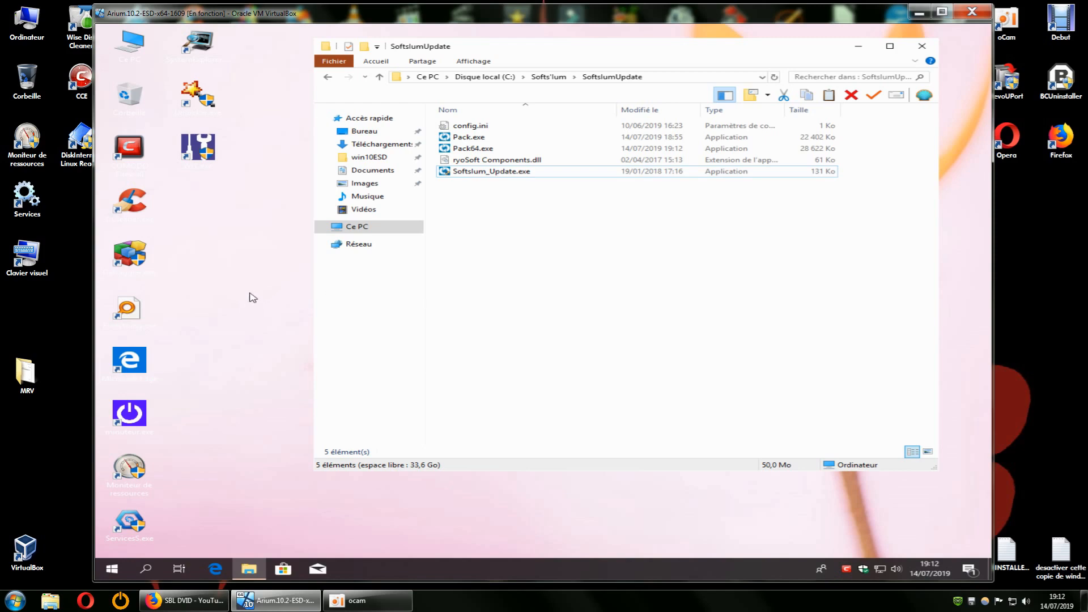
- In a new Explorer window, look into Program Files (x86) on drive C:, and open the ProgramData\Packages folder
{"action": "double_click", "coordinate": [134, 57]}
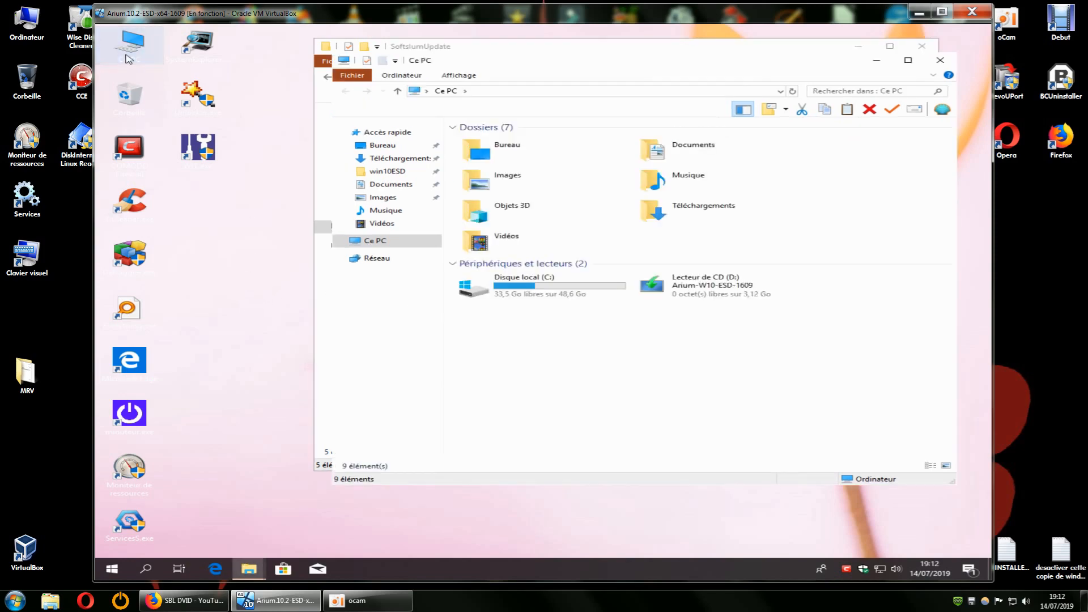
{"action": "double_click", "coordinate": [525, 287]}
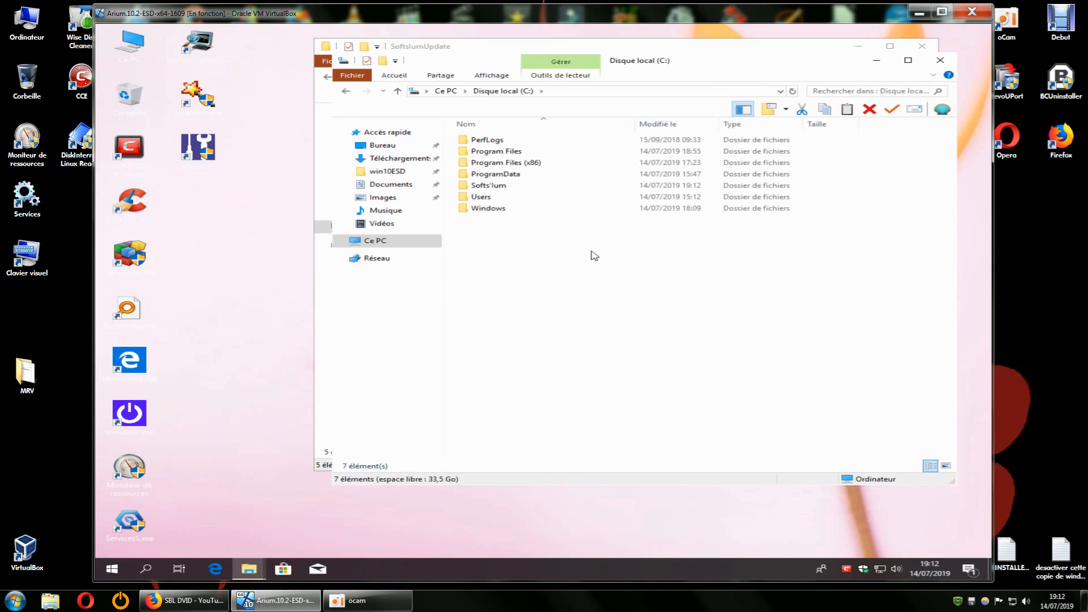
{"action": "double_click", "coordinate": [528, 164]}
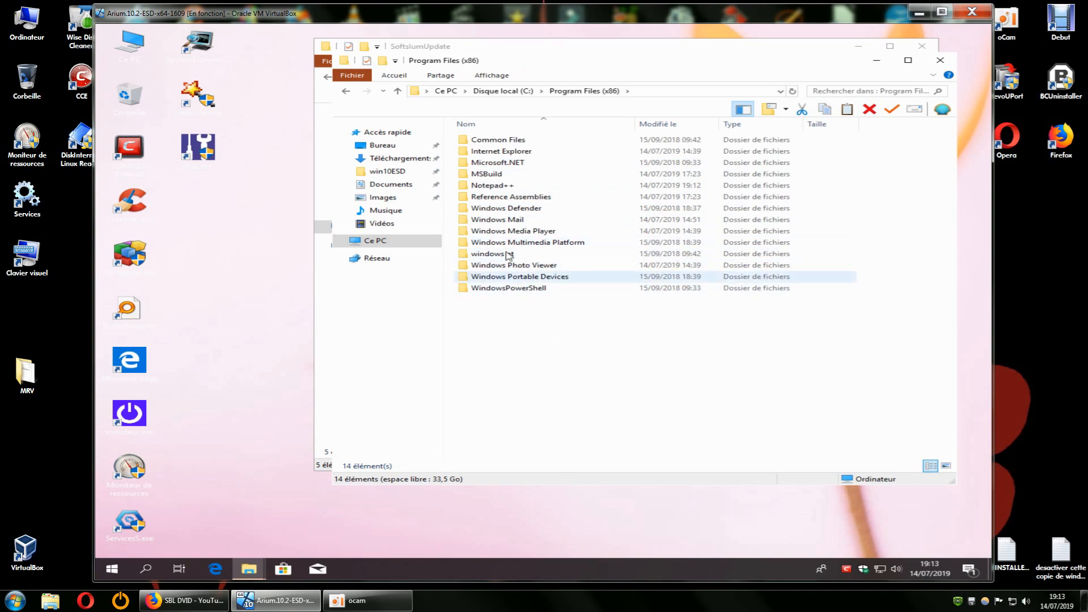
{"action": "left_click", "coordinate": [346, 90]}
{"action": "double_click", "coordinate": [492, 175]}
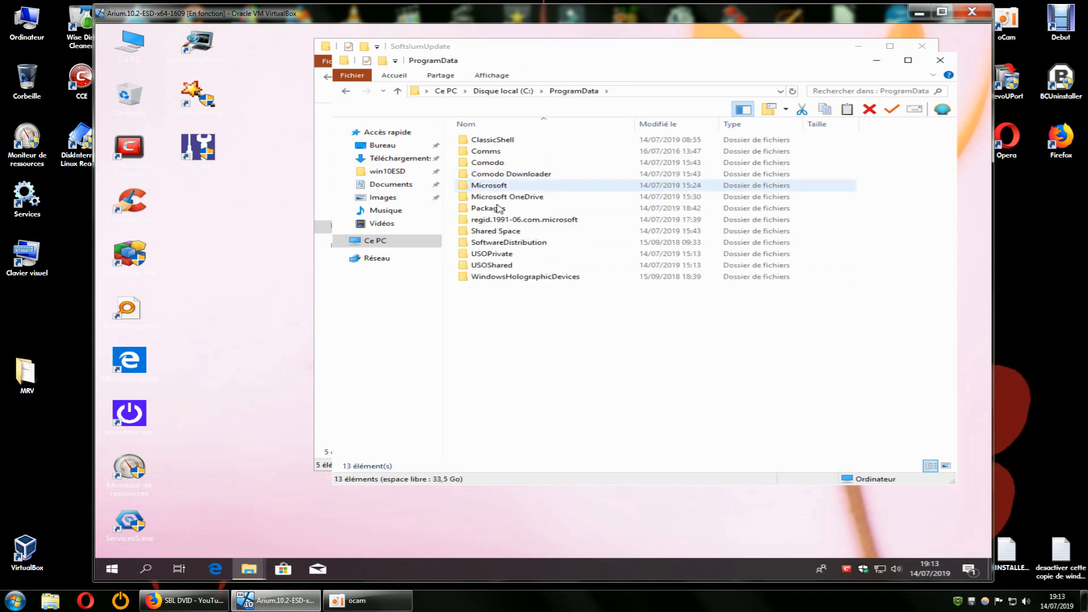
{"action": "double_click", "coordinate": [506, 210]}
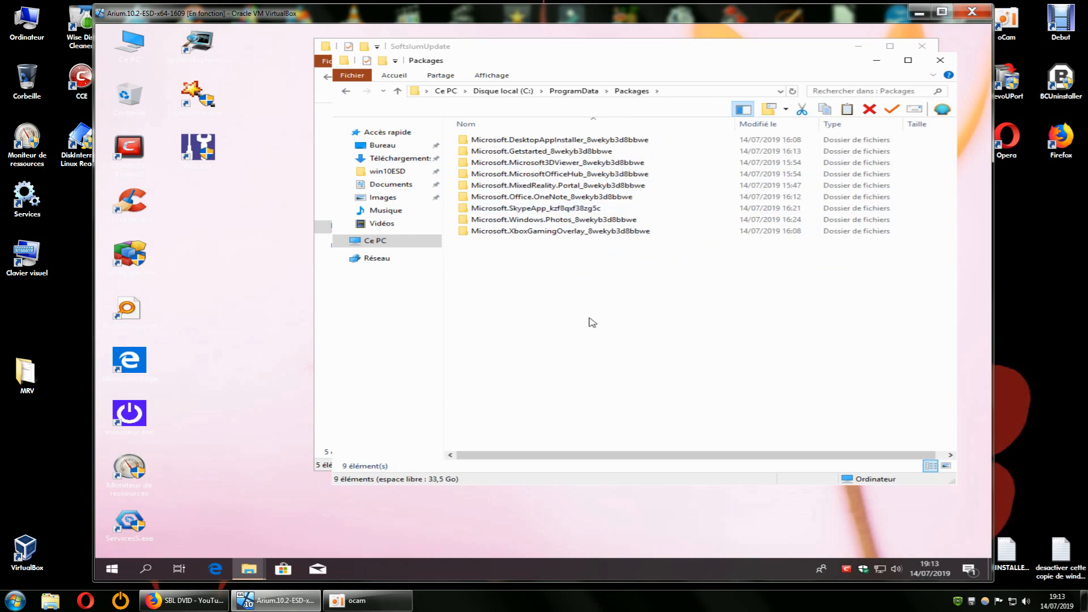
- Browse the Microsoft.XboxGamingOverlay_8wekyb3d8bbwe folder down to its SystemAppData subfolder to inspect its contents
{"action": "right_click", "coordinate": [528, 233]}
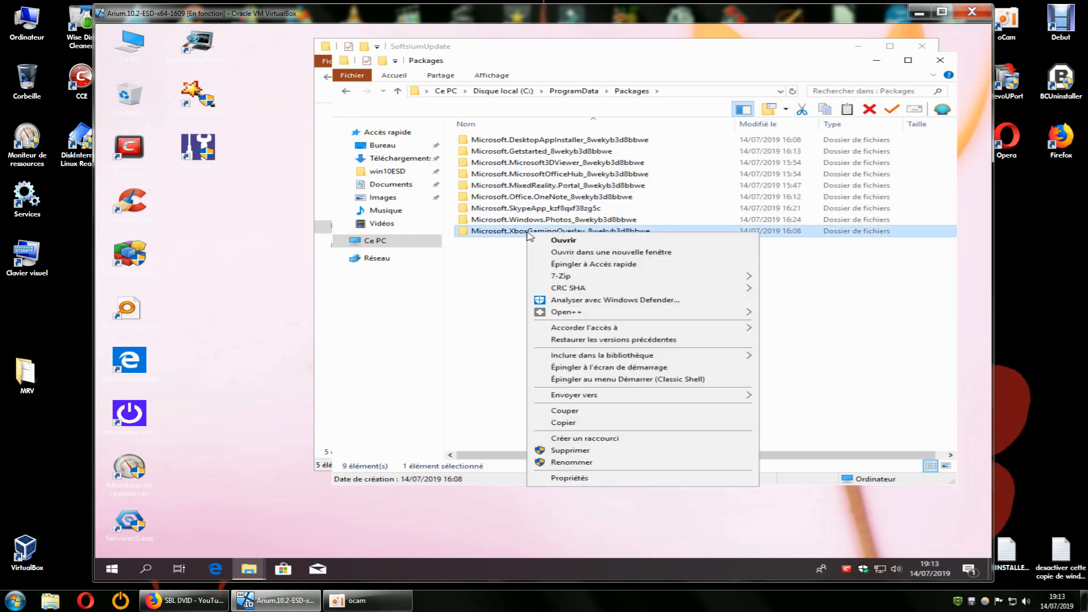
{"action": "left_click", "coordinate": [494, 263]}
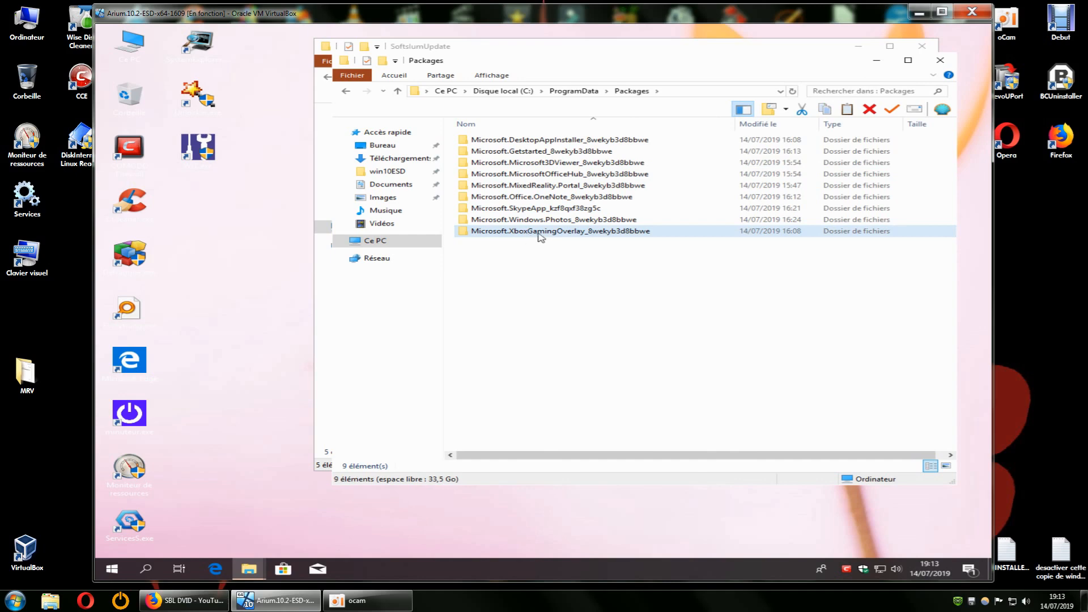
{"action": "double_click", "coordinate": [536, 232]}
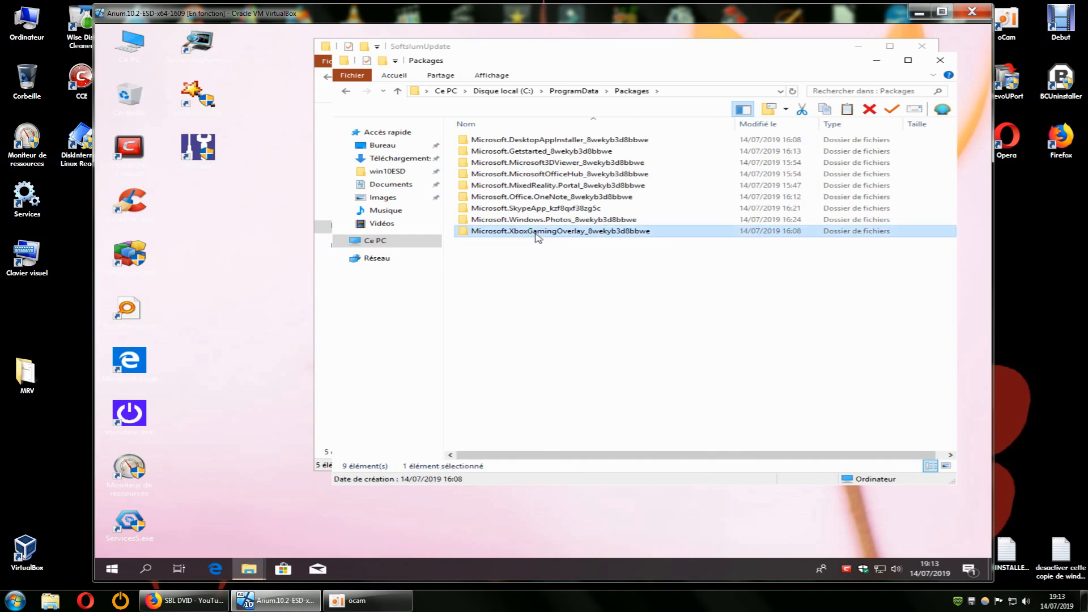
{"action": "left_click", "coordinate": [536, 310]}
{"action": "double_click", "coordinate": [561, 144]}
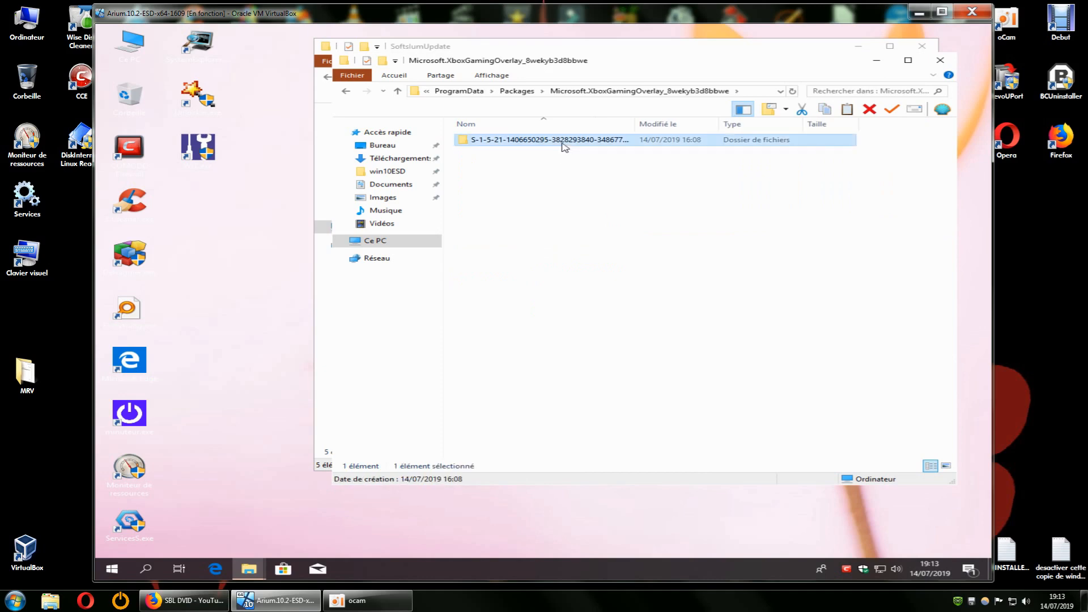
{"action": "left_click", "coordinate": [520, 145]}
{"action": "double_click", "coordinate": [520, 145]}
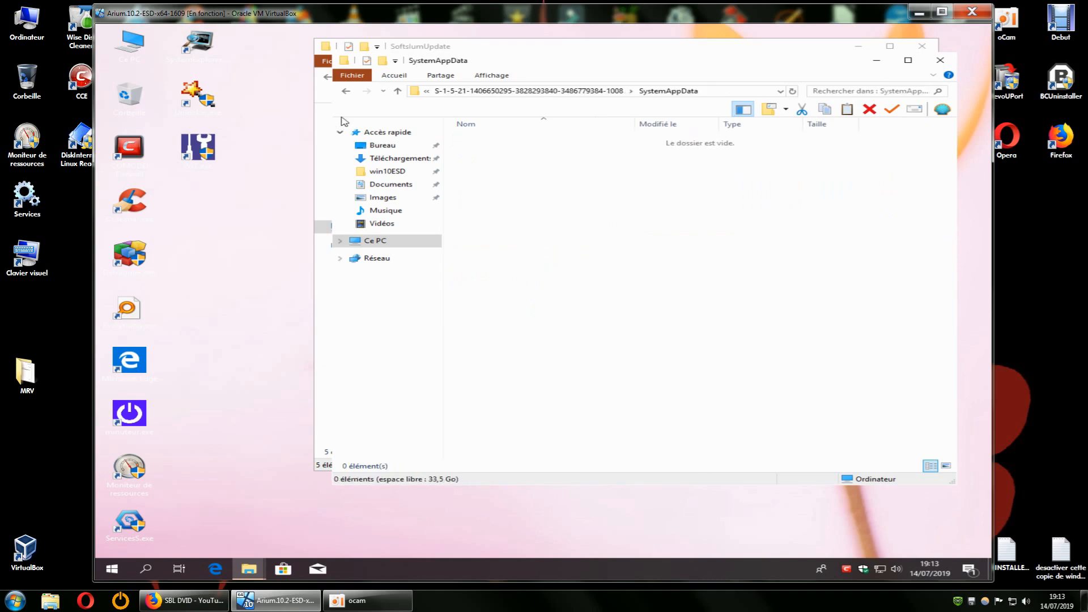
- Return to the Packages folder and delete the Microsoft.XboxGamingOverlay_8wekyb3d8bbwe folder
{"action": "left_click", "coordinate": [346, 93]}
{"action": "left_click", "coordinate": [346, 93]}
{"action": "left_click", "coordinate": [346, 94]}
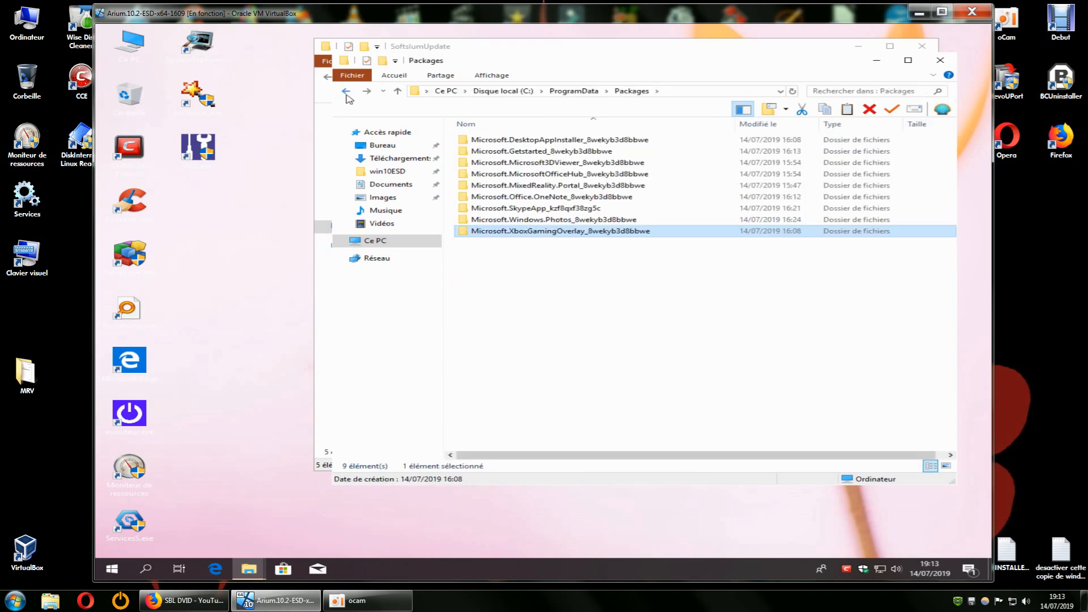
{"action": "right_click", "coordinate": [555, 234]}
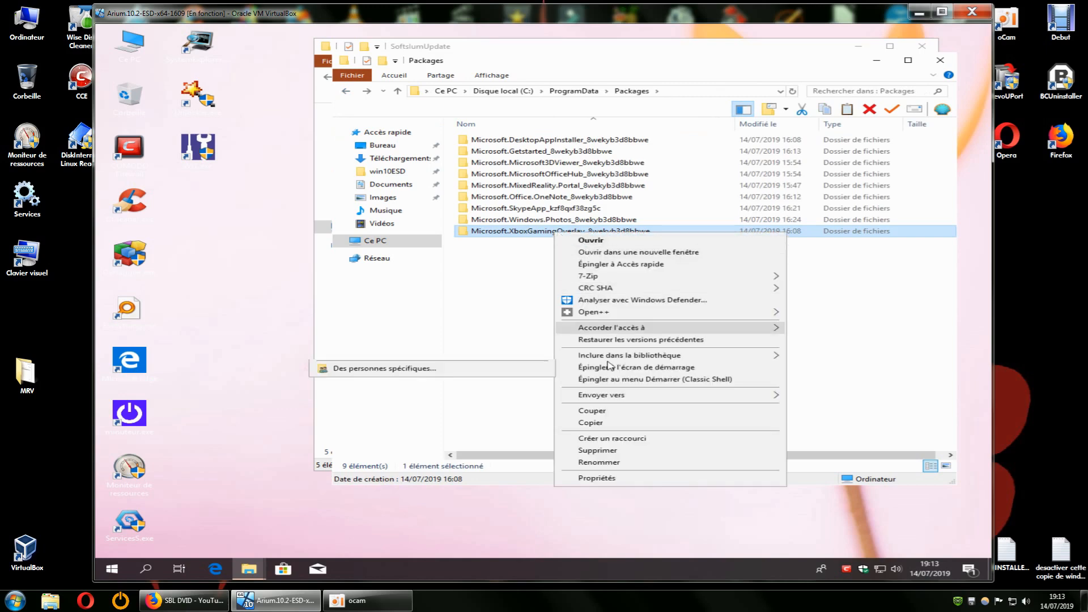
{"action": "left_click", "coordinate": [612, 452]}
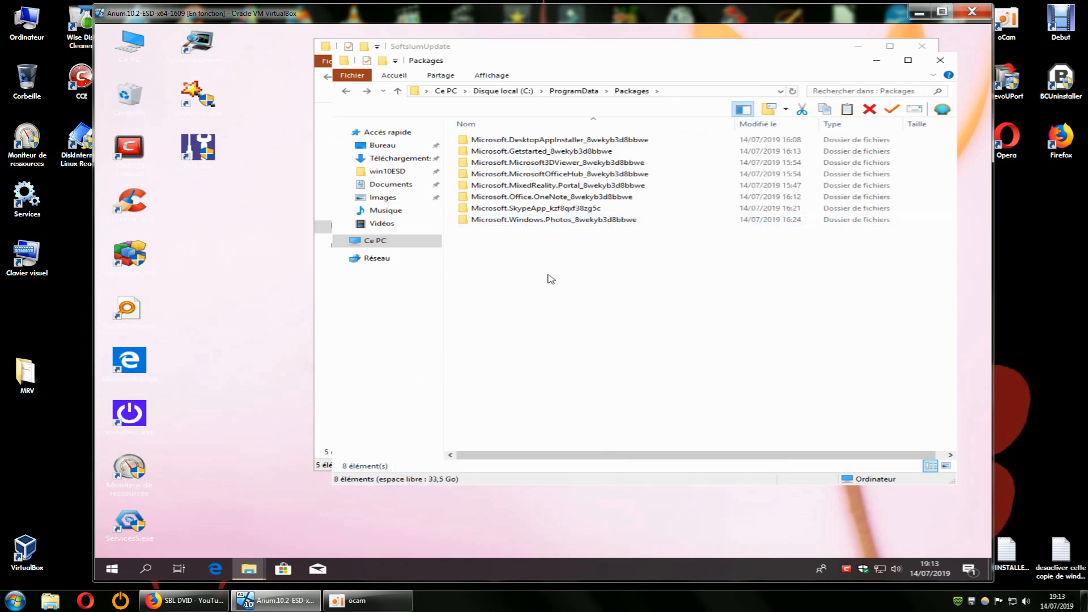
- Delete the Microsoft.SkypeApp_kzf8qxf38zg5c folder from Packages
{"action": "right_click", "coordinate": [541, 210]}
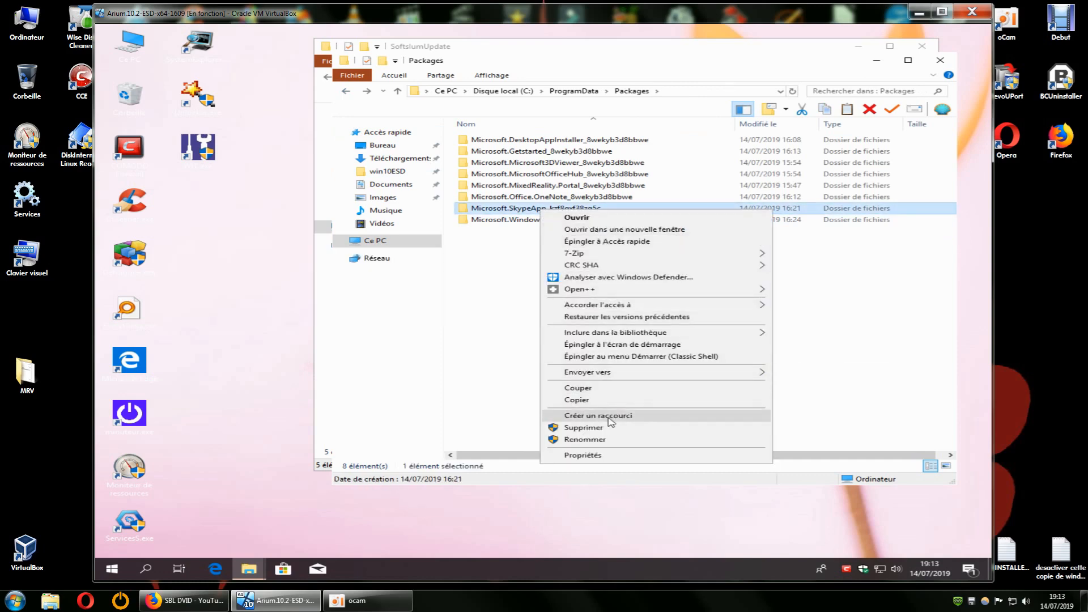
{"action": "right_click", "coordinate": [512, 211]}
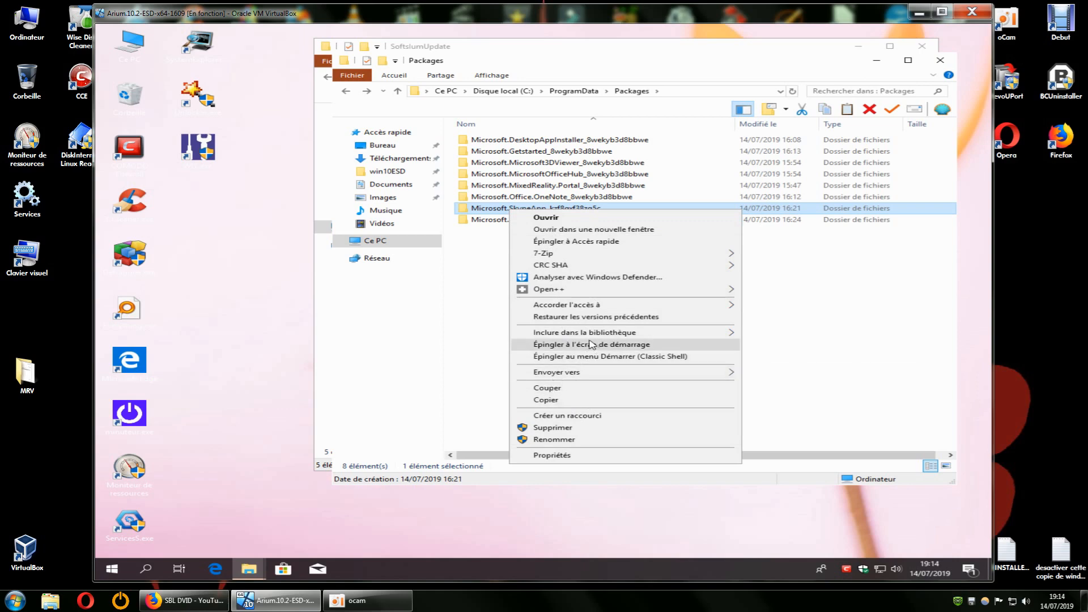
{"action": "mouse_move", "coordinate": [585, 309]}
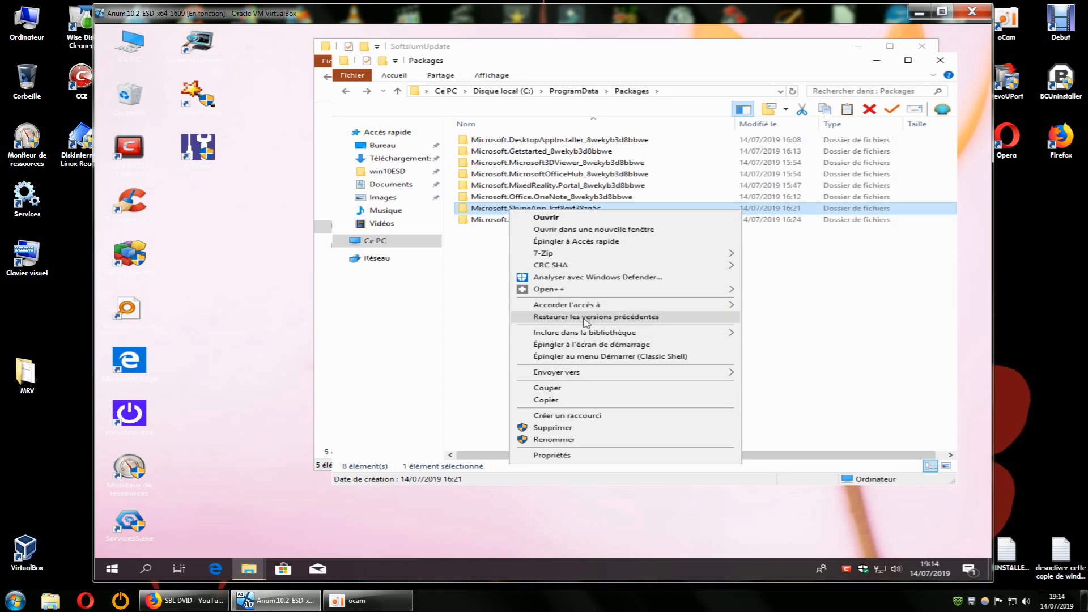
{"action": "mouse_move", "coordinate": [579, 369]}
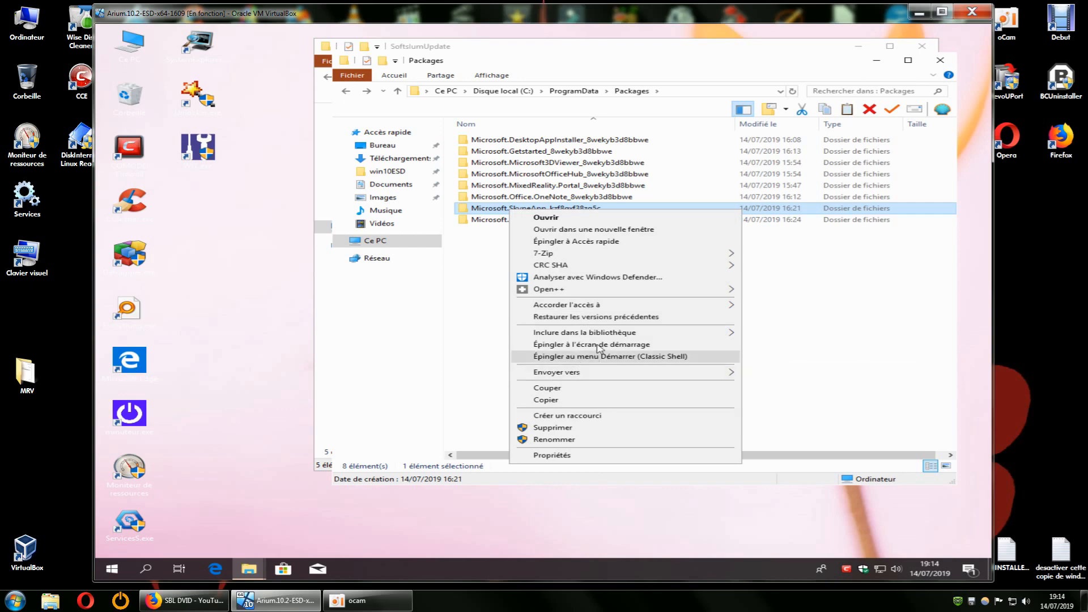
{"action": "mouse_move", "coordinate": [603, 335]}
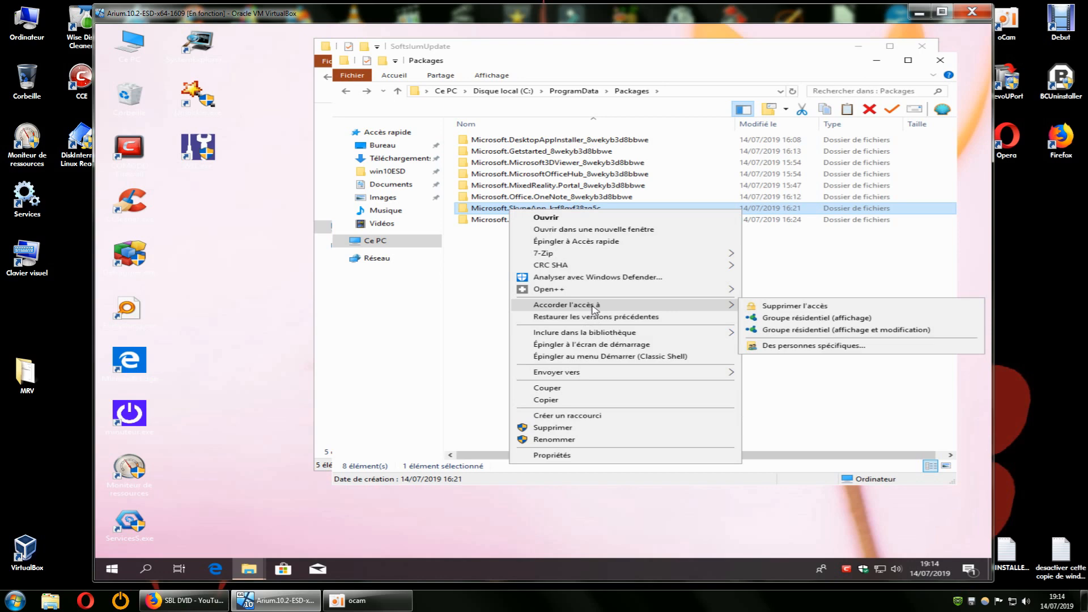
{"action": "mouse_move", "coordinate": [578, 266]}
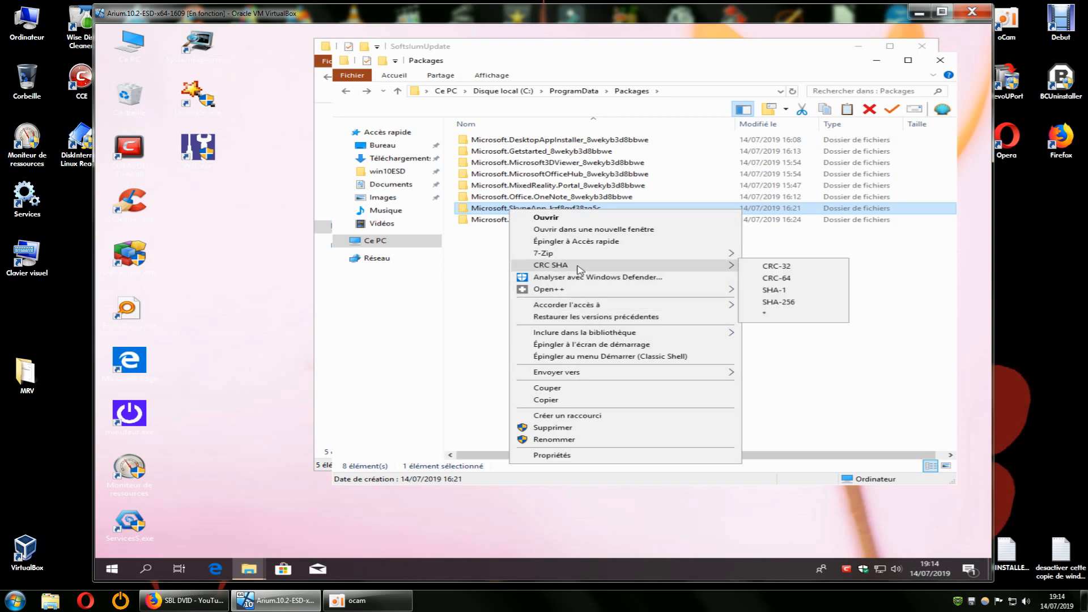
{"action": "left_click", "coordinate": [492, 290]}
{"action": "right_click", "coordinate": [540, 210]}
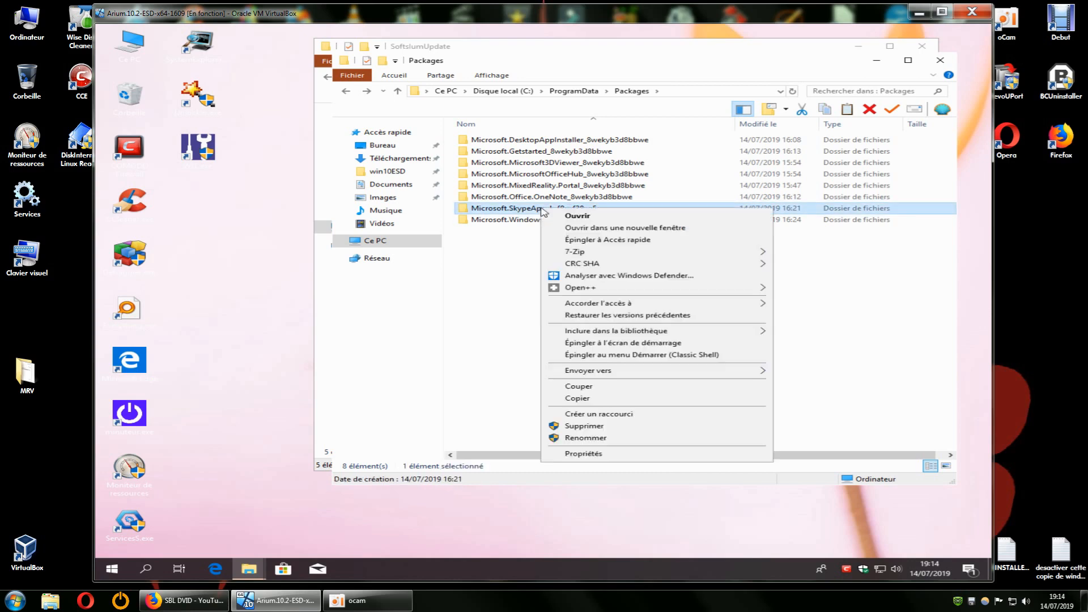
{"action": "left_click", "coordinate": [589, 427]}
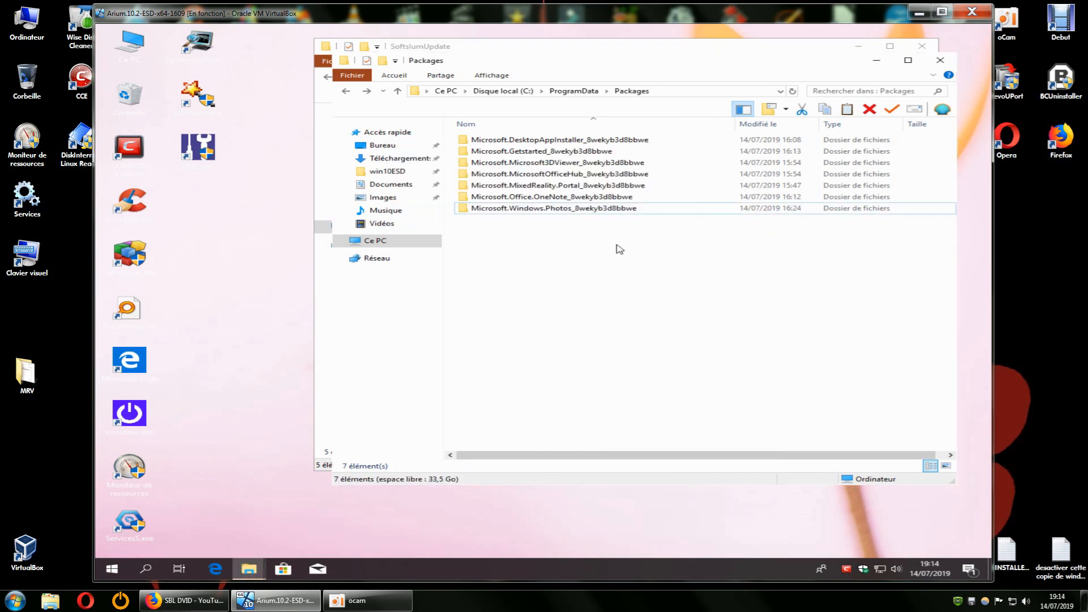
{"action": "right_click", "coordinate": [556, 176]}
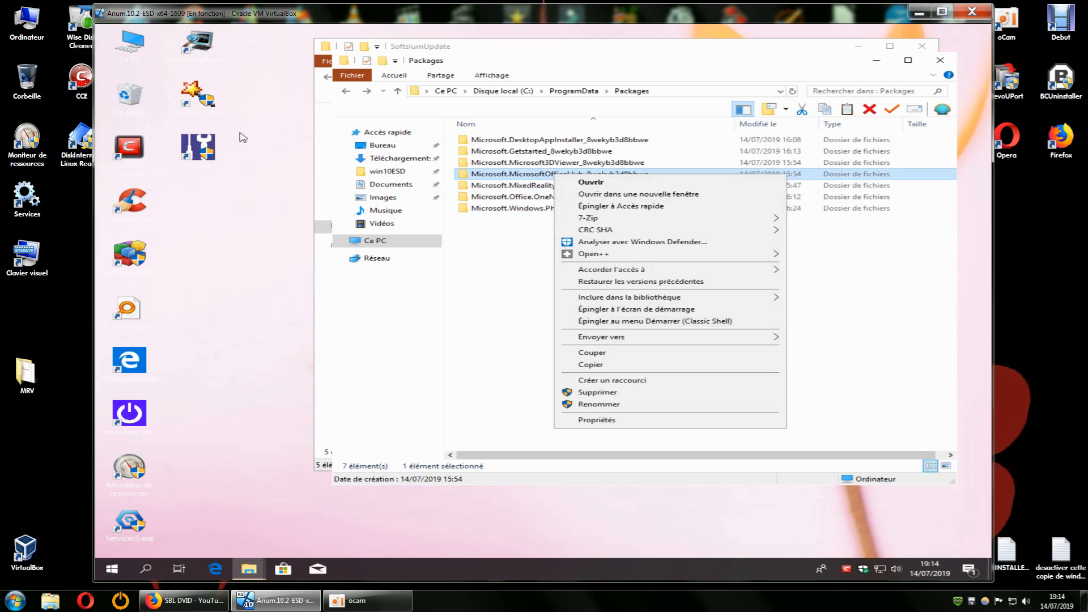
{"action": "left_click", "coordinate": [214, 108]}
{"action": "right_click", "coordinate": [516, 177]}
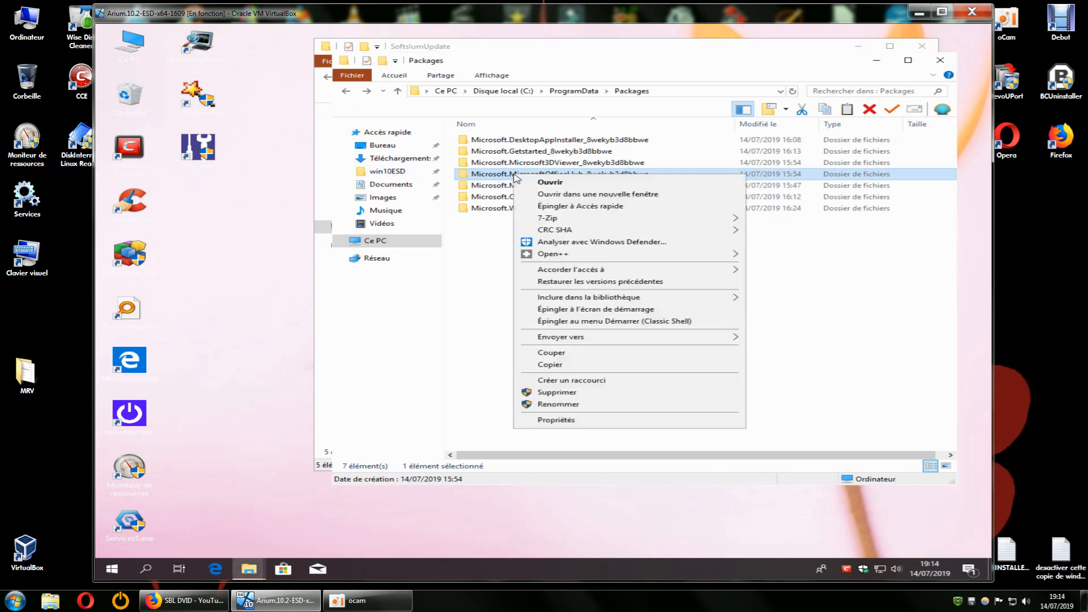
{"action": "mouse_move", "coordinate": [570, 259]}
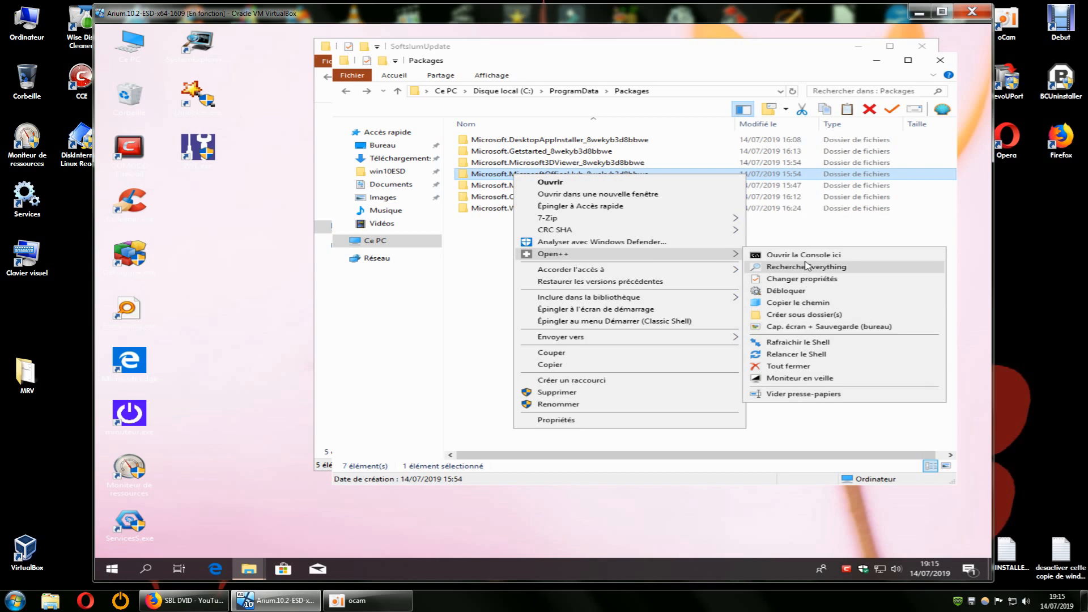
{"action": "left_click", "coordinate": [471, 282]}
- Try to delete the Microsoft.MicrosoftOfficeHub_8wekyb3d8bbwe folder from Packages, retrying several times before cancelling
{"action": "left_click", "coordinate": [558, 177]}
{"action": "right_click", "coordinate": [558, 179]}
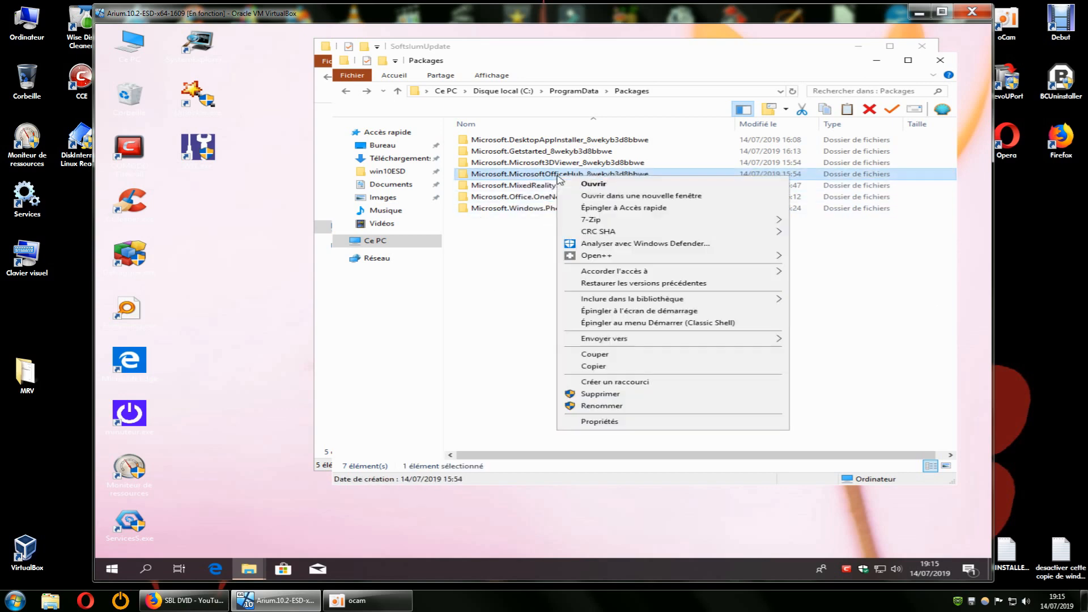
{"action": "left_click", "coordinate": [611, 393]}
{"action": "left_click", "coordinate": [579, 248]}
{"action": "left_click", "coordinate": [589, 250]}
{"action": "left_click", "coordinate": [572, 250]}
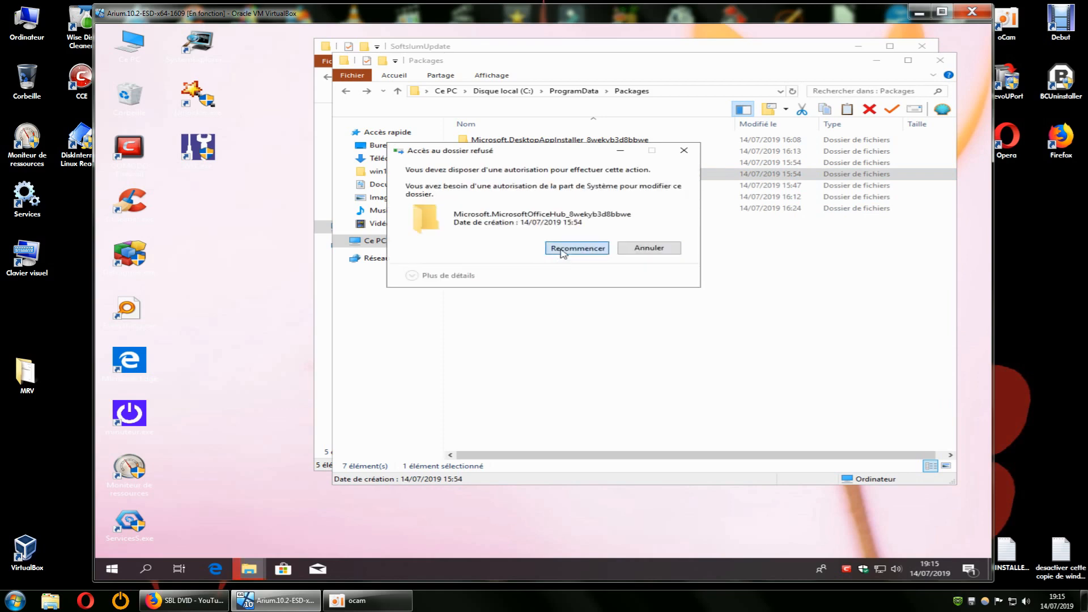
{"action": "left_click", "coordinate": [637, 249]}
- Check the Microsoft.MicrosoftOfficeHub_8wekyb3d8bbwe folder for locking processes with the Open++ Débloquer command
{"action": "right_click", "coordinate": [568, 175]}
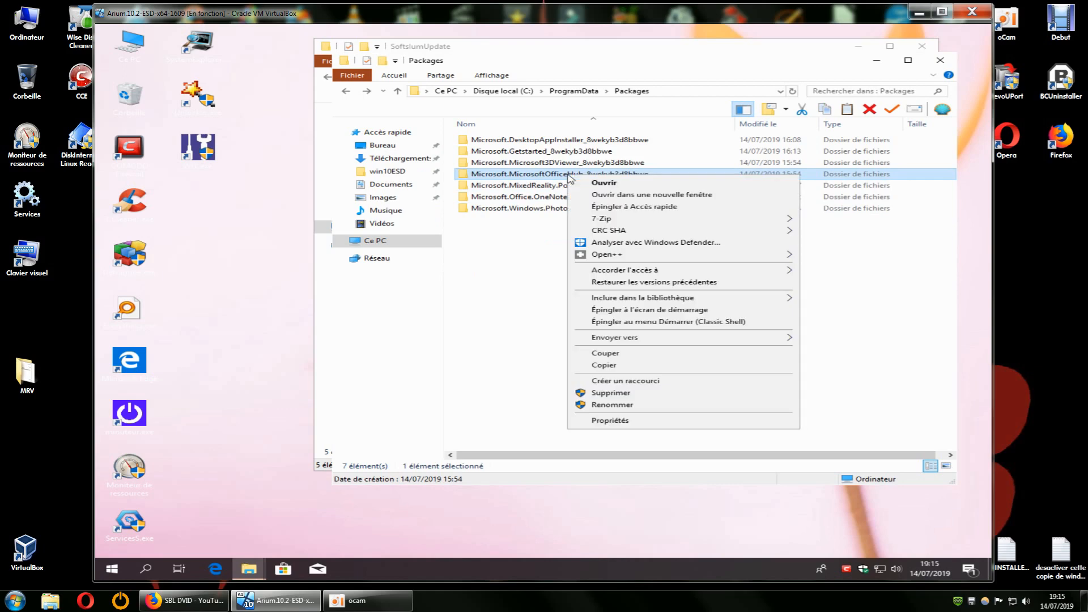
{"action": "mouse_move", "coordinate": [637, 260]}
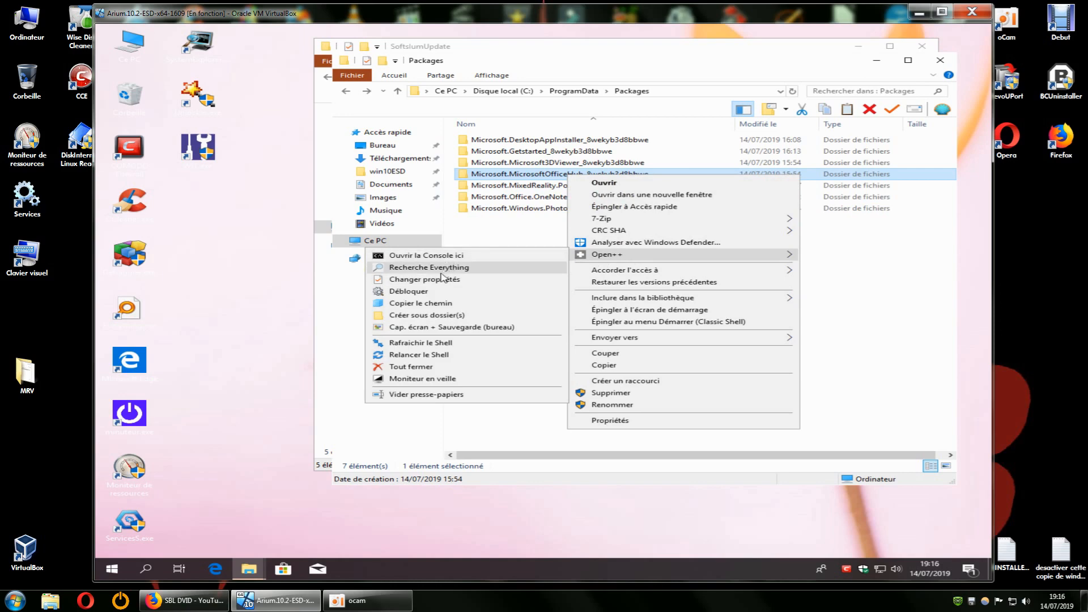
{"action": "left_click", "coordinate": [416, 292]}
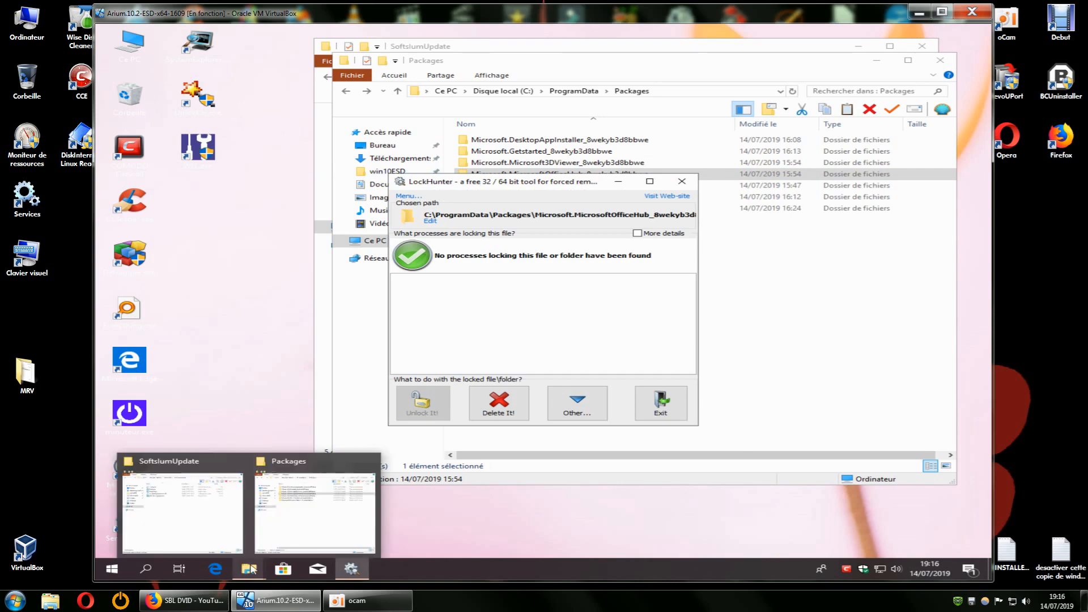
- In a new Explorer window, browse drive C: to Softs'lum\LockHunter to inspect its files, and close that window
{"action": "double_click", "coordinate": [131, 42]}
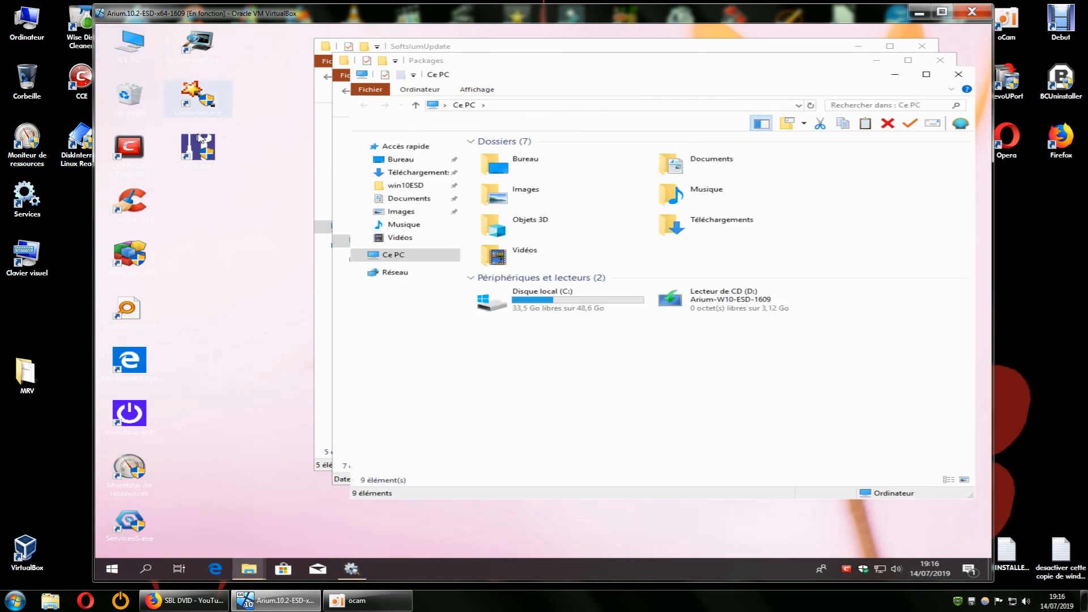
{"action": "double_click", "coordinate": [561, 319]}
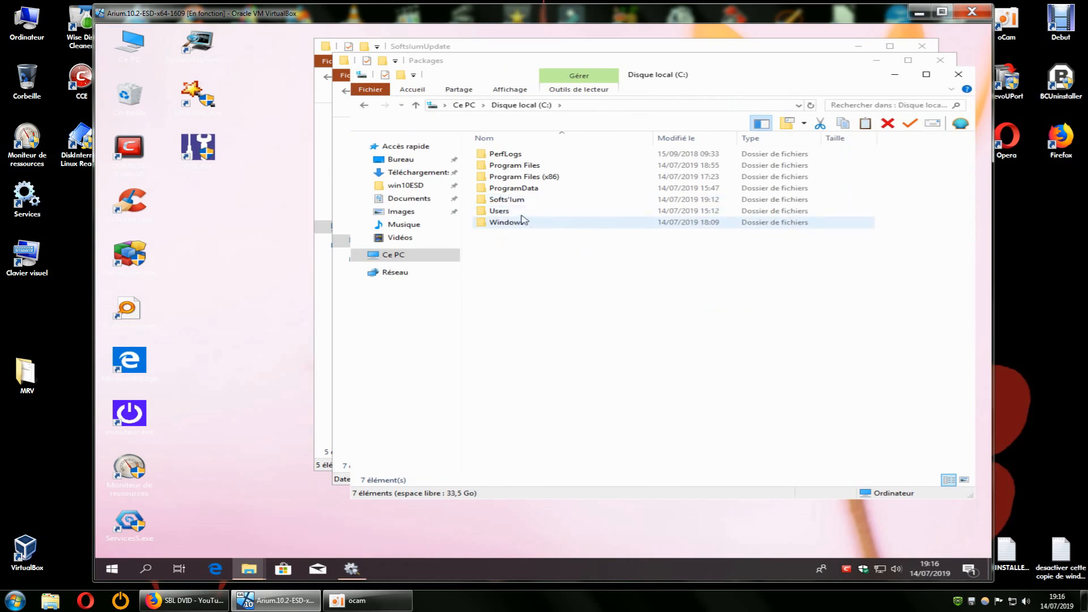
{"action": "double_click", "coordinate": [507, 199]}
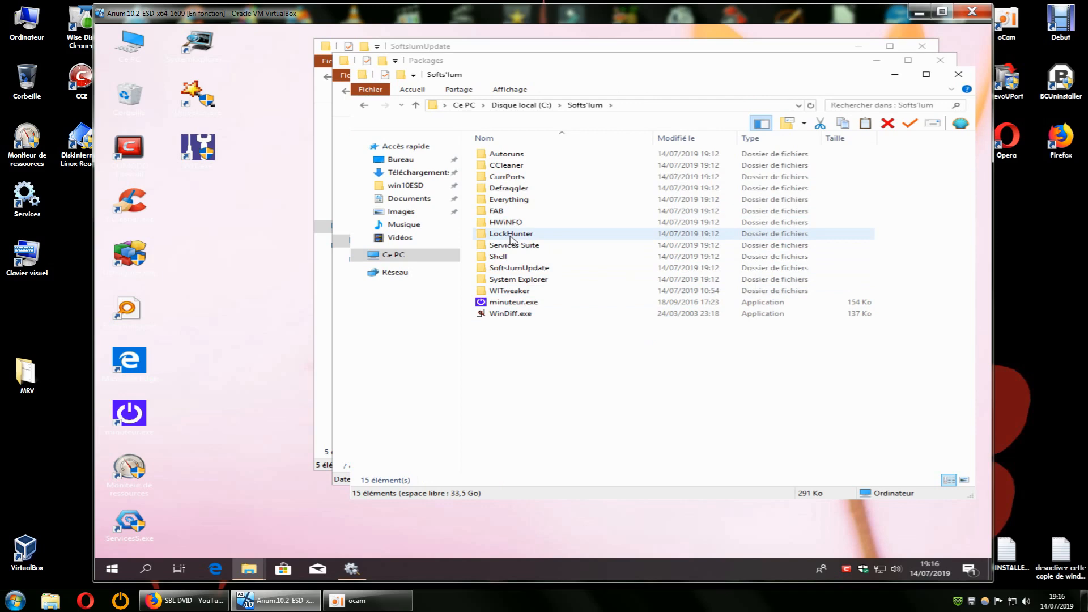
{"action": "left_click", "coordinate": [210, 99]}
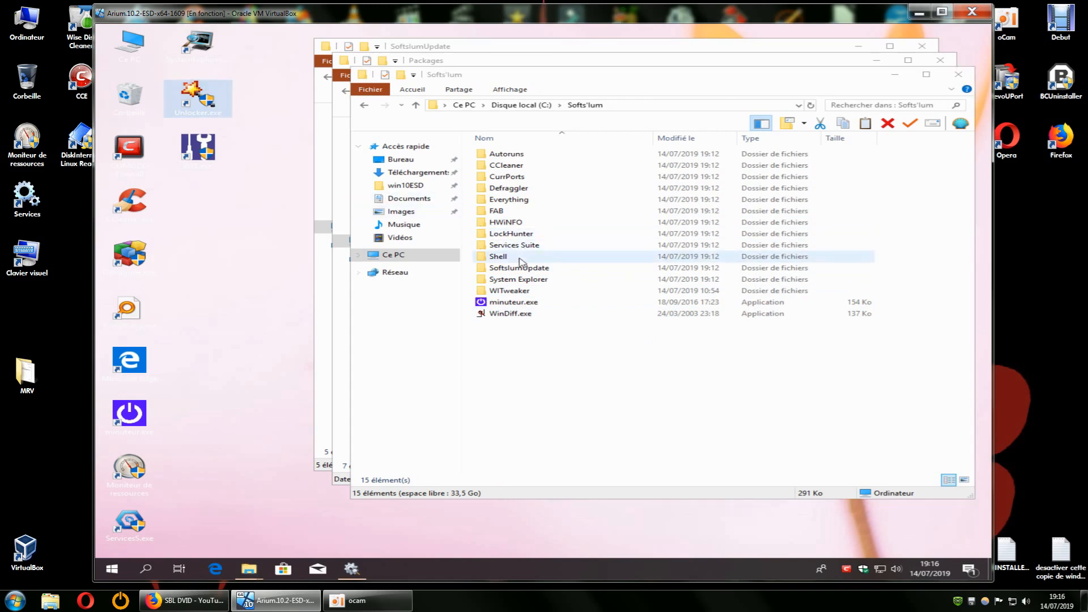
{"action": "double_click", "coordinate": [512, 233]}
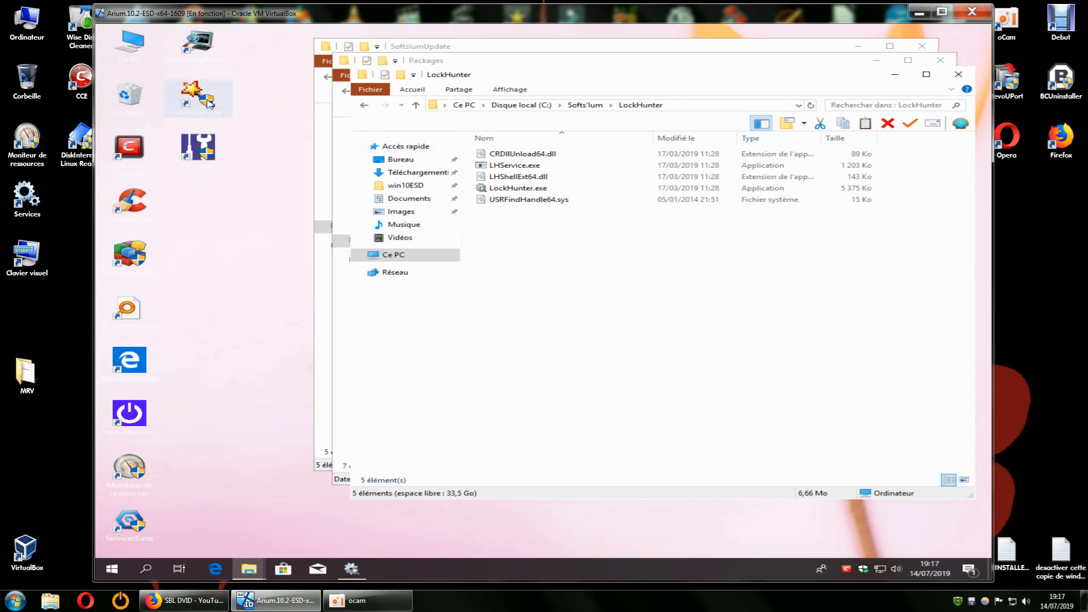
{"action": "mouse_move", "coordinate": [537, 199]}
{"action": "left_click", "coordinate": [958, 74]}
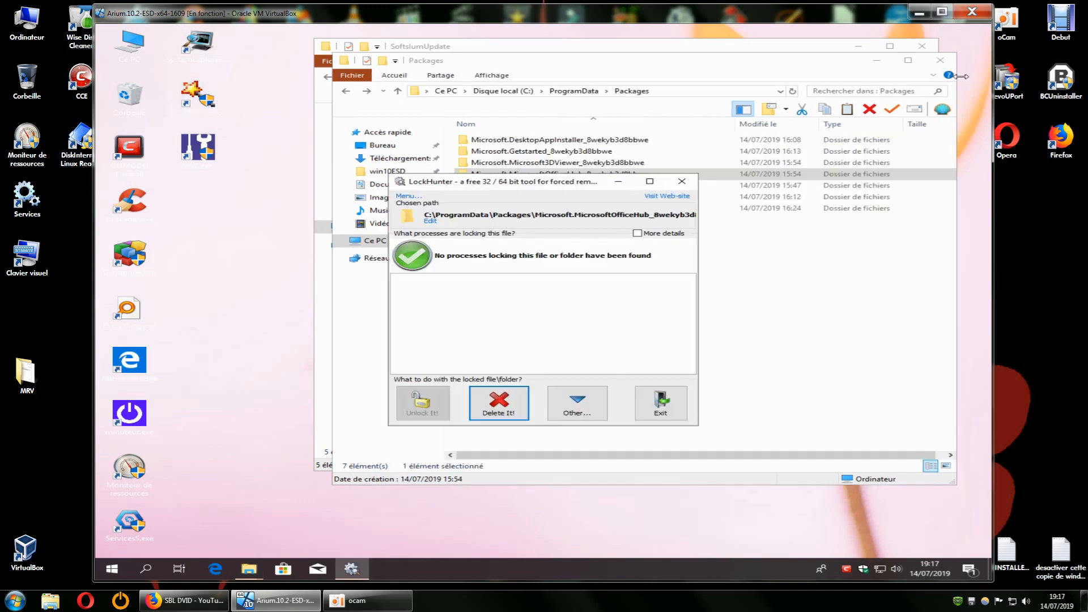
- Launch the Unlocker desktop shortcut, agree to delete the broken shortcut, and close LockHunter
{"action": "double_click", "coordinate": [198, 96]}
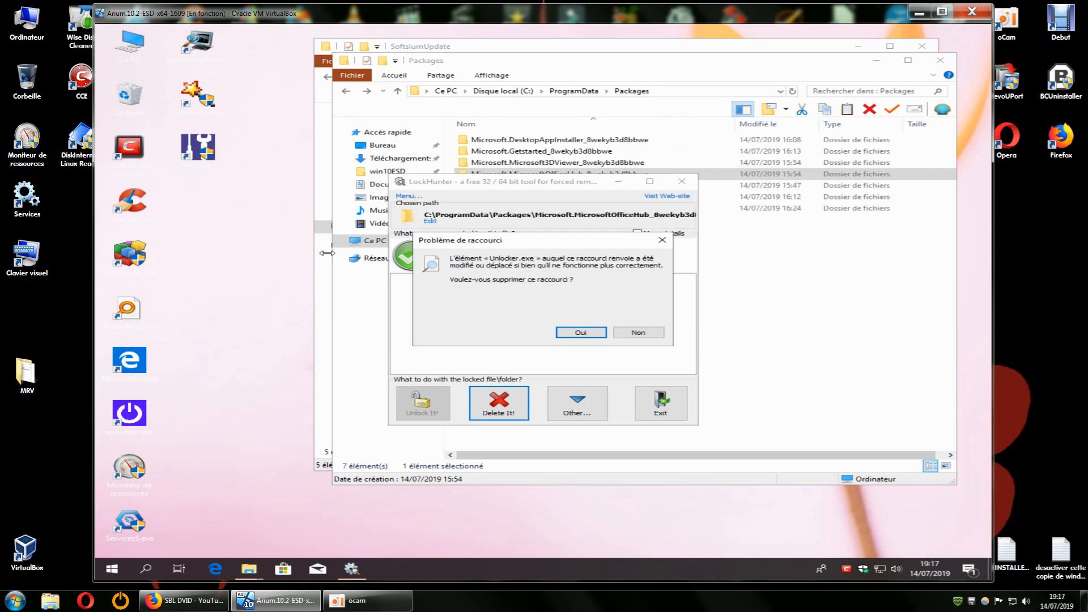
{"action": "left_click_drag", "start_coordinate": [513, 244], "coordinate": [669, 269]}
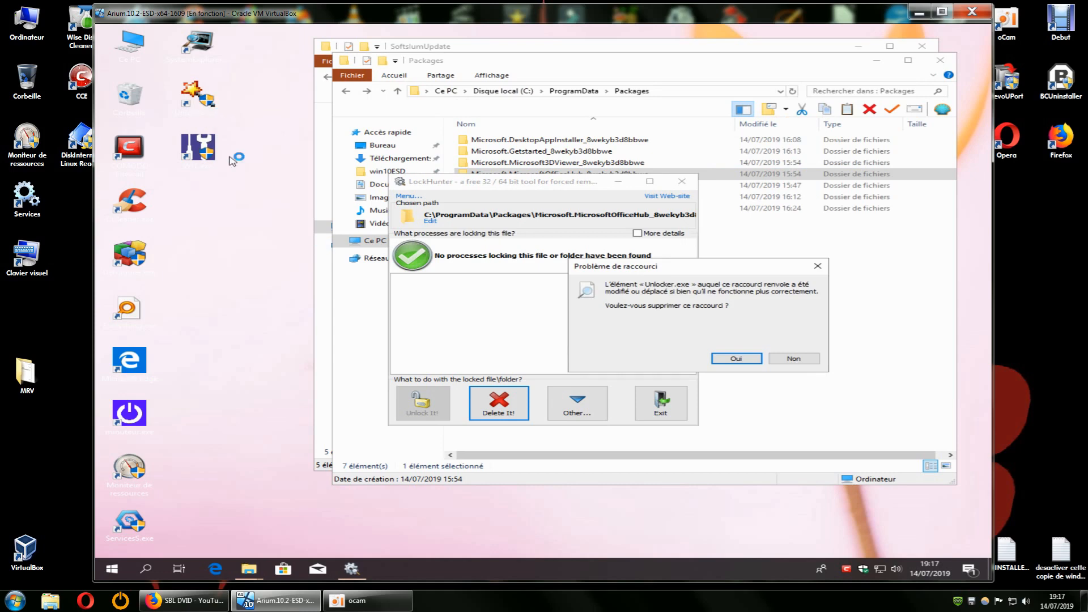
{"action": "left_click", "coordinate": [736, 358]}
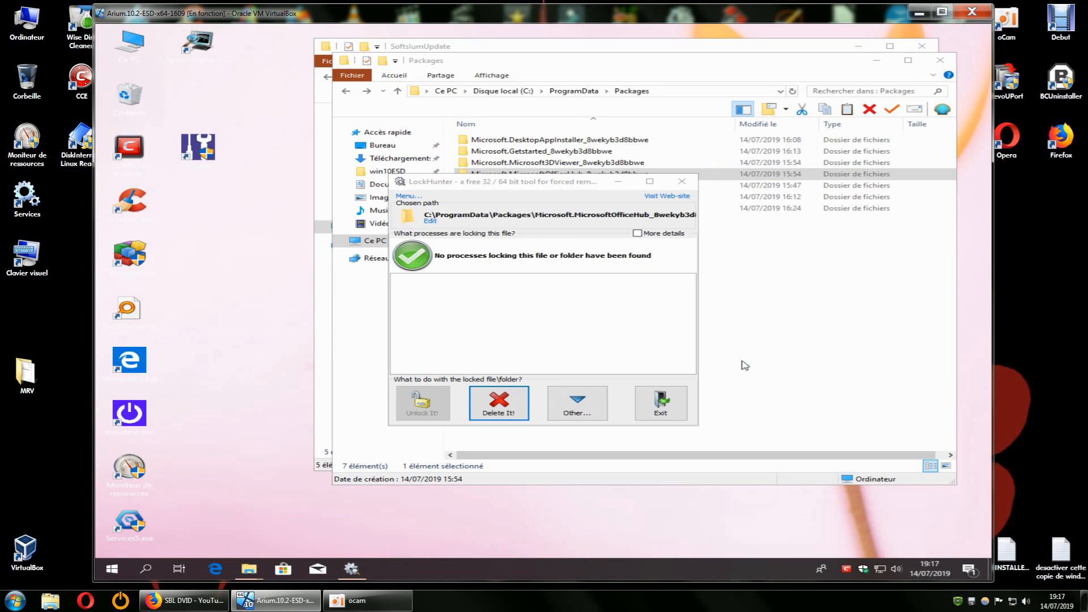
{"action": "left_click", "coordinate": [681, 182]}
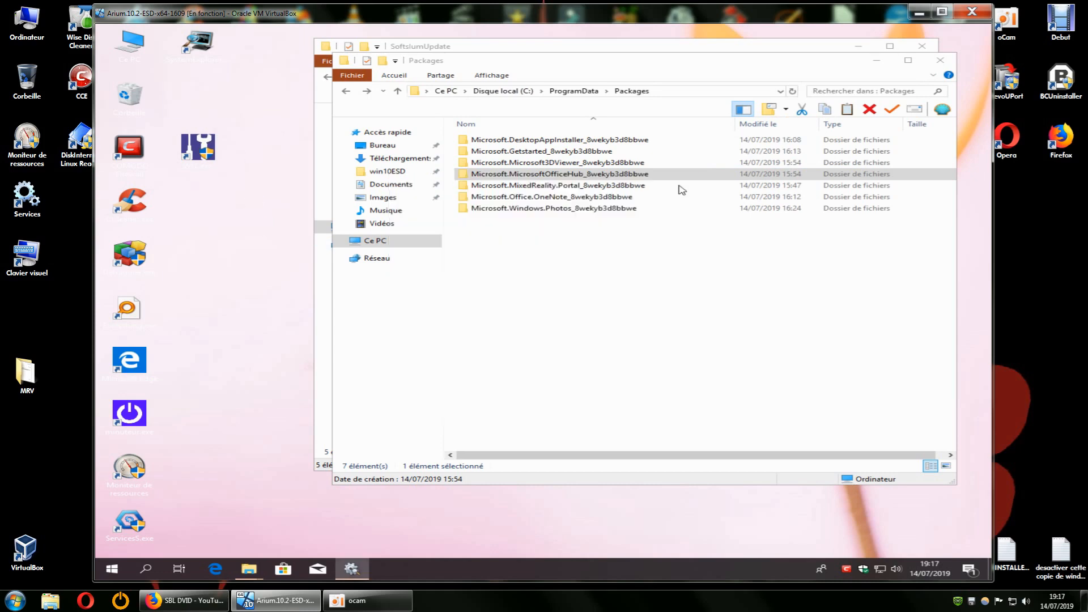
- Reopen the Microsoft.MicrosoftOfficeHub_8wekyb3d8bbwe folder in LockHunter through Open++ Débloquer and try to delete it there
{"action": "right_click", "coordinate": [579, 176]}
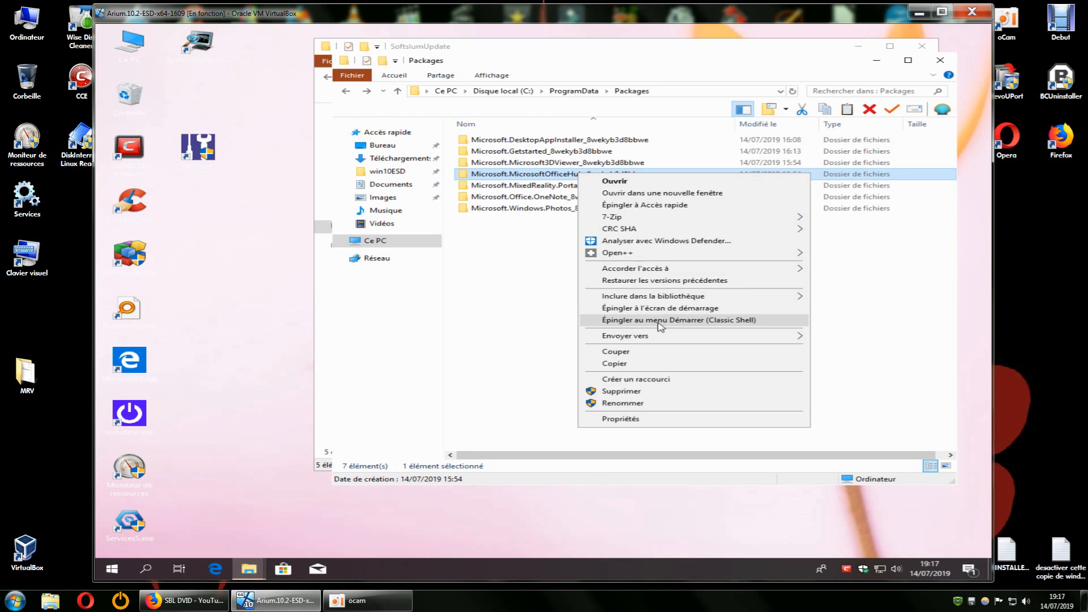
{"action": "mouse_move", "coordinate": [657, 269]}
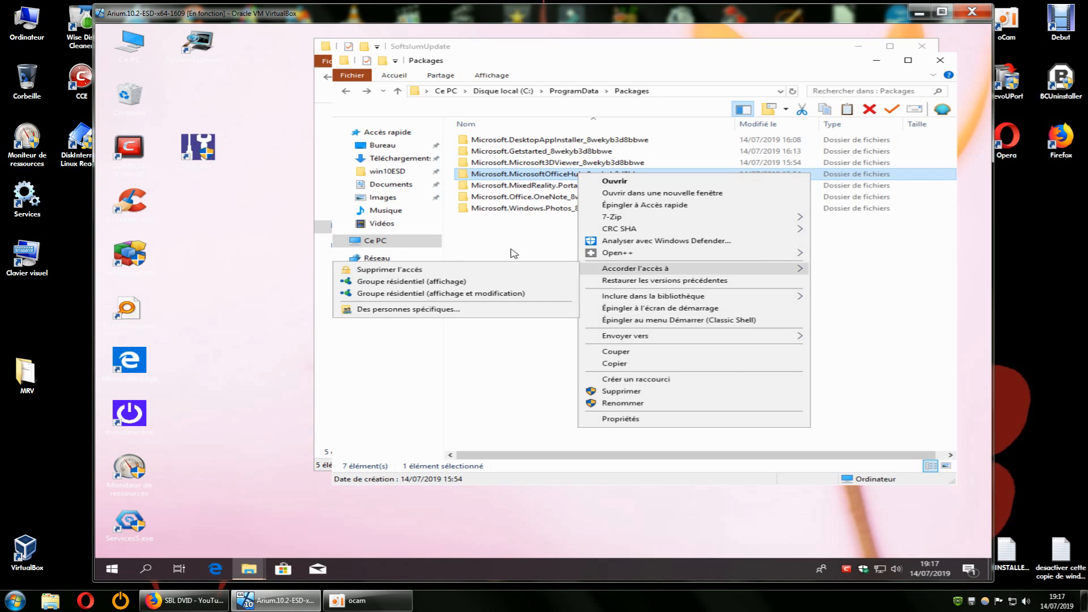
{"action": "mouse_move", "coordinate": [630, 230]}
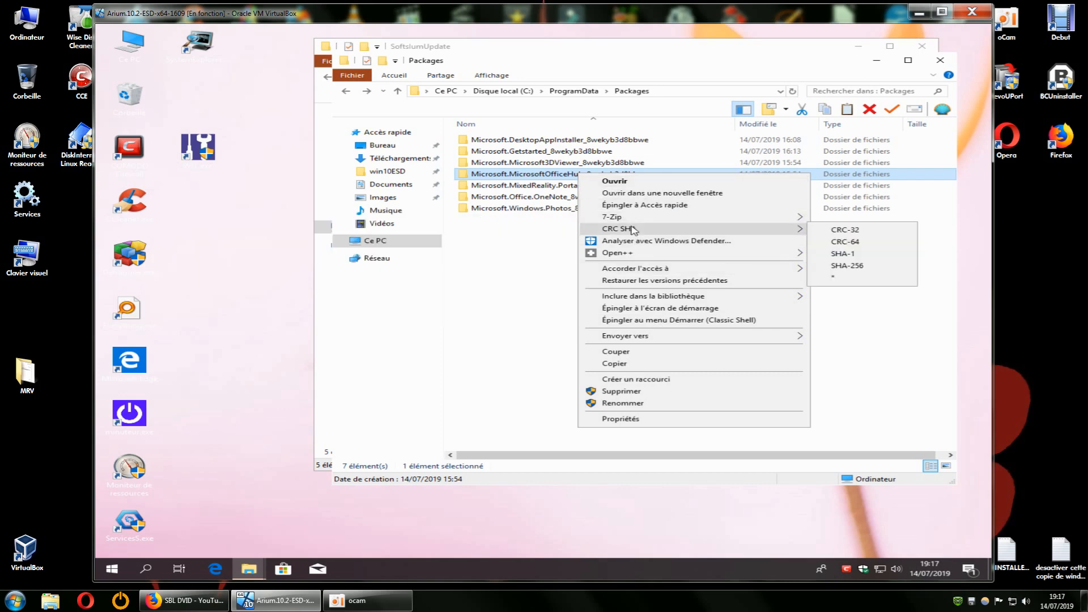
{"action": "mouse_move", "coordinate": [629, 255]}
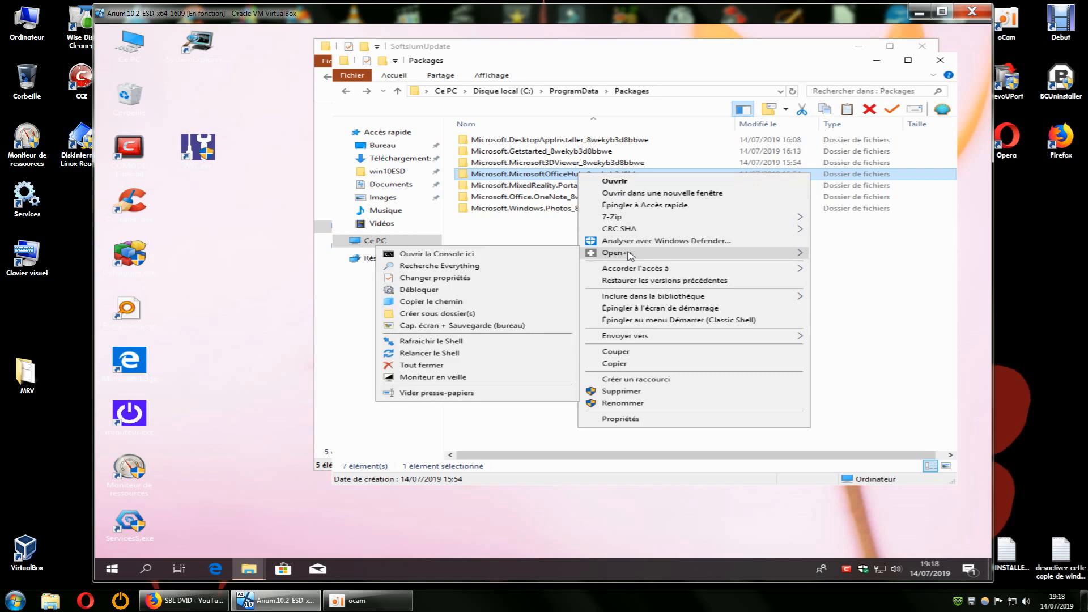
{"action": "left_click", "coordinate": [420, 290]}
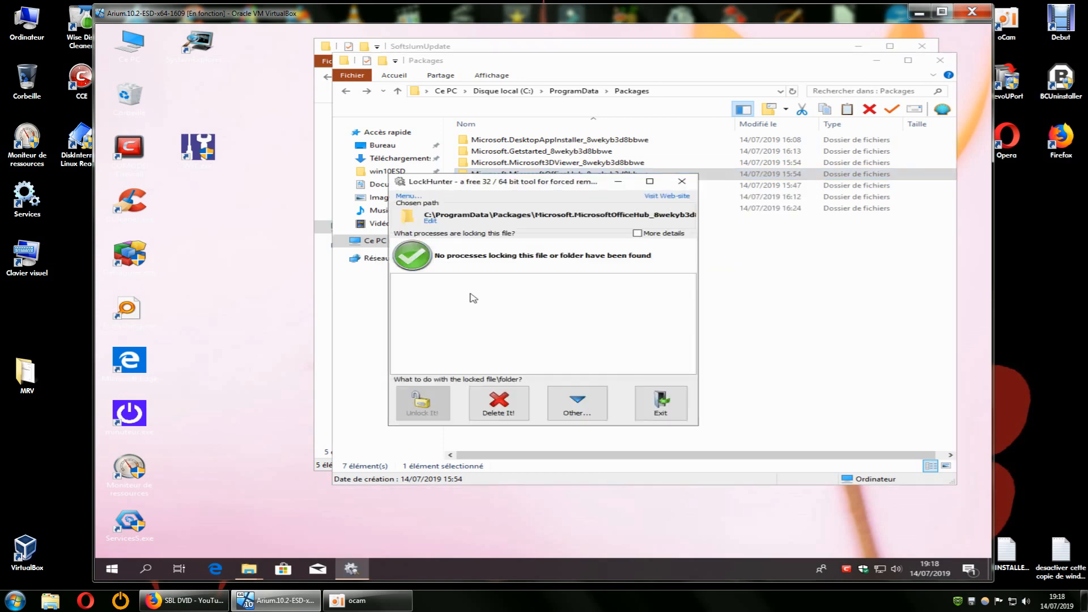
{"action": "left_click_drag", "start_coordinate": [580, 183], "coordinate": [412, 271]}
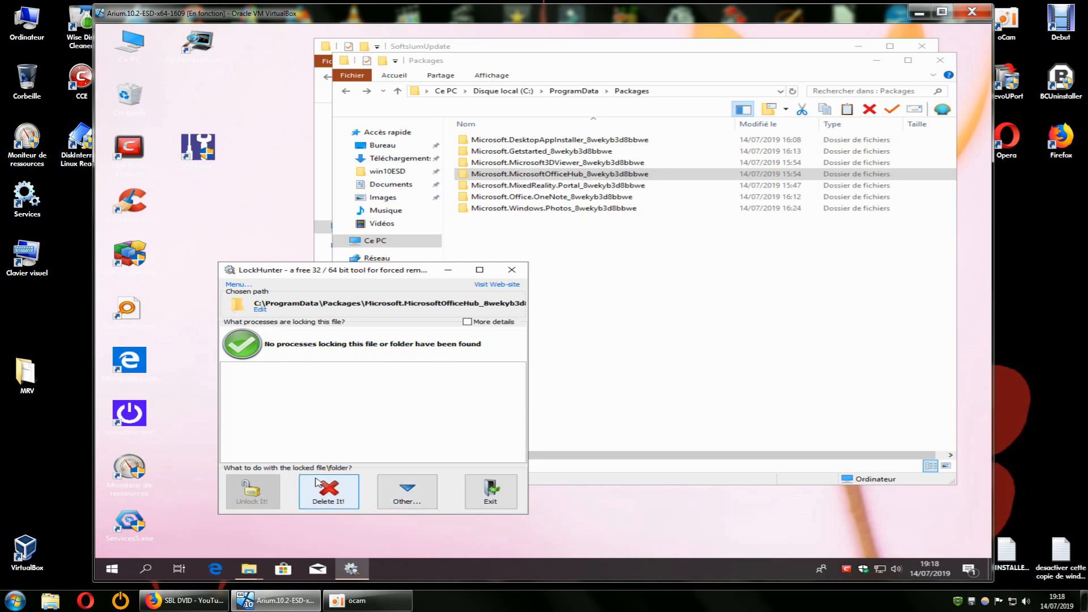
{"action": "left_click", "coordinate": [333, 495]}
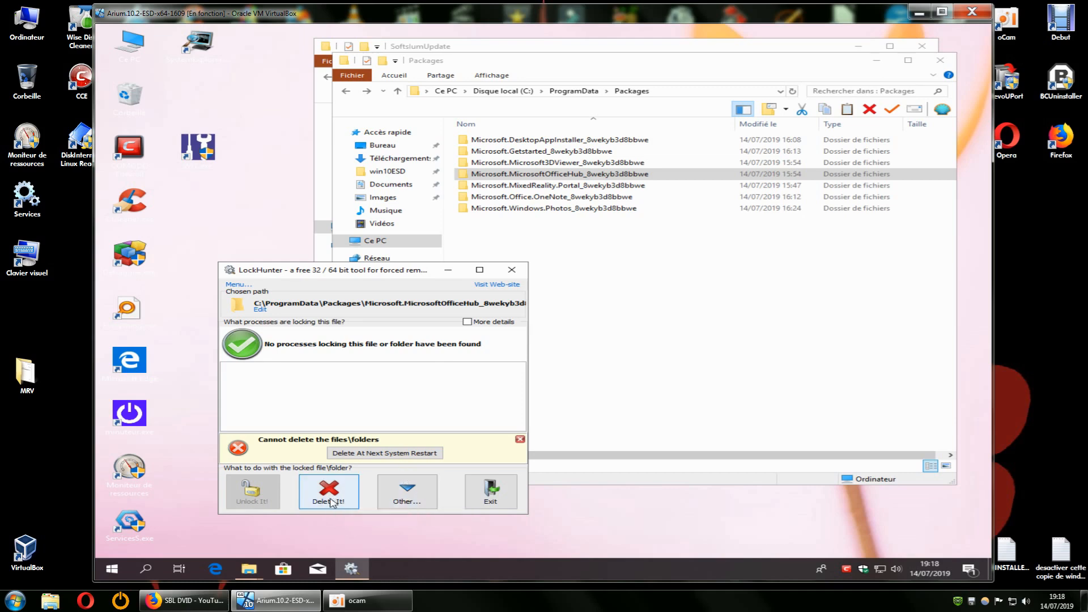
- Review LockHunter's other options, schedule the MicrosoftOfficeHub folder for deletion at the next system restart, and close LockHunter
{"action": "left_click", "coordinate": [417, 498]}
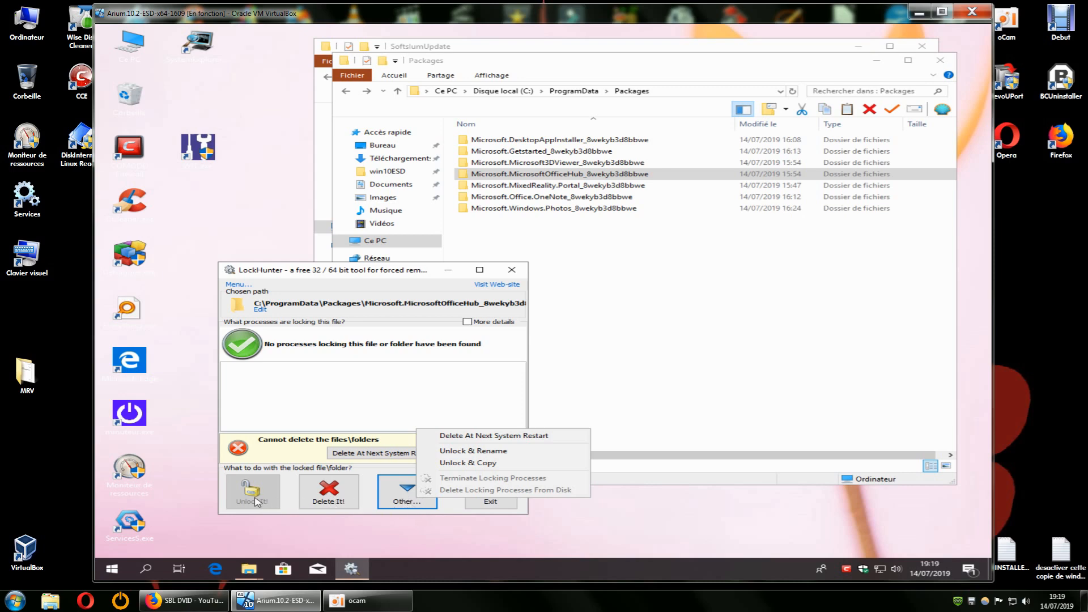
{"action": "left_click", "coordinate": [434, 396]}
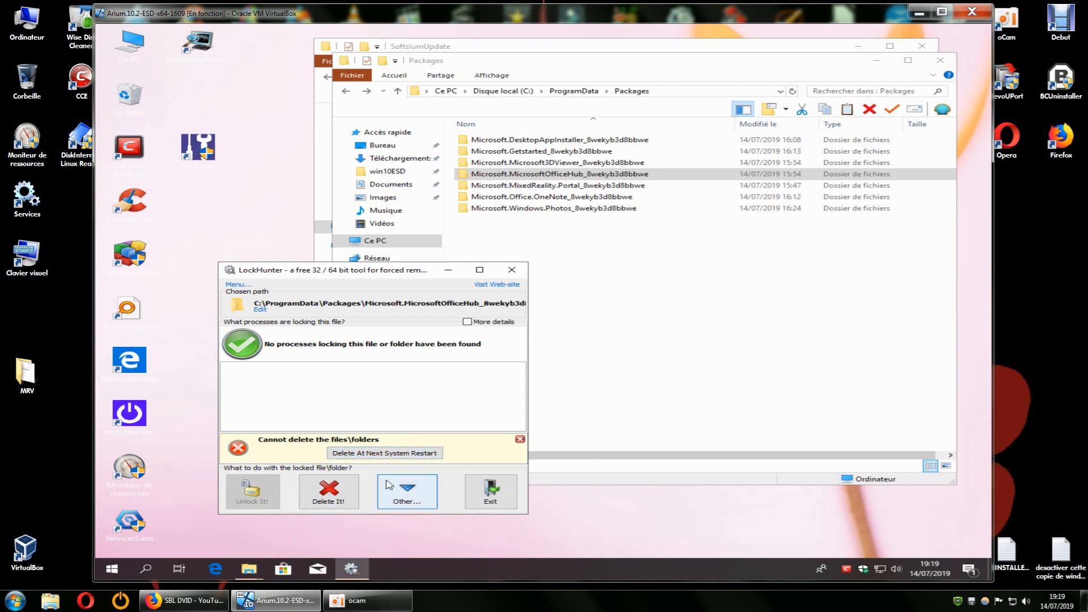
{"action": "left_click", "coordinate": [380, 453]}
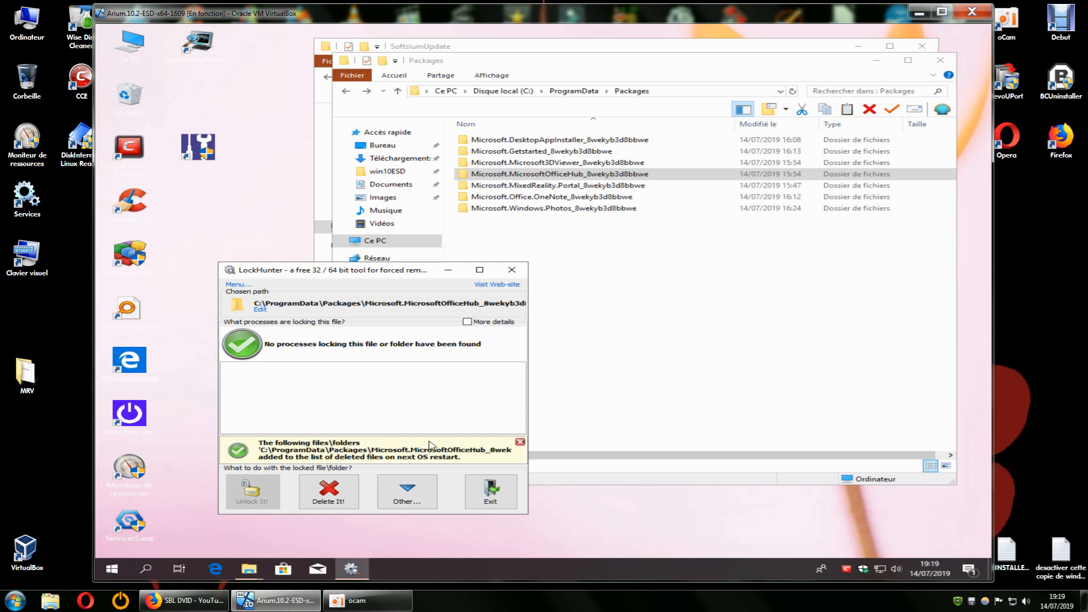
{"action": "left_click", "coordinate": [511, 270]}
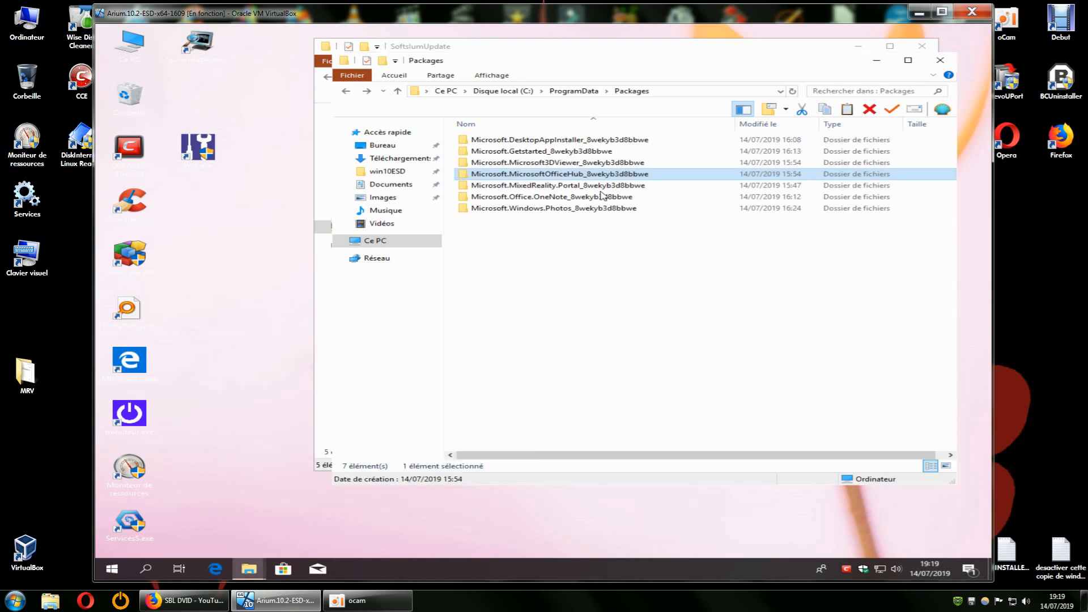
- Try once more to delete the MicrosoftOfficeHub folder in Explorer, and cancel the remaining operation
{"action": "right_click", "coordinate": [566, 174]}
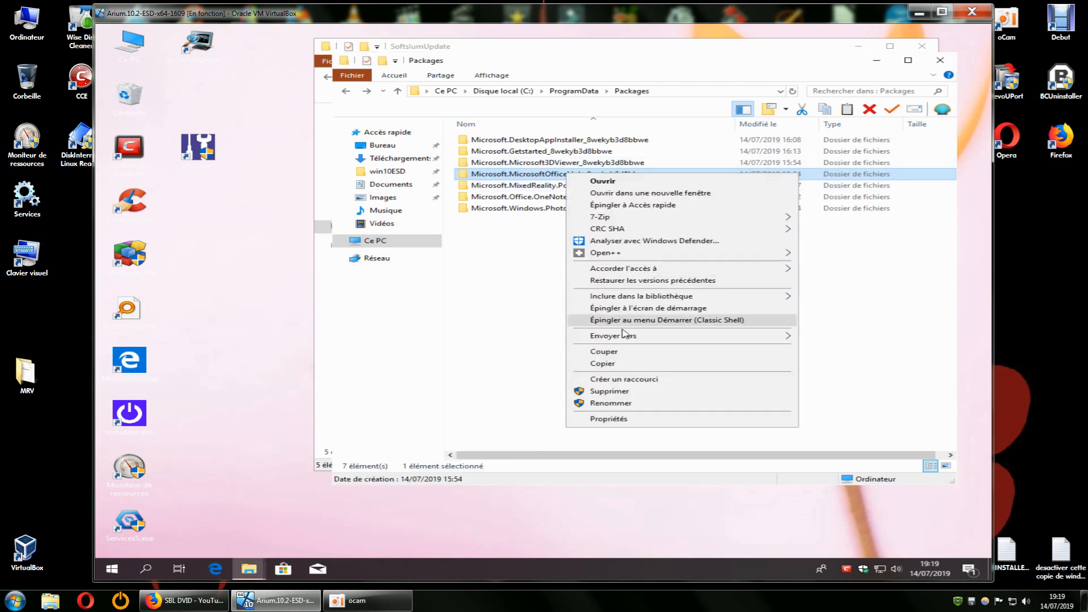
{"action": "left_click", "coordinate": [618, 393]}
{"action": "left_click", "coordinate": [590, 255]}
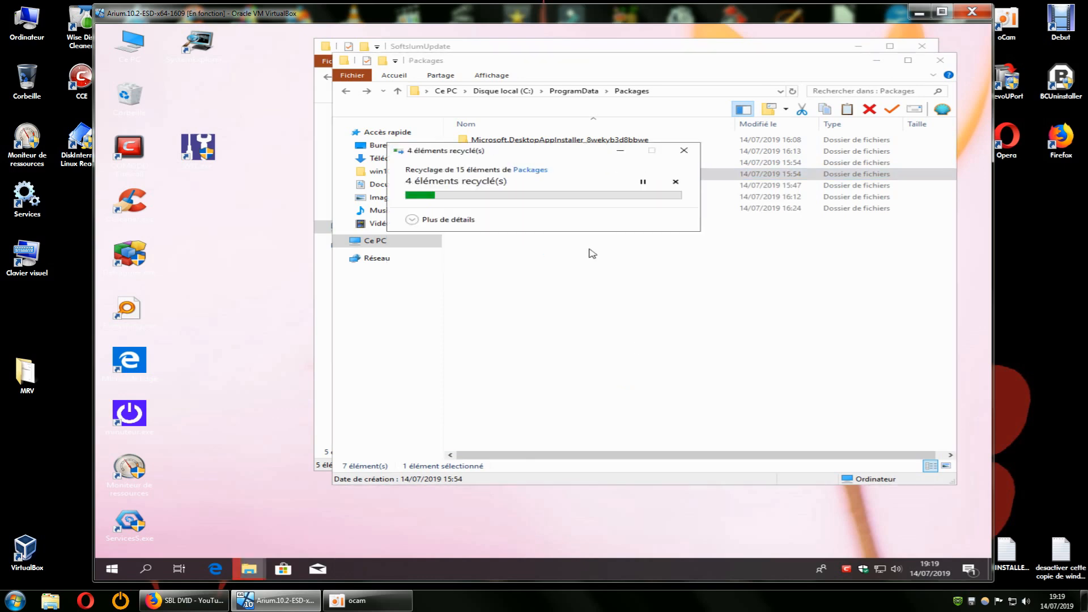
{"action": "left_click", "coordinate": [649, 250]}
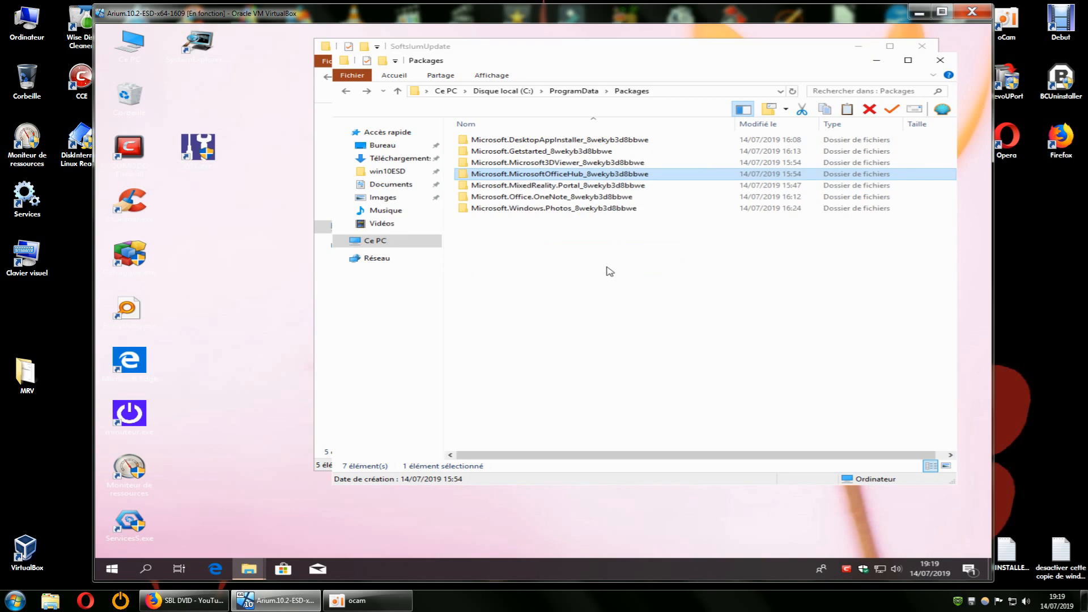
- Inspect the general properties of the MicrosoftOfficeHub folder for its size and contents, and close them
{"action": "right_click", "coordinate": [562, 177]}
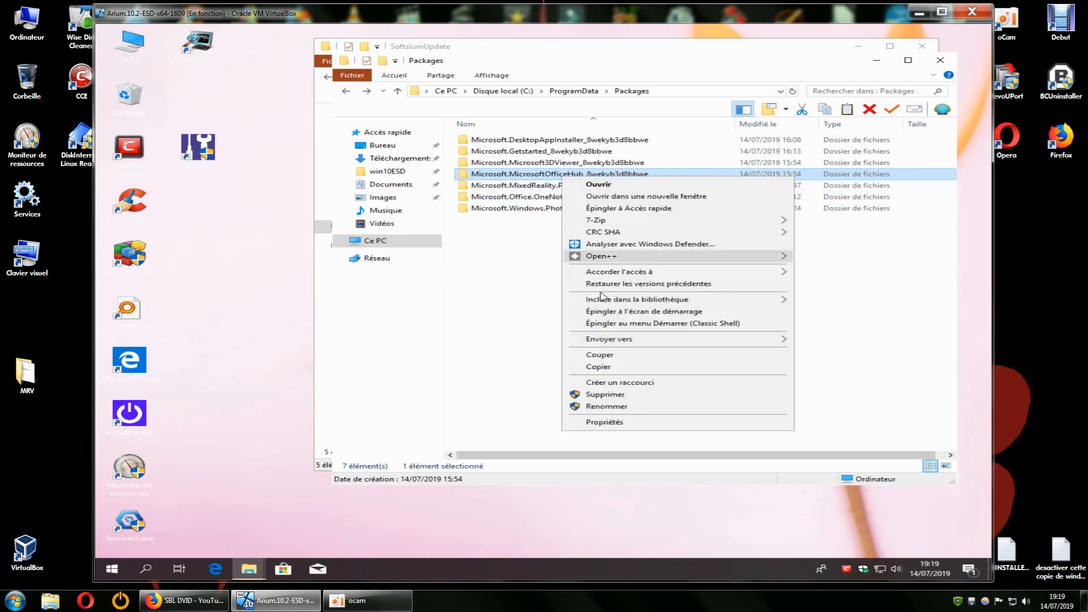
{"action": "left_click", "coordinate": [604, 423]}
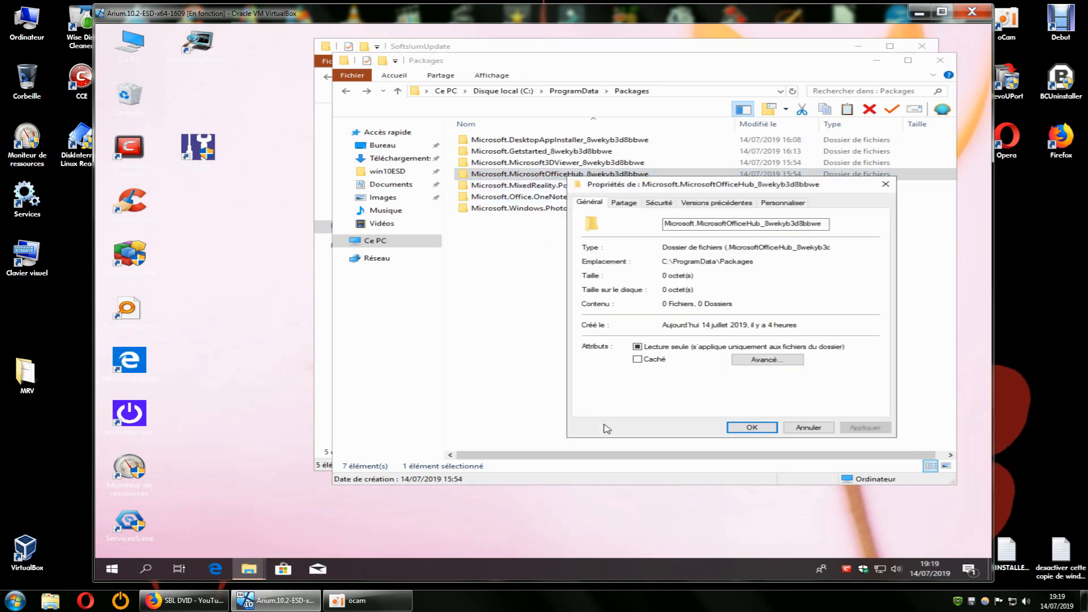
{"action": "left_click", "coordinate": [888, 183]}
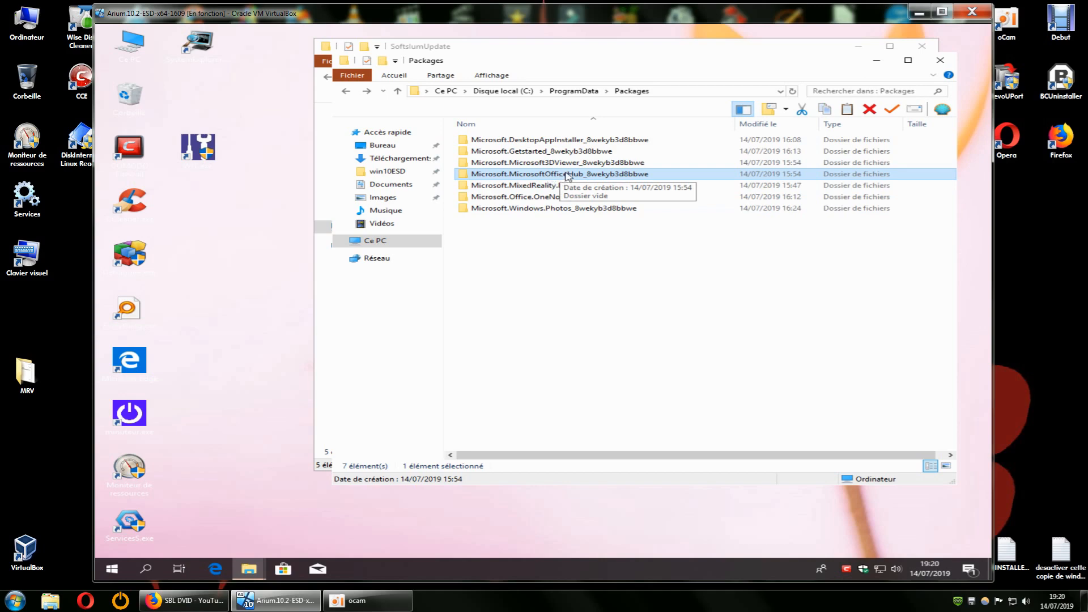
- Close the Packages and SoftslumUpdate folder windows and restart the Windows 10 virtual machine
{"action": "left_click", "coordinate": [940, 61]}
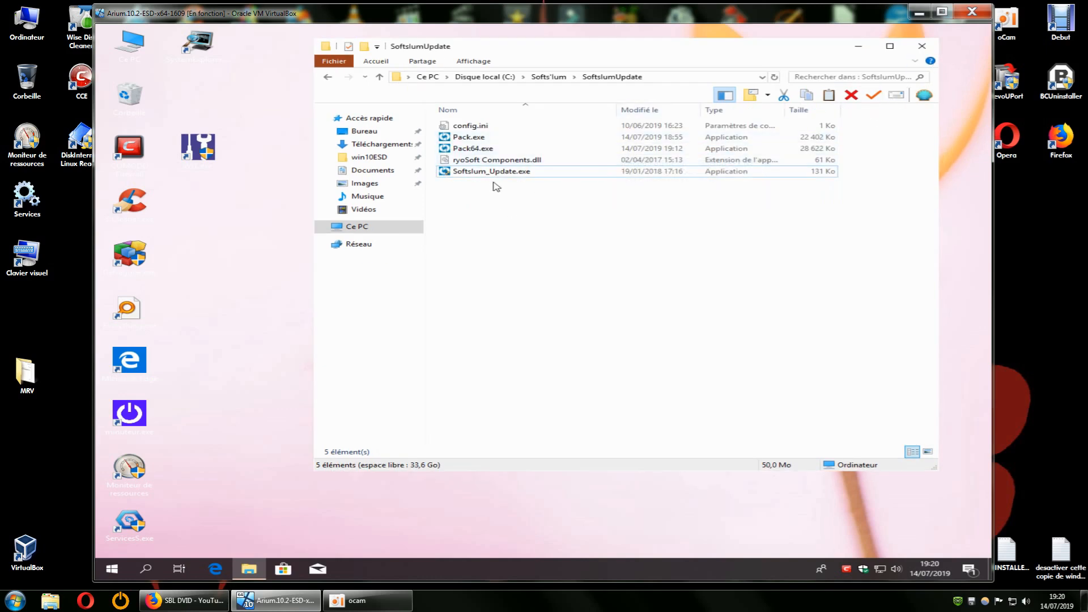
{"action": "left_click", "coordinate": [600, 173]}
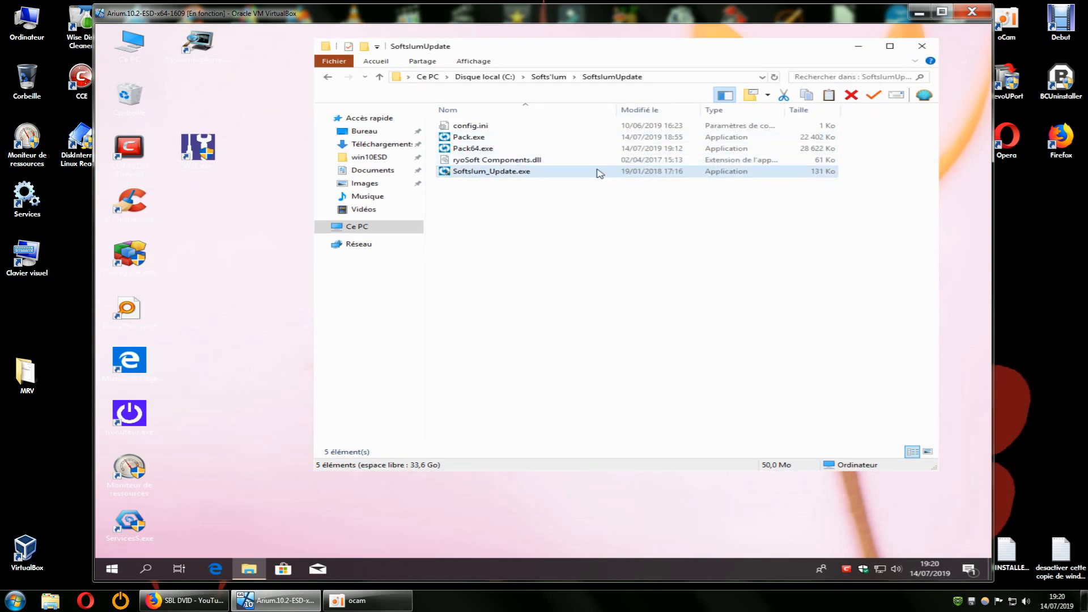
{"action": "left_click", "coordinate": [921, 48]}
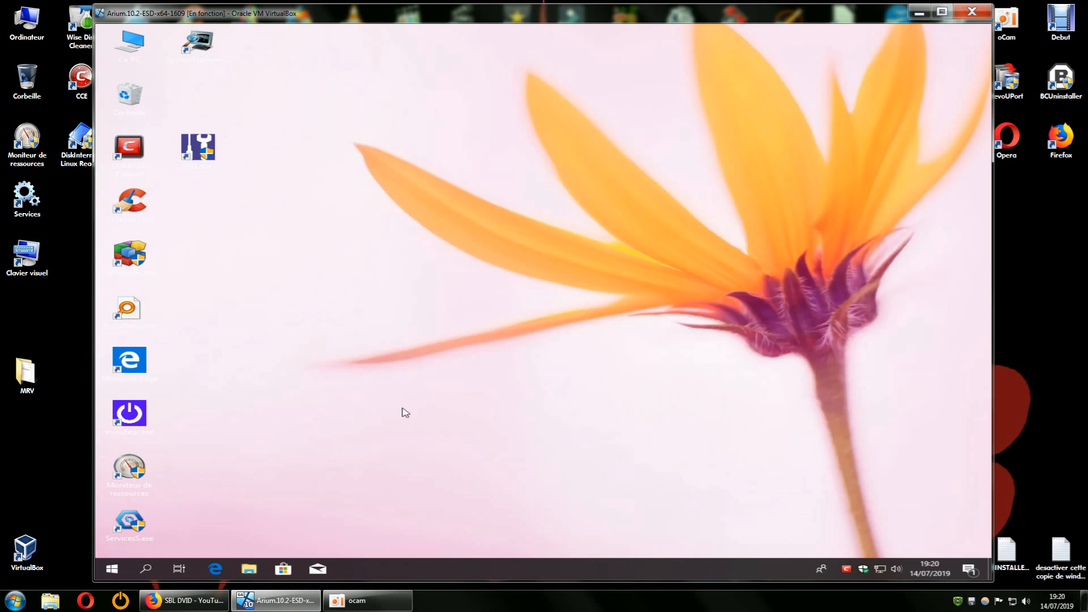
{"action": "left_click", "coordinate": [112, 569]}
{"action": "left_click", "coordinate": [322, 545]}
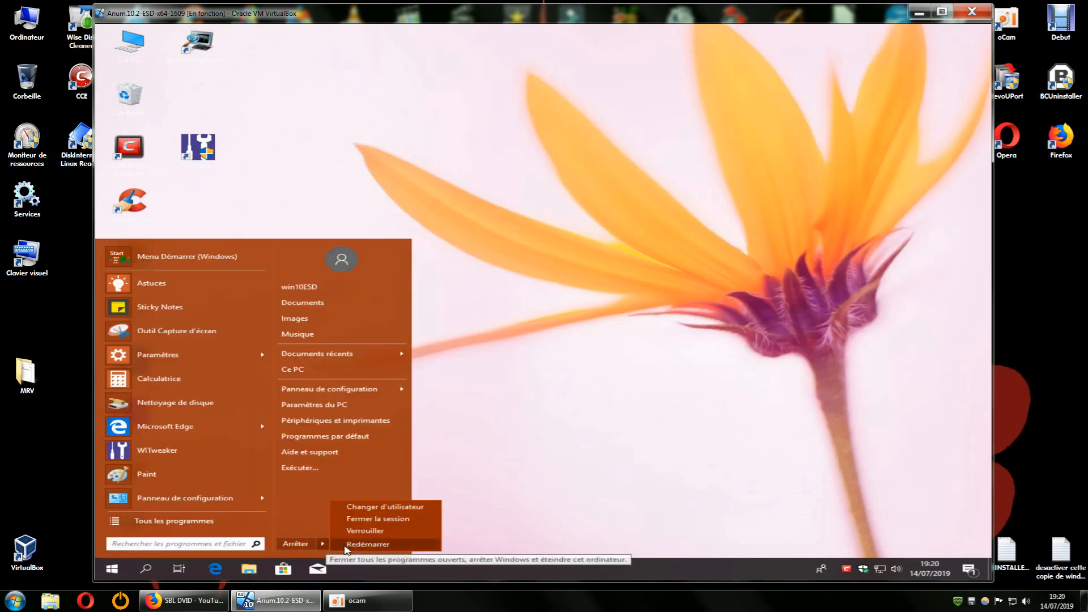
{"action": "left_click", "coordinate": [361, 546]}
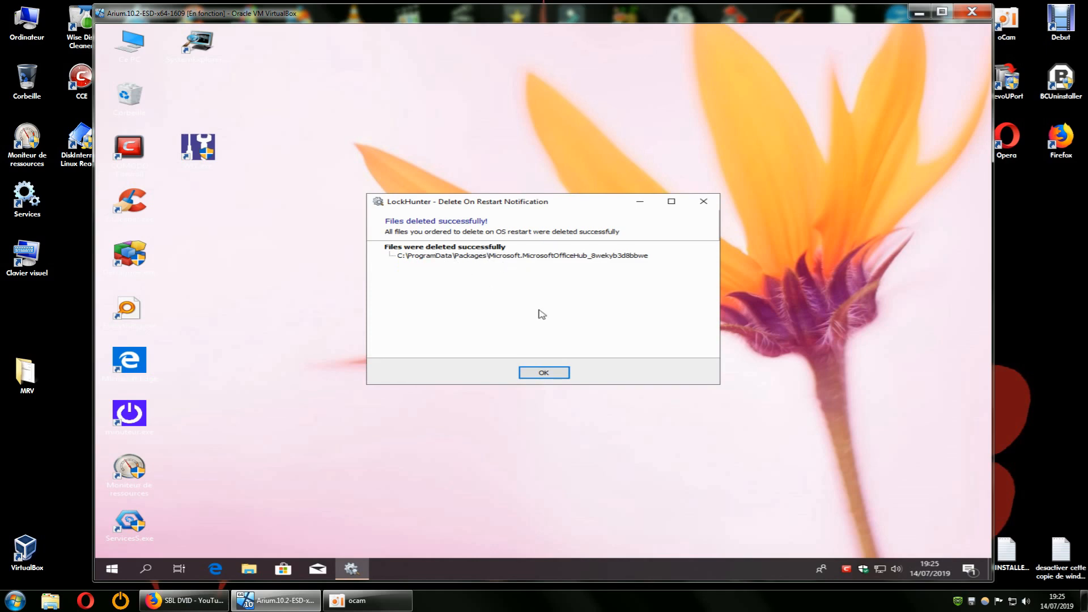
- Dismiss LockHunter's delete-on-restart notification, check the contents of the Recycle Bin, and close it
{"action": "left_click", "coordinate": [543, 372]}
{"action": "double_click", "coordinate": [126, 101]}
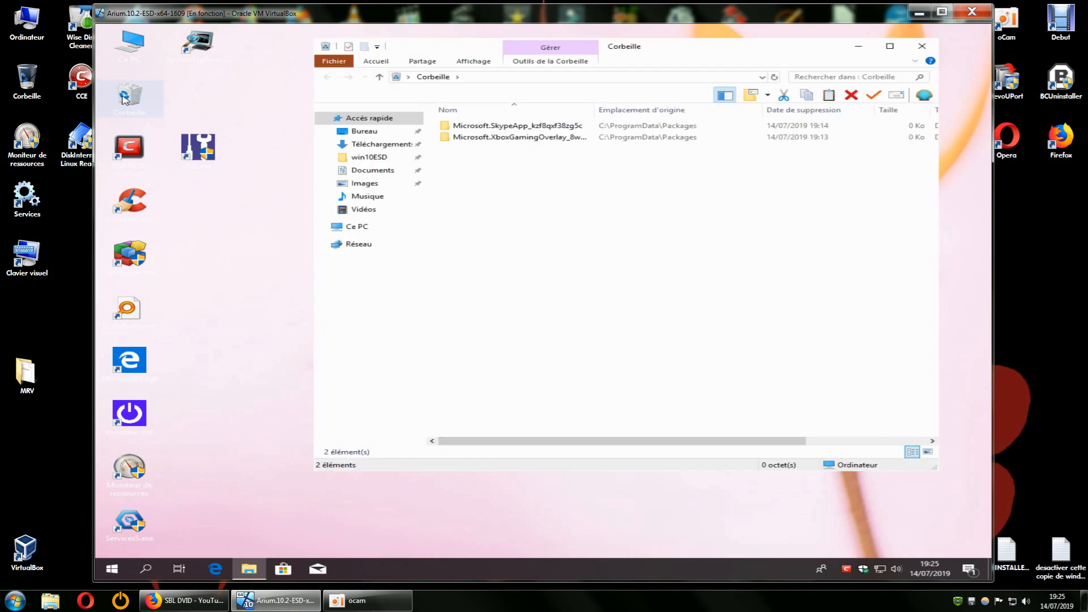
{"action": "left_click", "coordinate": [922, 46]}
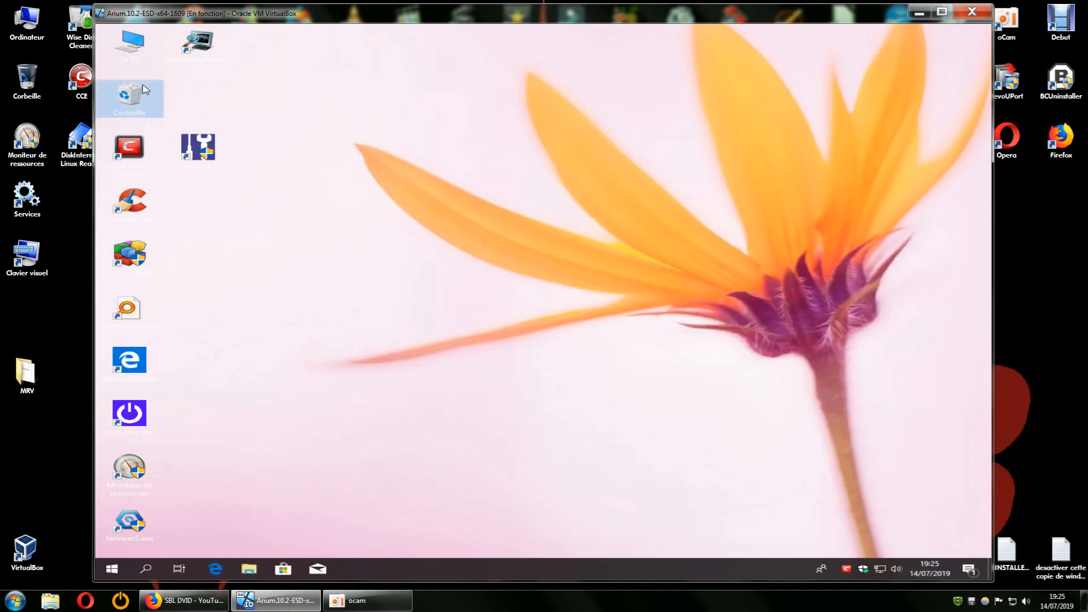
- Open the Packages folder inside ProgramData on the local disk C:
{"action": "double_click", "coordinate": [128, 46]}
{"action": "double_click", "coordinate": [533, 276]}
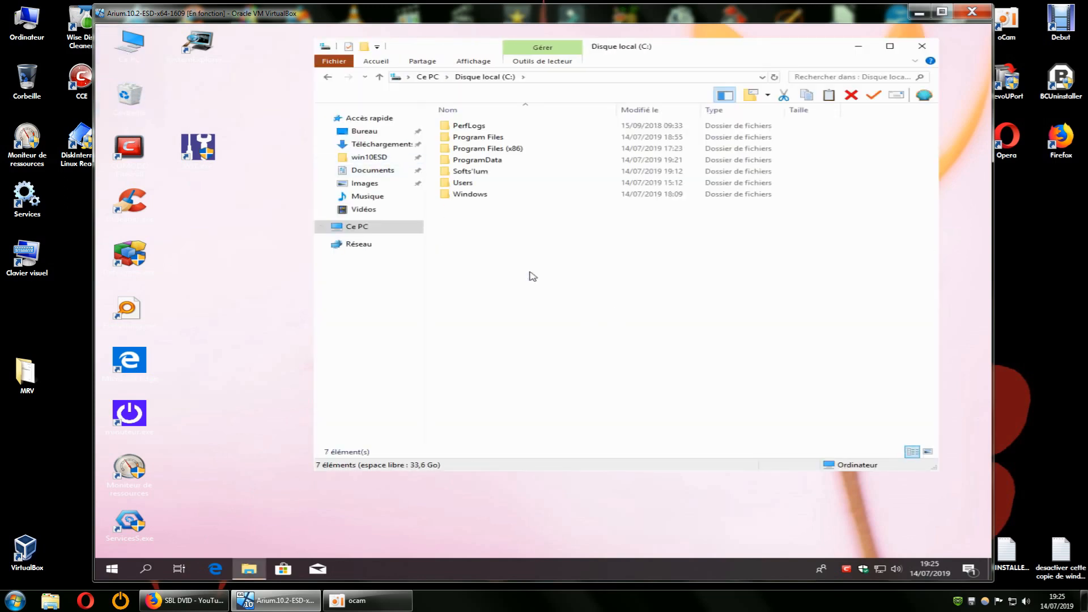
{"action": "double_click", "coordinate": [491, 162]}
{"action": "double_click", "coordinate": [488, 220]}
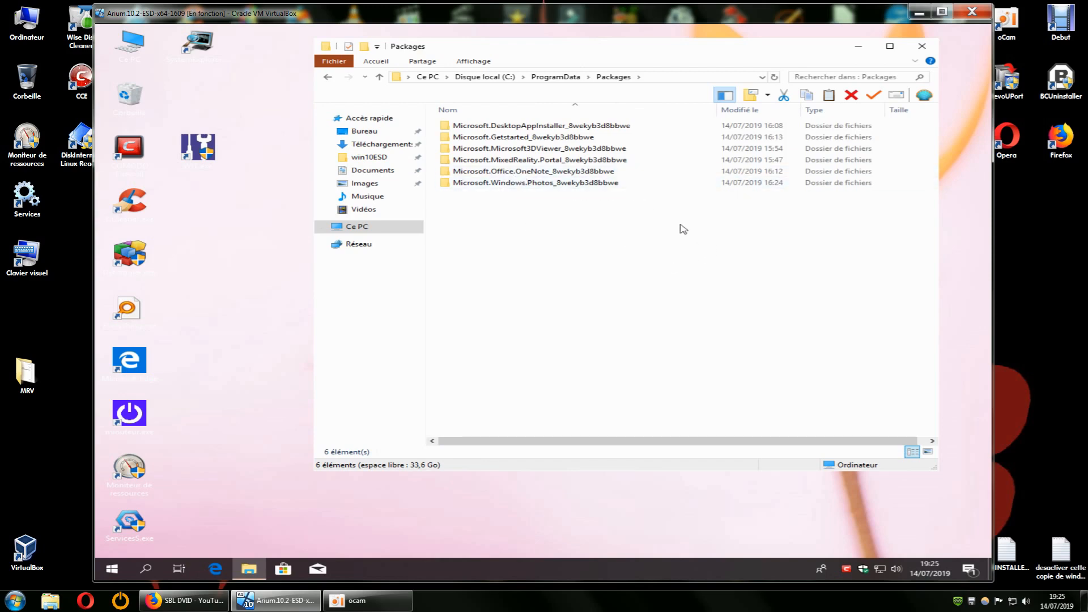
- Delete the Microsoft.Office.OneNote_8wekyb3d8bbwe and Microsoft.MixedReality.Portal_8wekyb3d8bbwe folders from Packages
{"action": "left_click", "coordinate": [529, 171]}
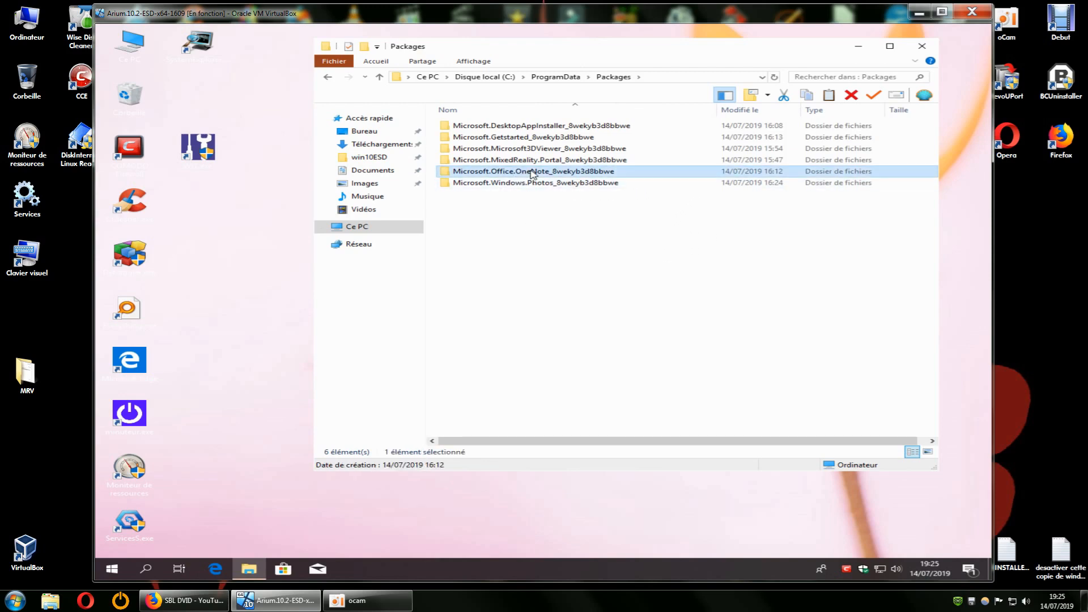
{"action": "right_click", "coordinate": [530, 170]}
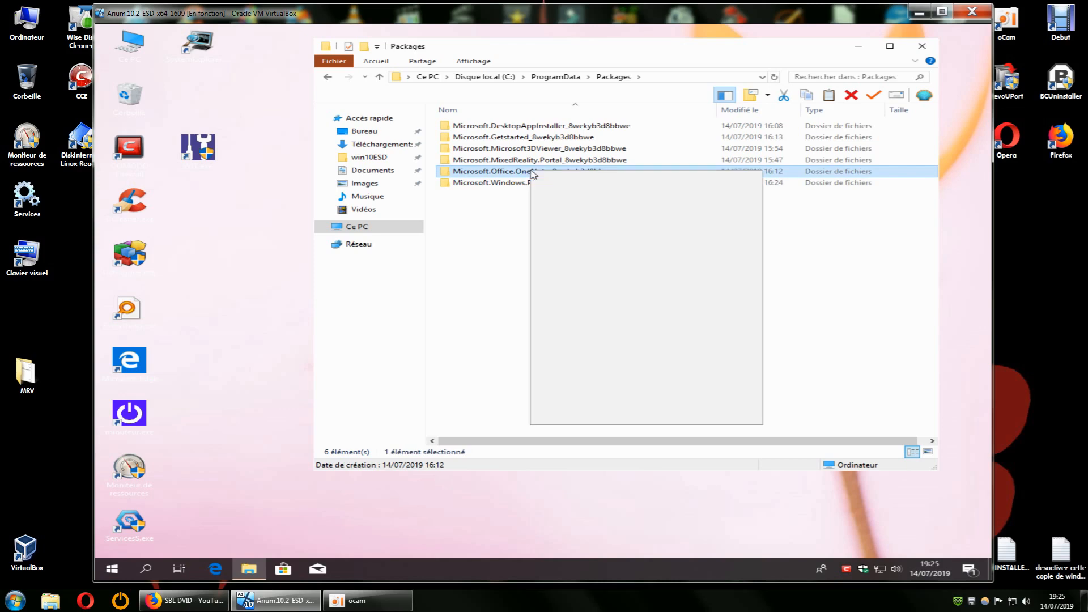
{"action": "mouse_move", "coordinate": [591, 269]}
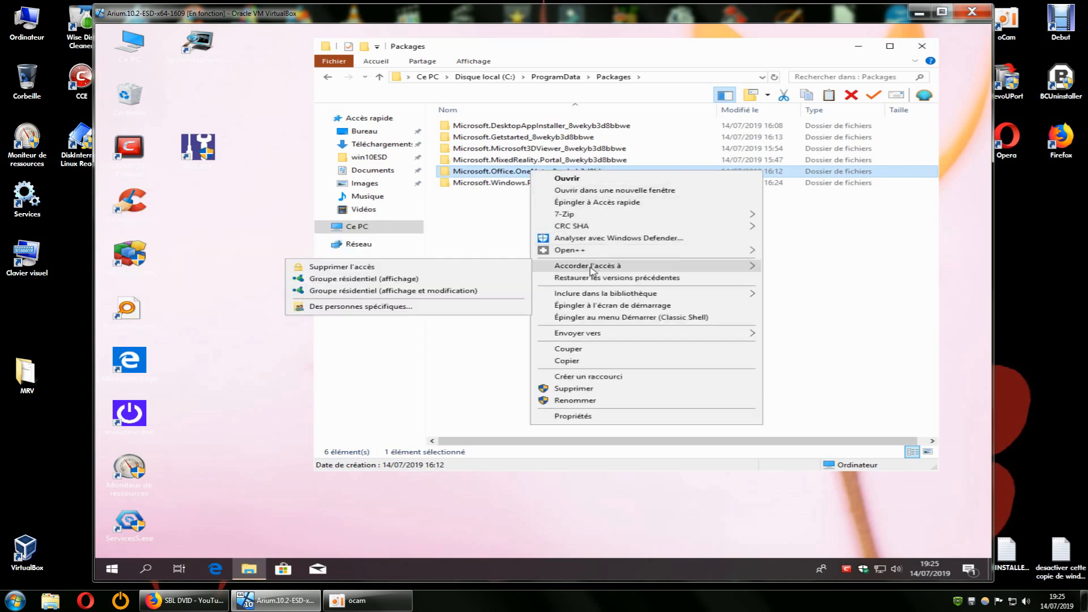
{"action": "left_click", "coordinate": [593, 389]}
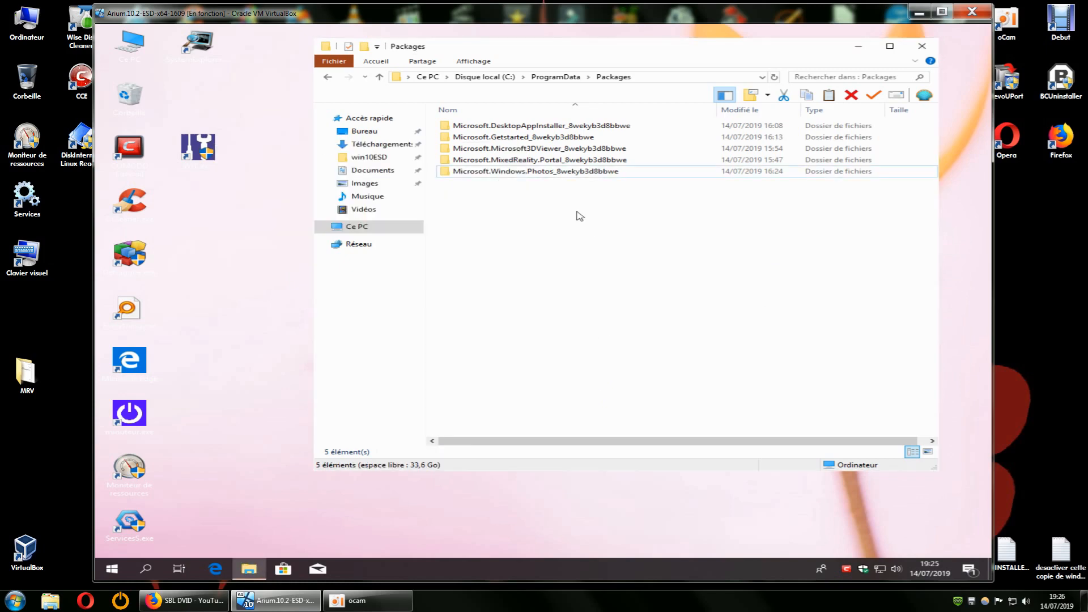
{"action": "right_click", "coordinate": [519, 161]}
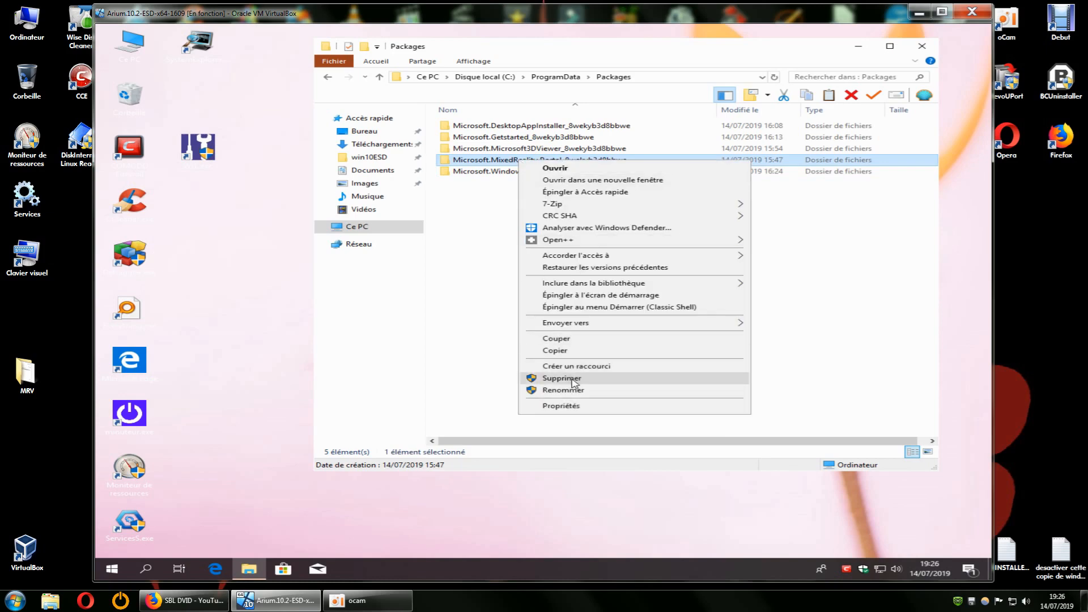
{"action": "left_click", "coordinate": [570, 380]}
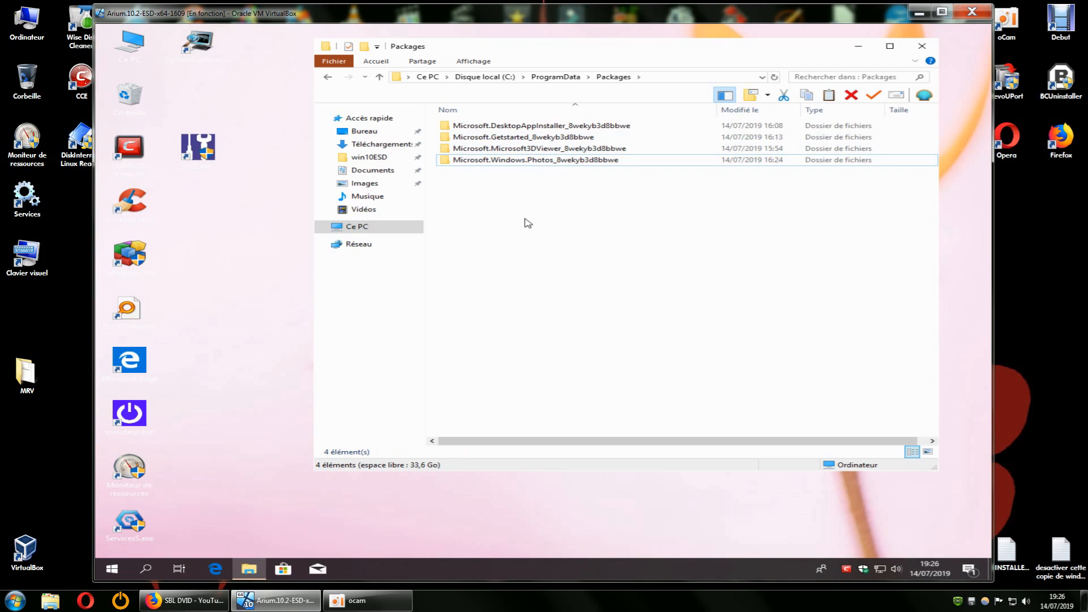
- Go to C:\Program Files and try to open the WindowsApps folder by requesting permanent access
{"action": "left_click", "coordinate": [327, 77]}
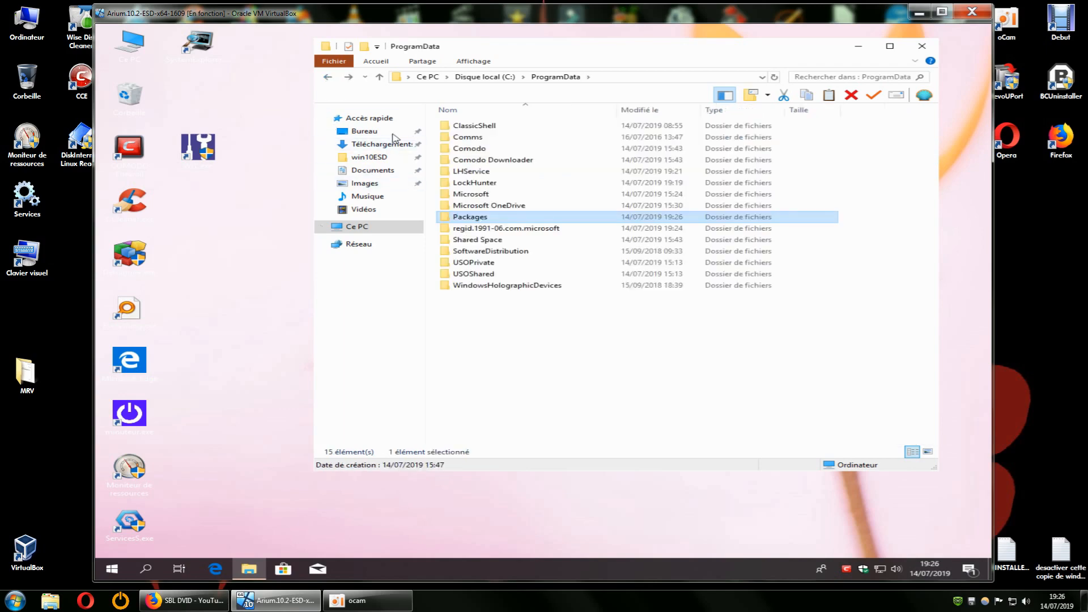
{"action": "left_click", "coordinate": [329, 79]}
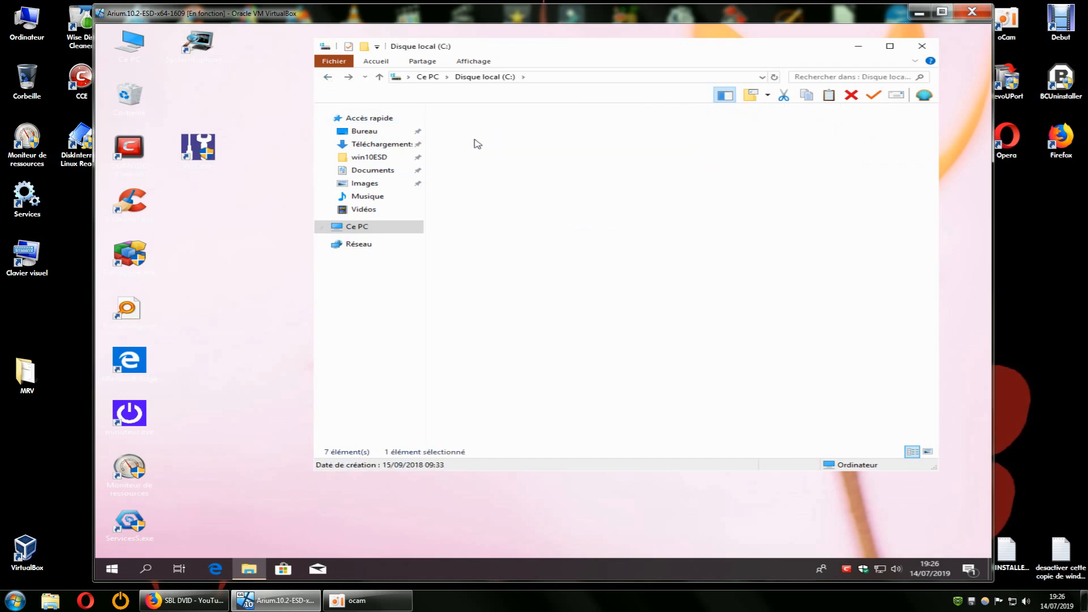
{"action": "double_click", "coordinate": [478, 144]}
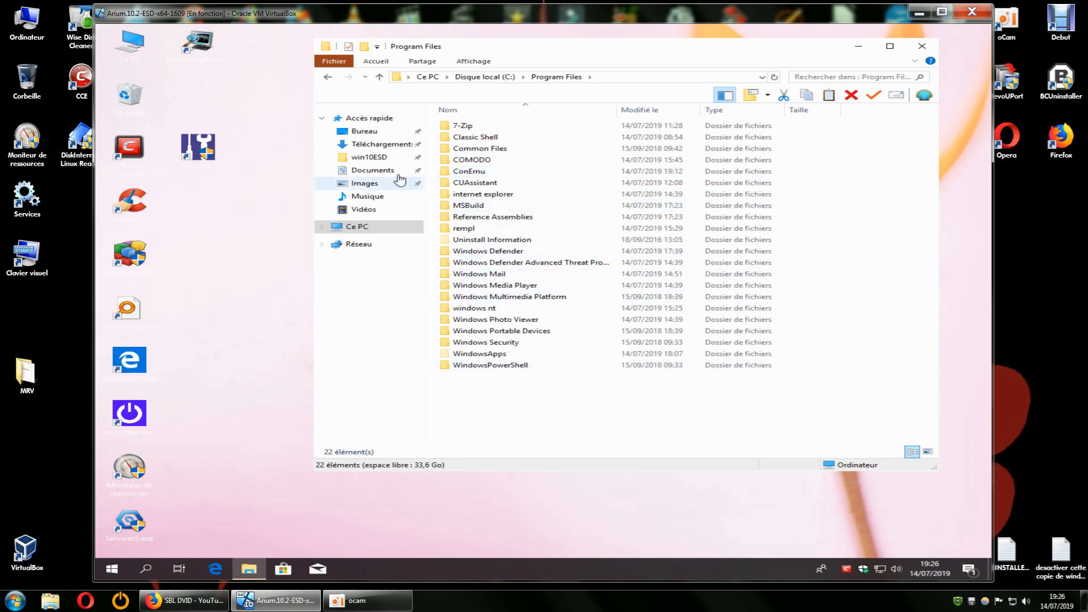
{"action": "double_click", "coordinate": [491, 355]}
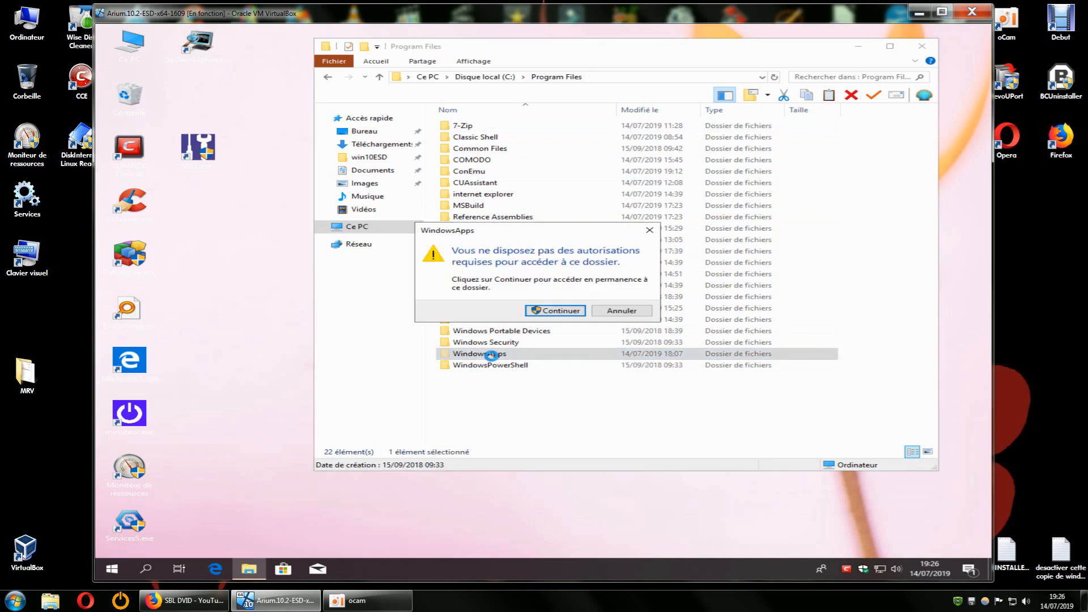
{"action": "left_click", "coordinate": [612, 311]}
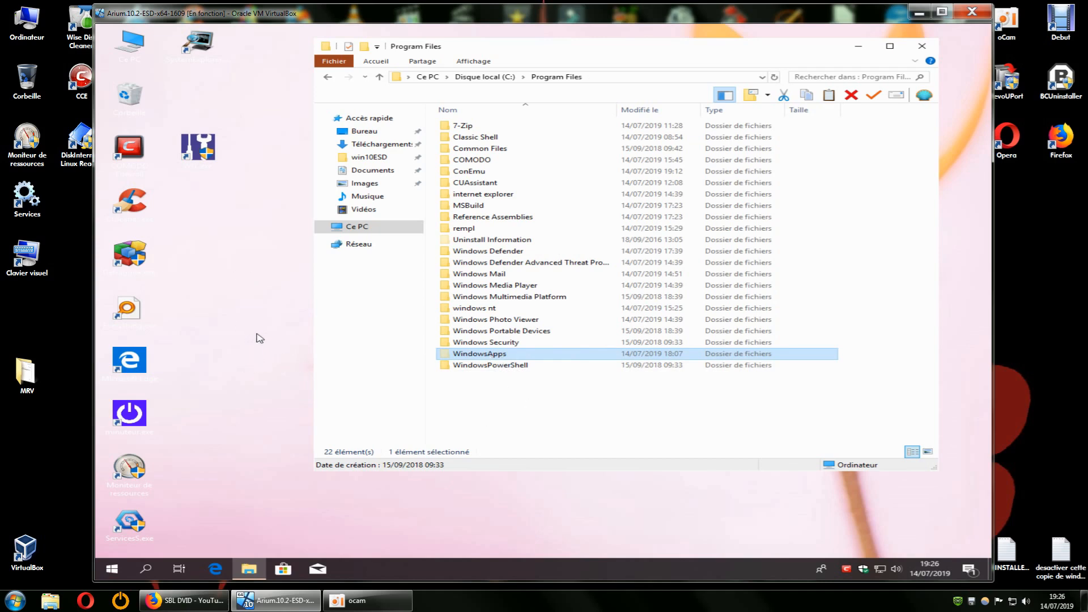
{"action": "double_click", "coordinate": [473, 356]}
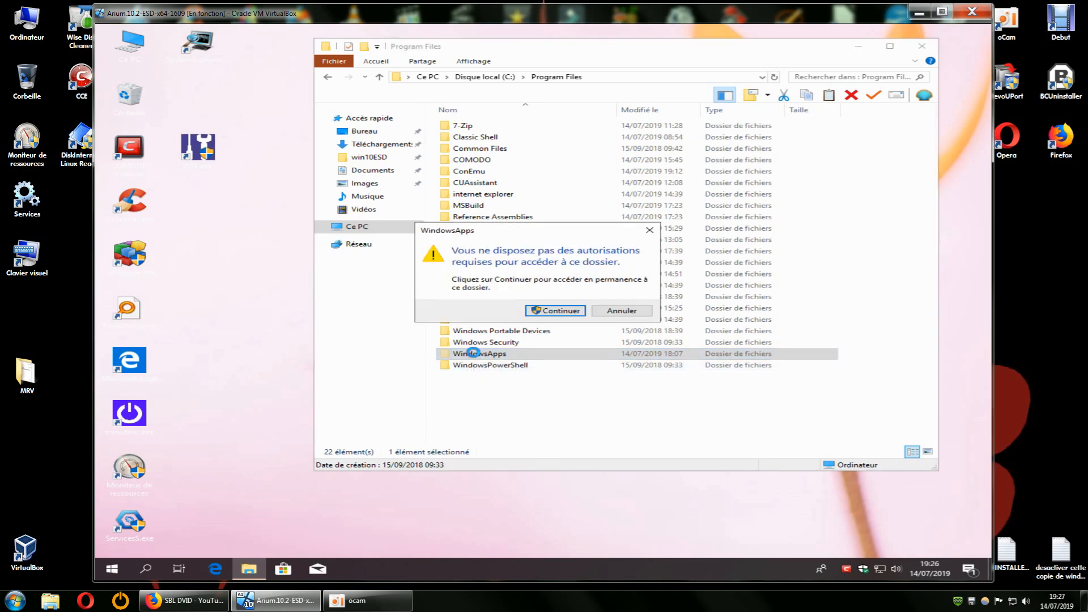
{"action": "left_click", "coordinate": [539, 311]}
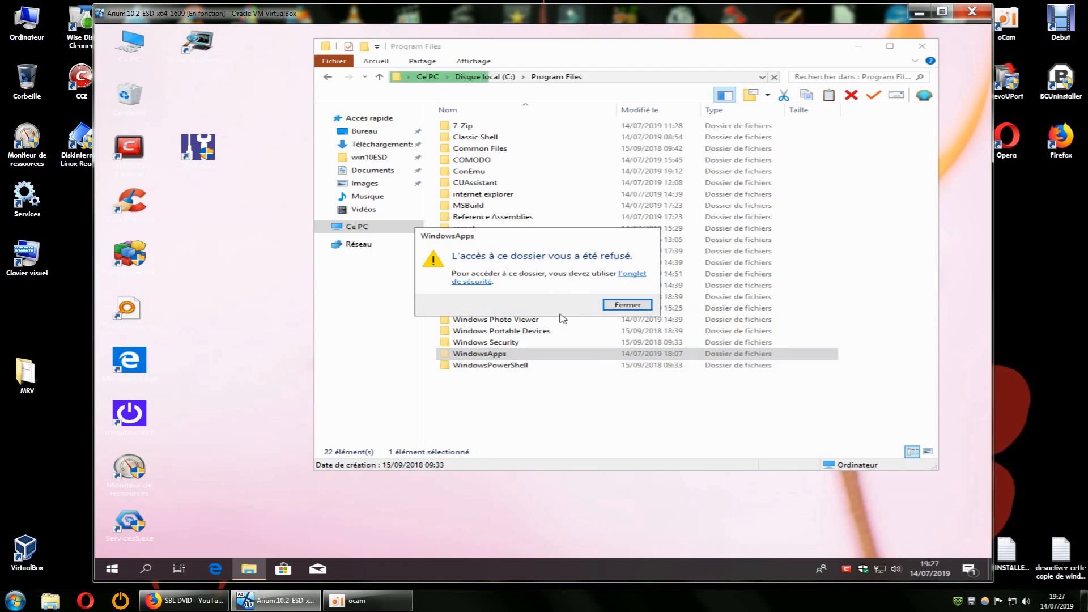
{"action": "left_click", "coordinate": [626, 305]}
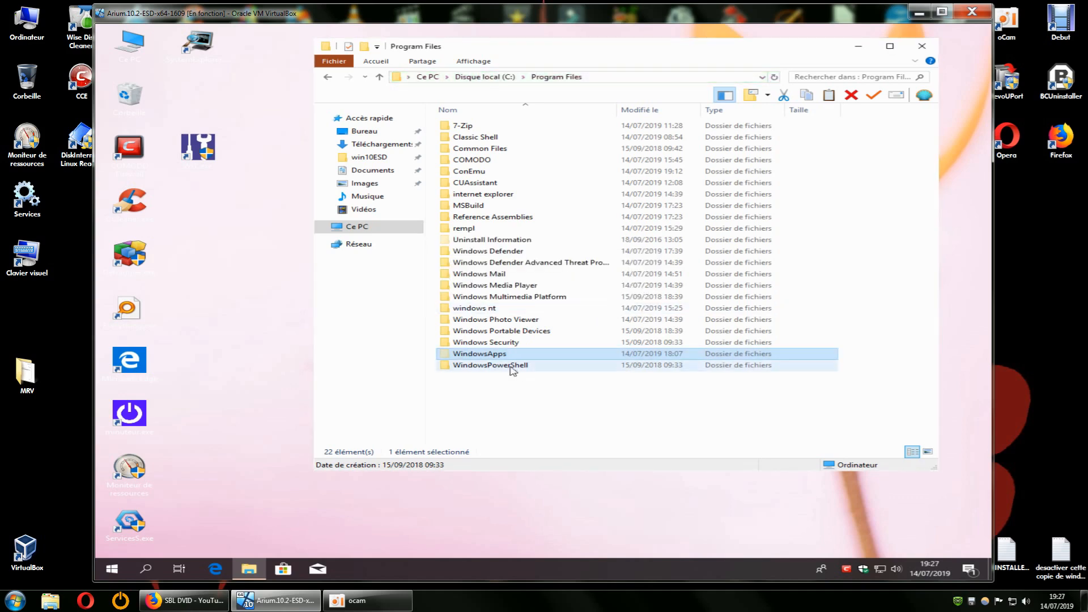
- Load the WindowsApps folder into LockHunter through Open++ Débloquer and try to unlock it from its locking processes
{"action": "right_click", "coordinate": [495, 357]}
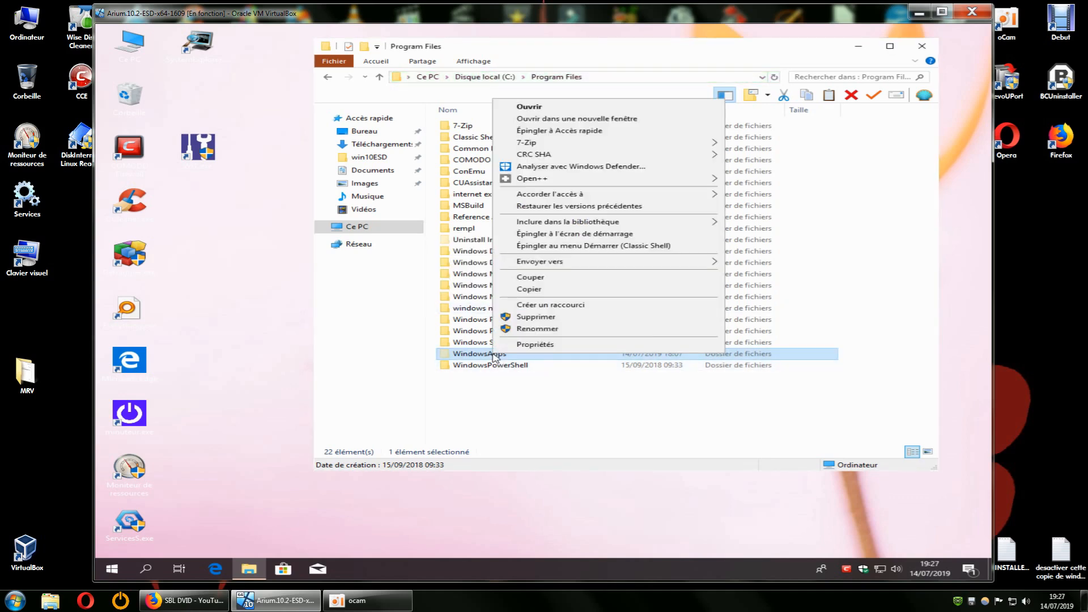
{"action": "mouse_move", "coordinate": [557, 181]}
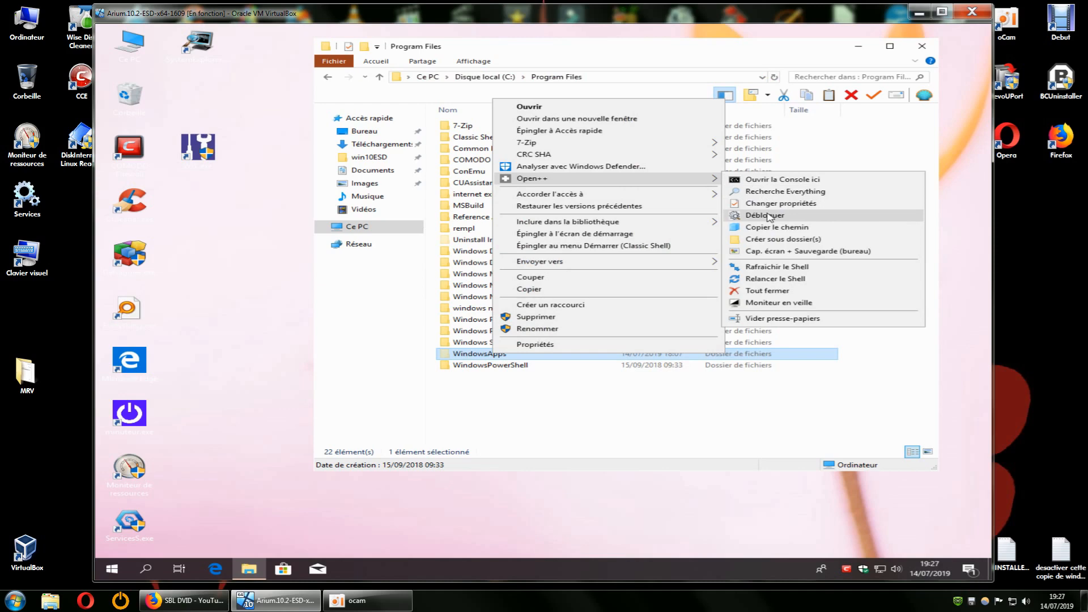
{"action": "left_click", "coordinate": [765, 215]}
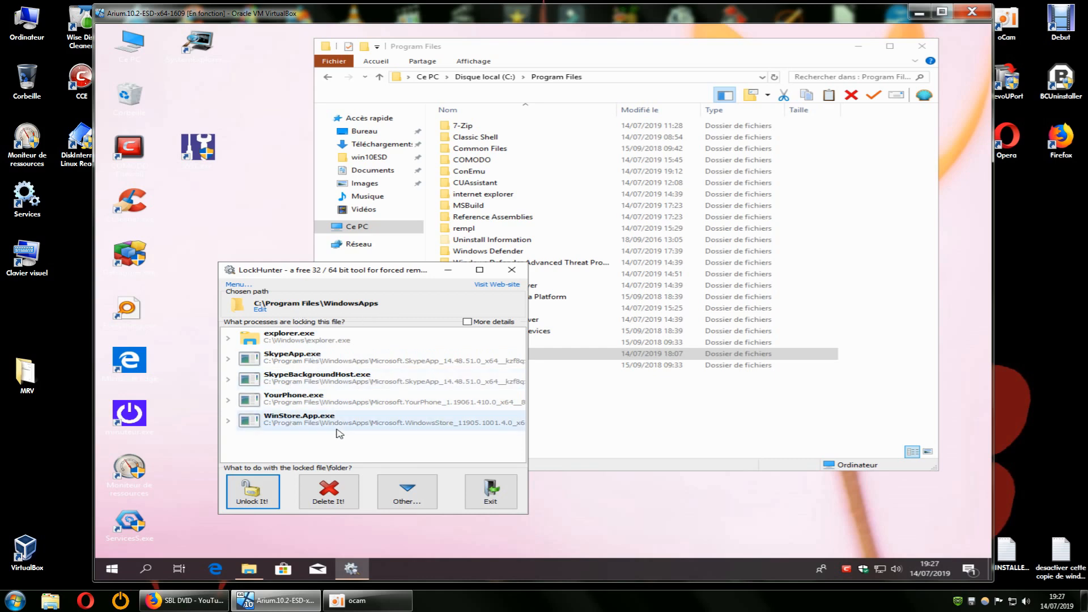
{"action": "left_click_drag", "start_coordinate": [397, 273], "coordinate": [637, 179]}
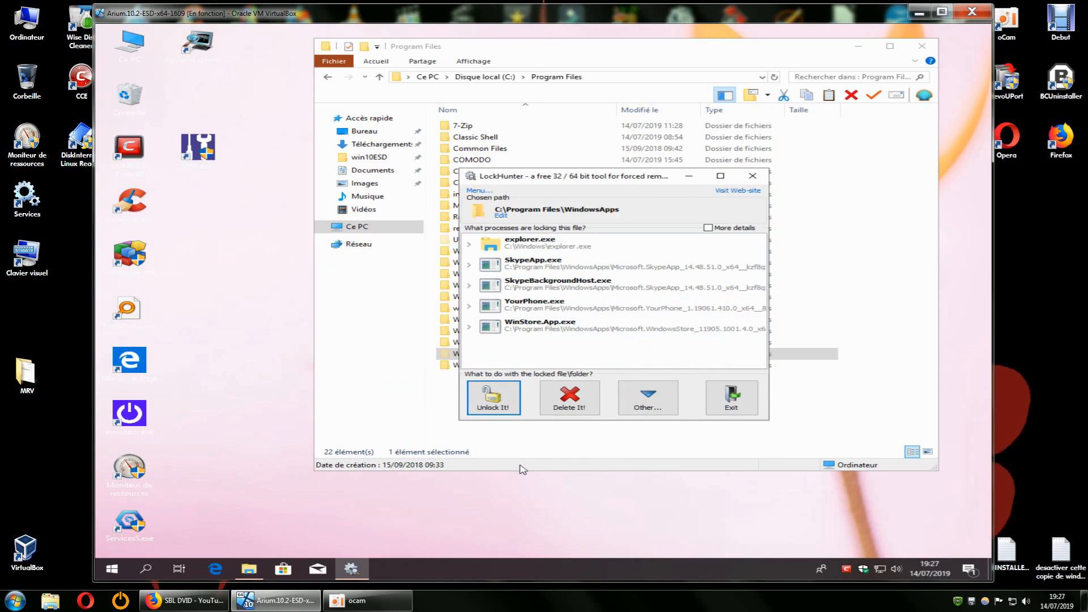
{"action": "left_click", "coordinate": [495, 399]}
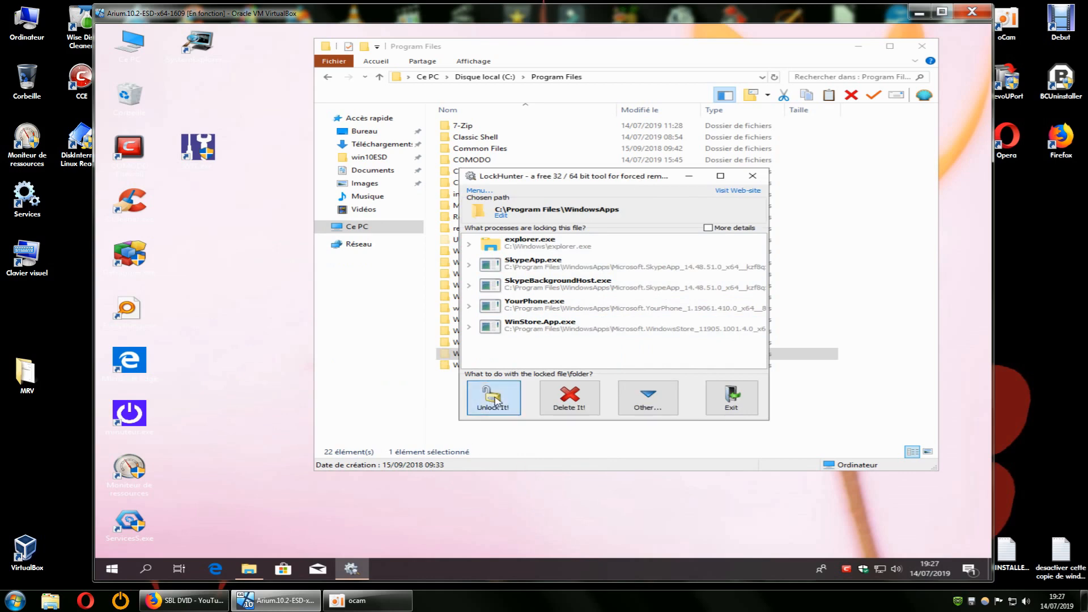
{"action": "left_click", "coordinate": [578, 334]}
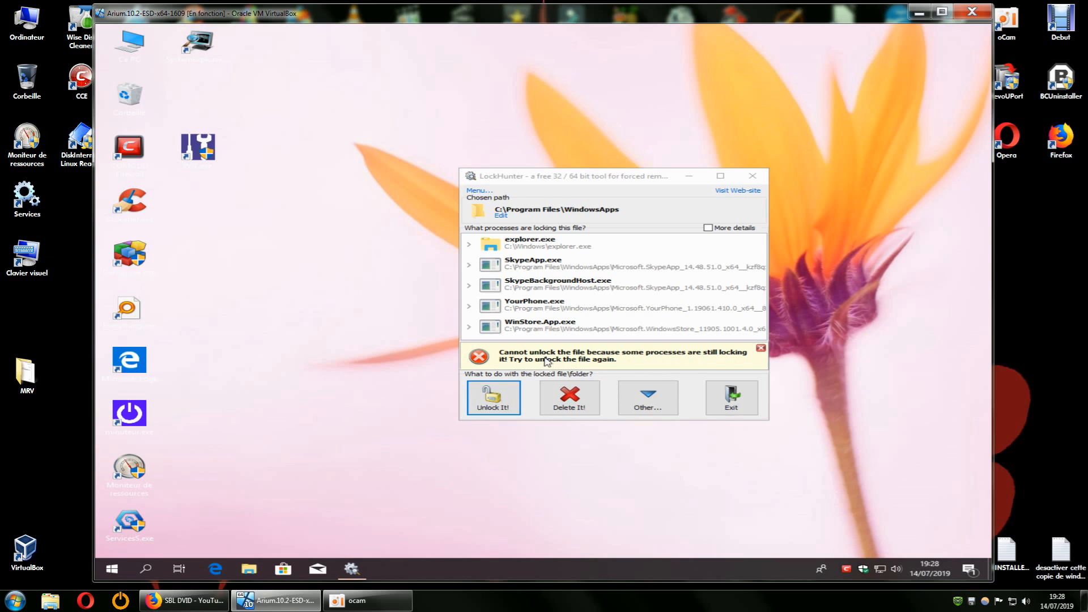
- Enlarge the LockHunter window, try a second time to unlock WindowsApps with explorer.exe selected, and close LockHunter
{"action": "left_click_drag", "start_coordinate": [614, 177], "coordinate": [564, 110]}
{"action": "left_click_drag", "start_coordinate": [717, 352], "coordinate": [869, 472]}
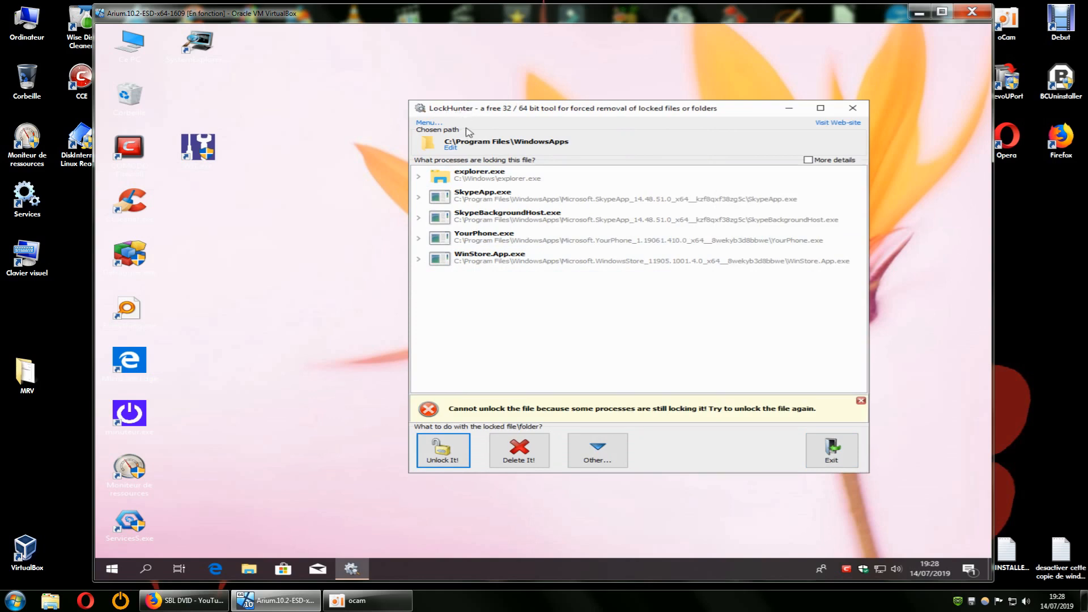
{"action": "left_click", "coordinate": [486, 183]}
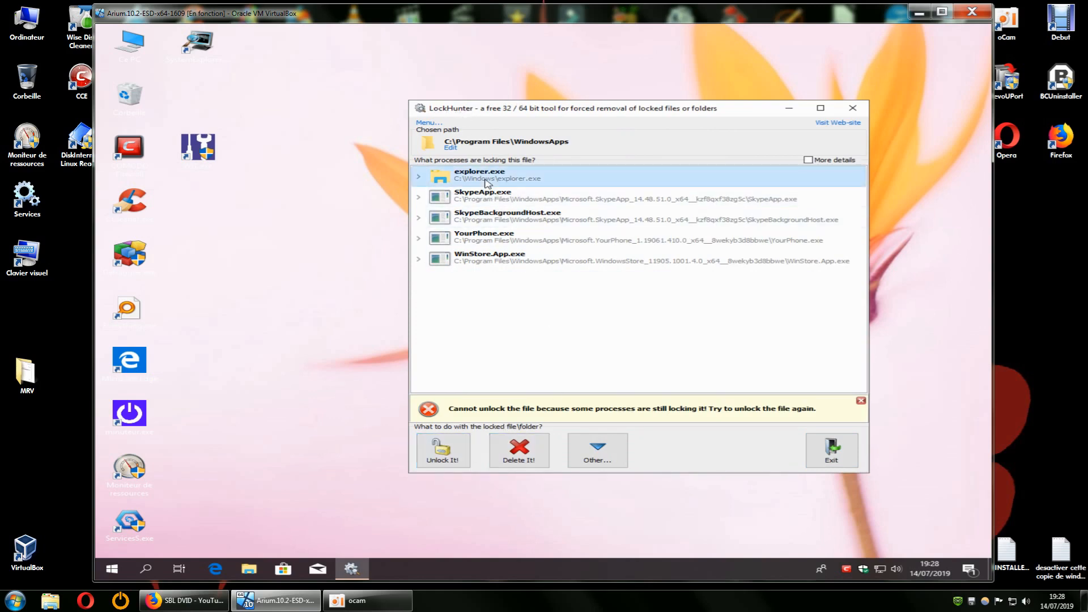
{"action": "left_click", "coordinate": [450, 449]}
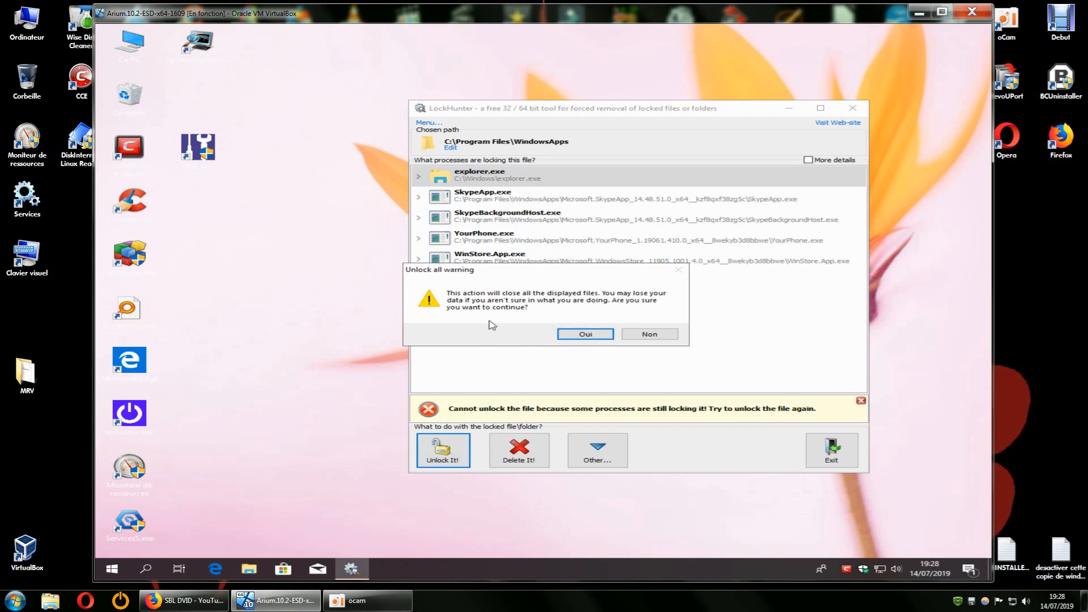
{"action": "left_click", "coordinate": [586, 333]}
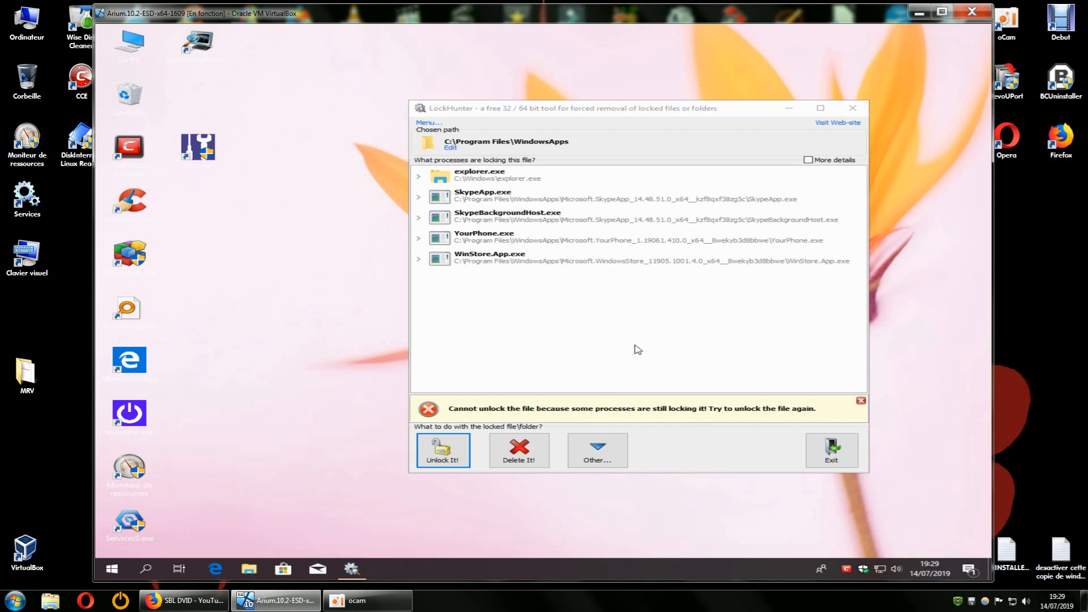
{"action": "left_click", "coordinate": [852, 107]}
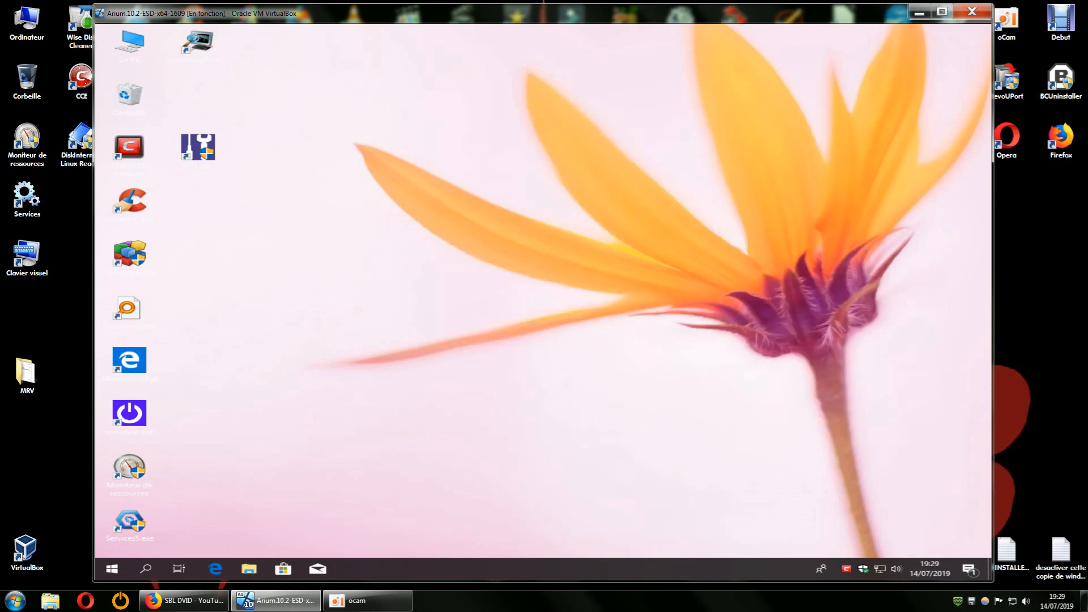
- Empty the virtual machine's Recycle Bin permanently, granting administrator rights for all current items
{"action": "right_click", "coordinate": [132, 99]}
{"action": "left_click", "coordinate": [171, 120]}
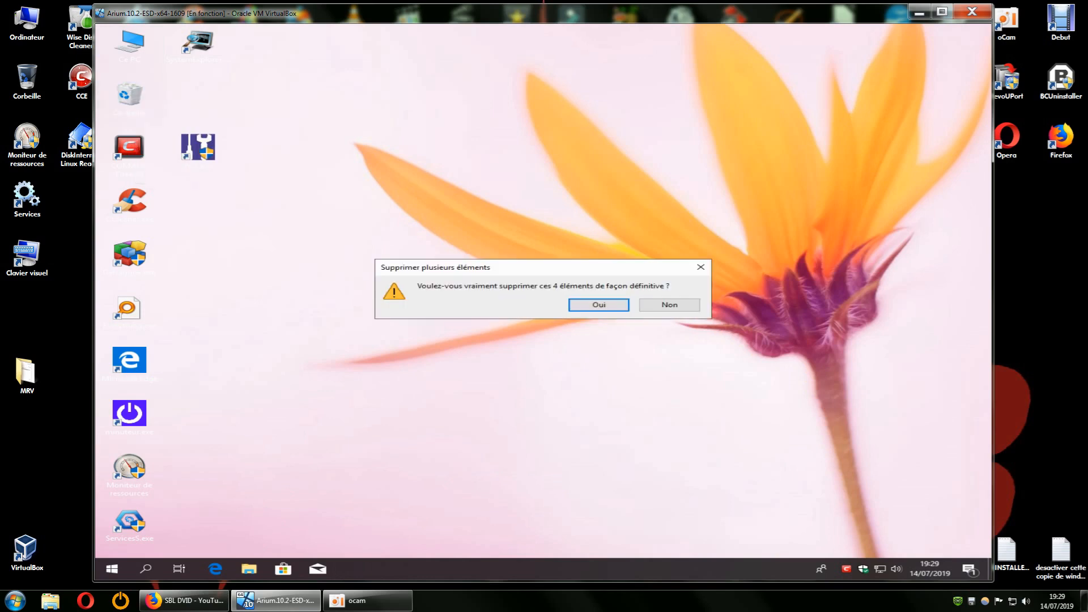
{"action": "left_click", "coordinate": [598, 306]}
{"action": "left_click", "coordinate": [235, 227]}
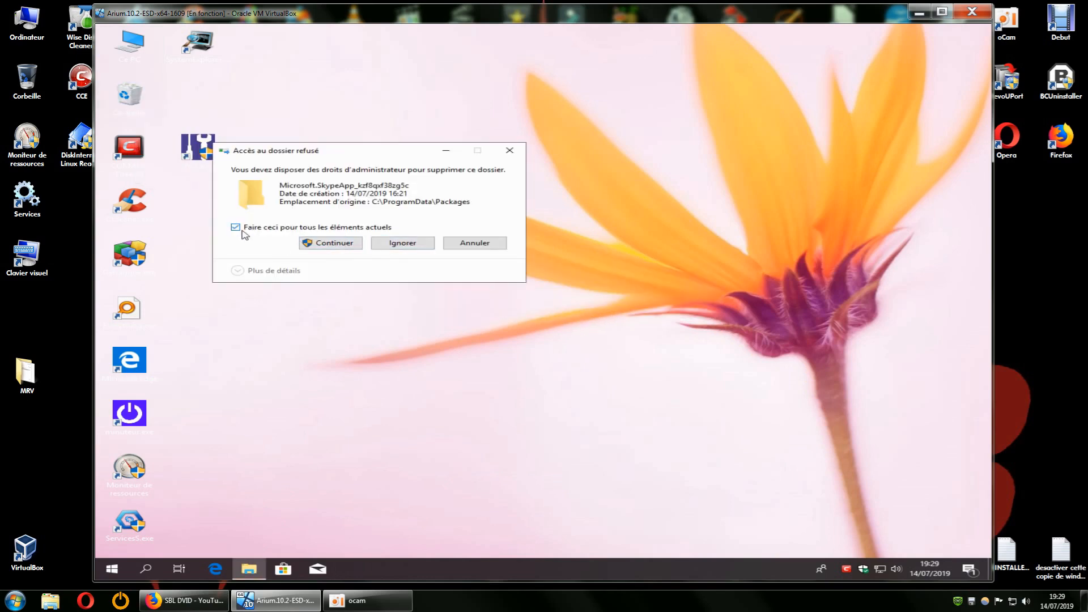
{"action": "left_click", "coordinate": [318, 243]}
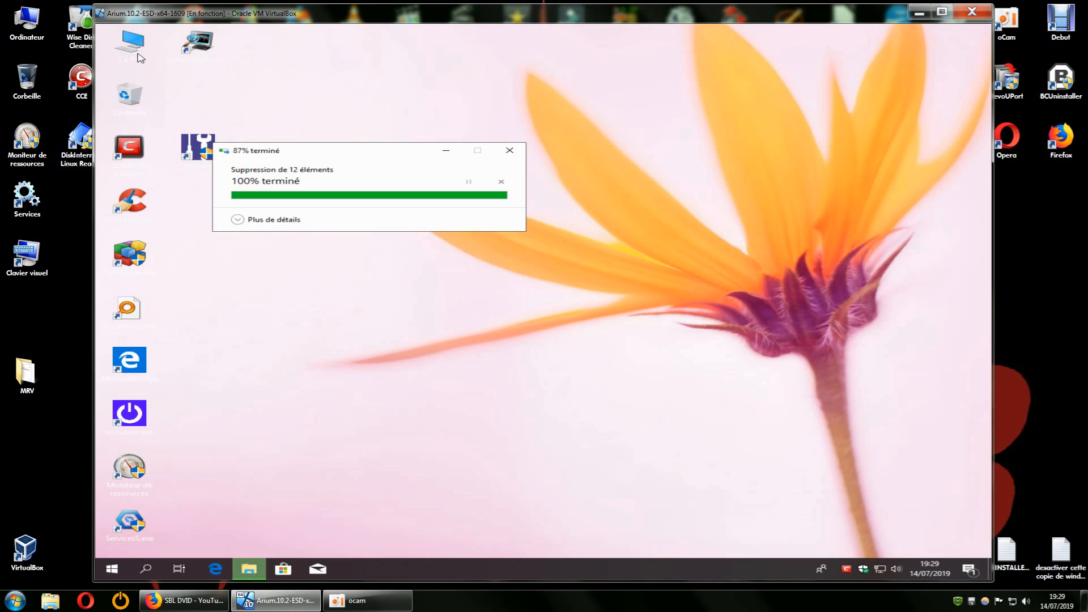
- Examine the contents of Softs'lum, ProgramData\Packages and Program Files (x86) on drive C
{"action": "double_click", "coordinate": [136, 52]}
{"action": "double_click", "coordinate": [493, 270]}
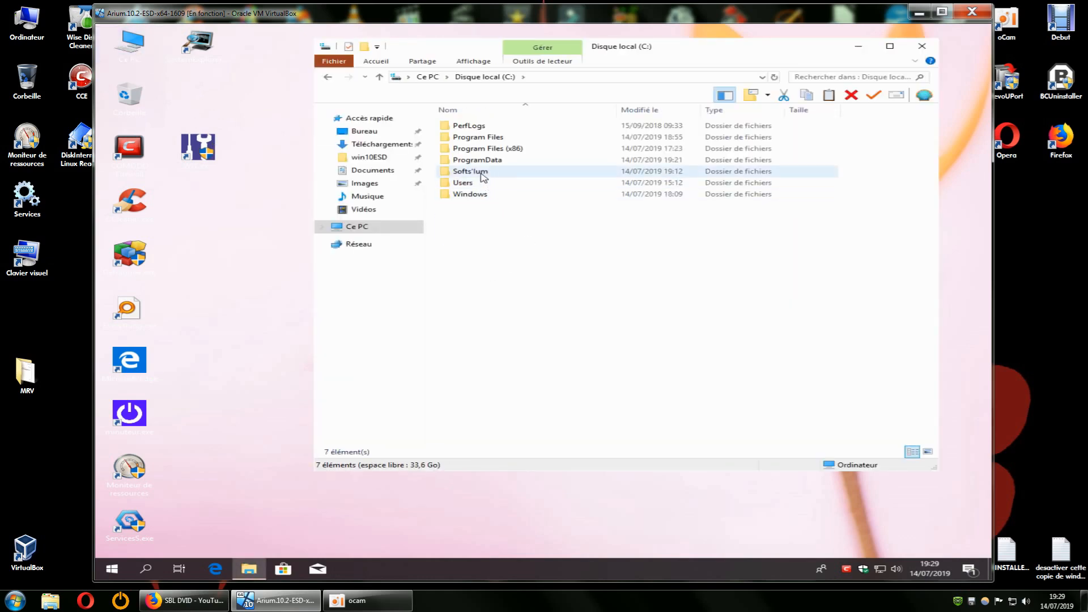
{"action": "double_click", "coordinate": [482, 176]}
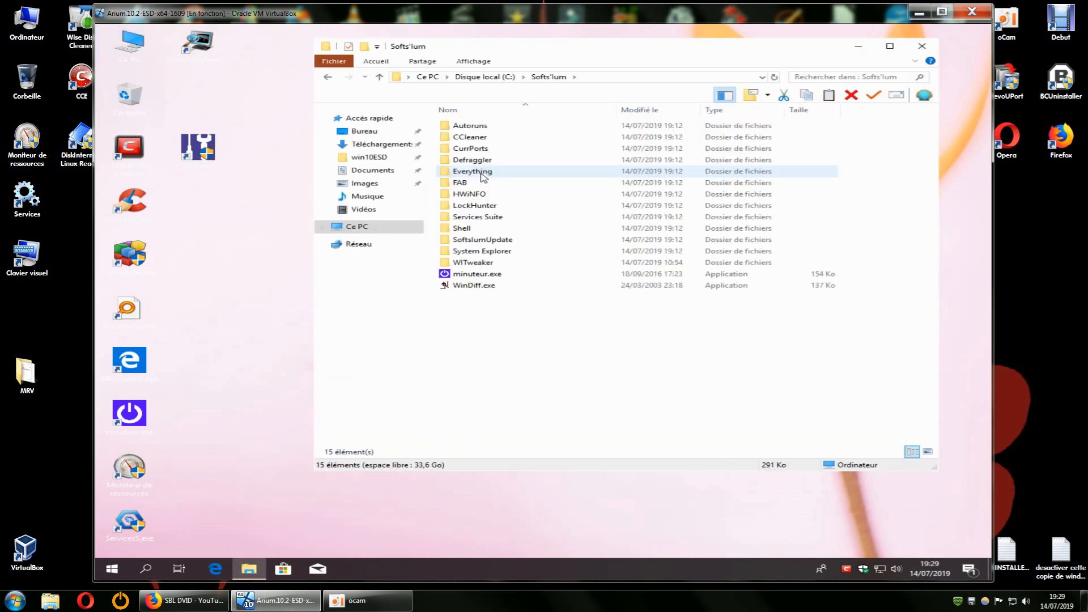
{"action": "left_click", "coordinate": [327, 78]}
{"action": "left_click", "coordinate": [495, 161]}
{"action": "double_click", "coordinate": [495, 161]}
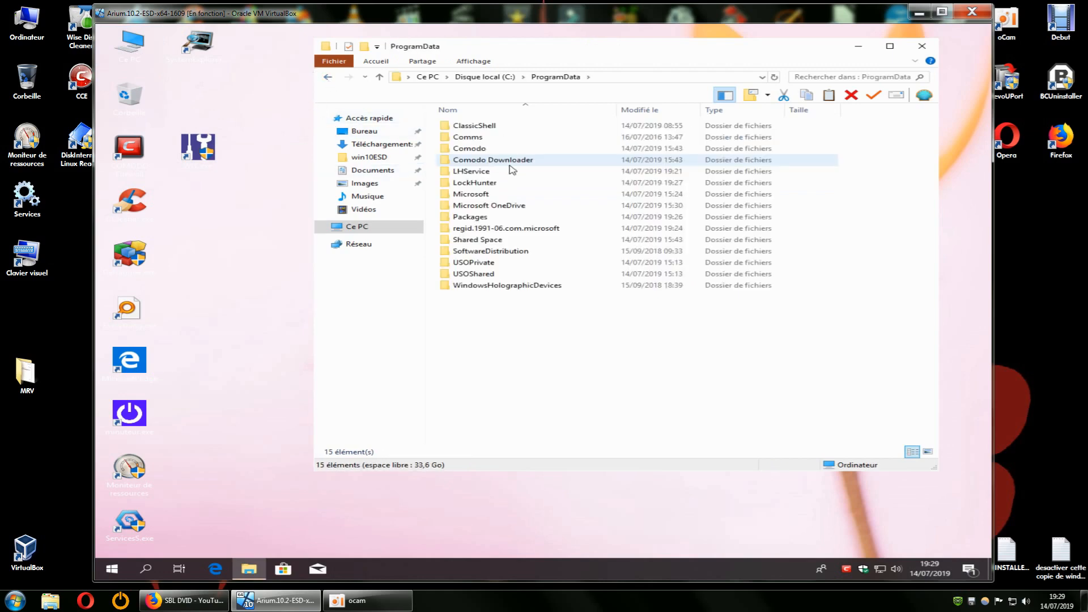
{"action": "double_click", "coordinate": [494, 220]}
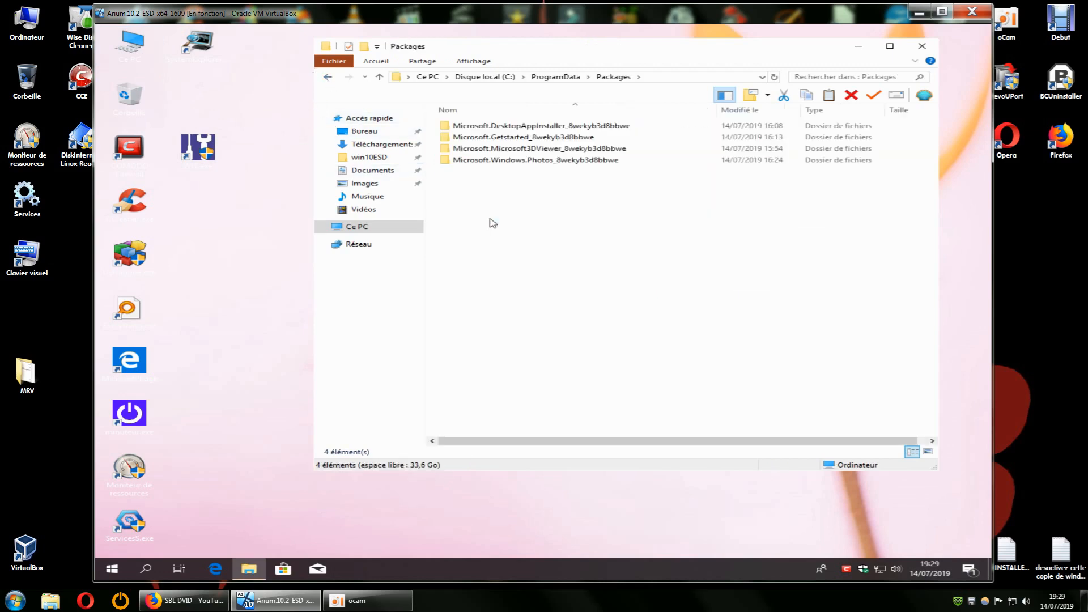
{"action": "left_click", "coordinate": [329, 78]}
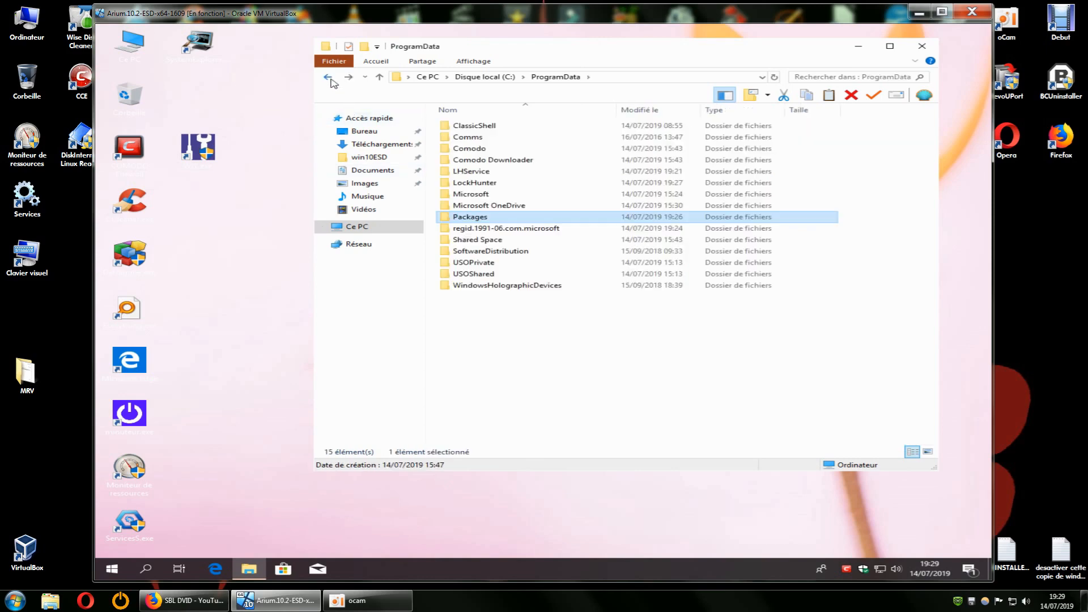
{"action": "left_click", "coordinate": [329, 78]}
{"action": "double_click", "coordinate": [458, 149]}
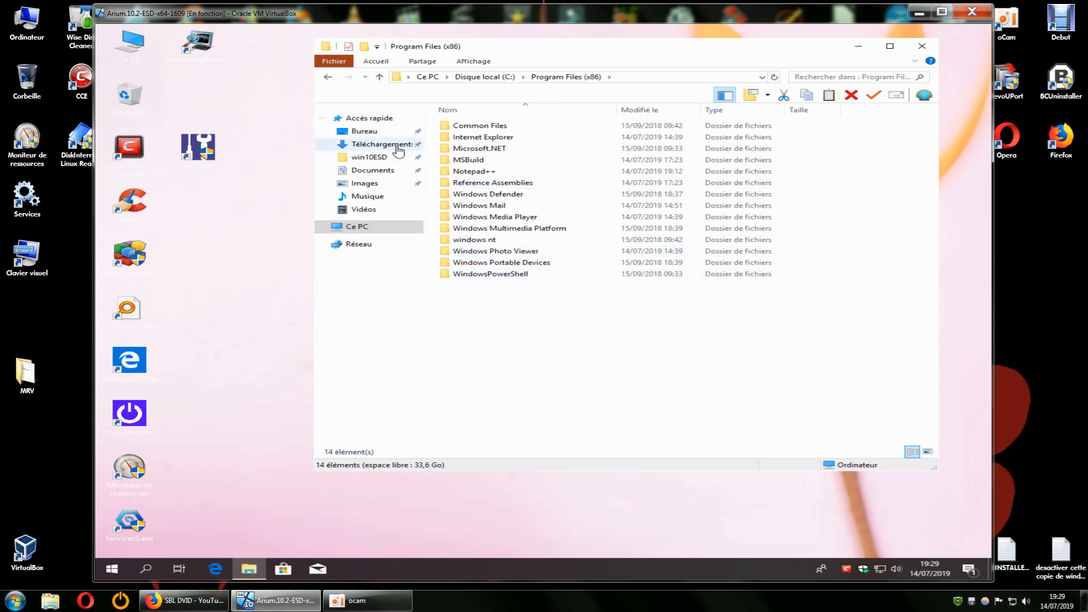
{"action": "left_click", "coordinate": [328, 77]}
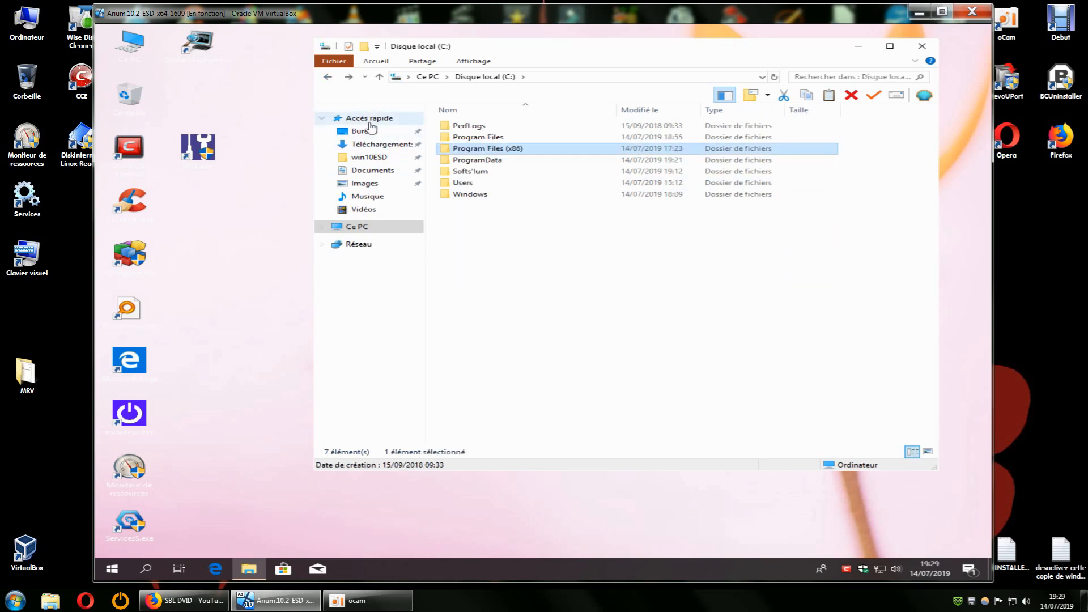
- Go to C:\Program Files and try again to open the WindowsApps folder with permanent access
{"action": "double_click", "coordinate": [460, 137]}
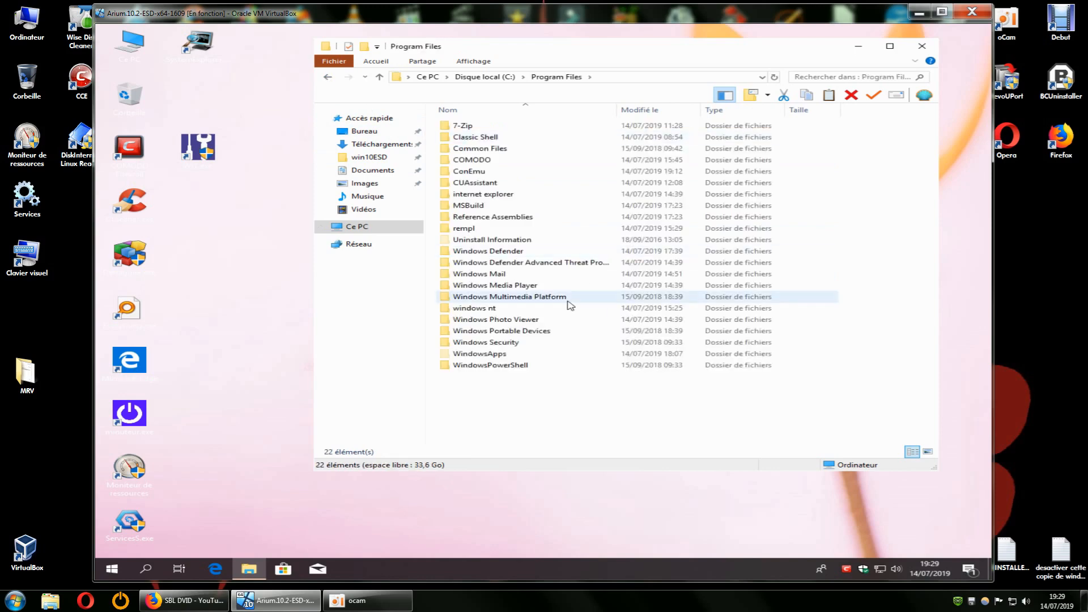
{"action": "double_click", "coordinate": [487, 357]}
{"action": "left_click", "coordinate": [560, 312]}
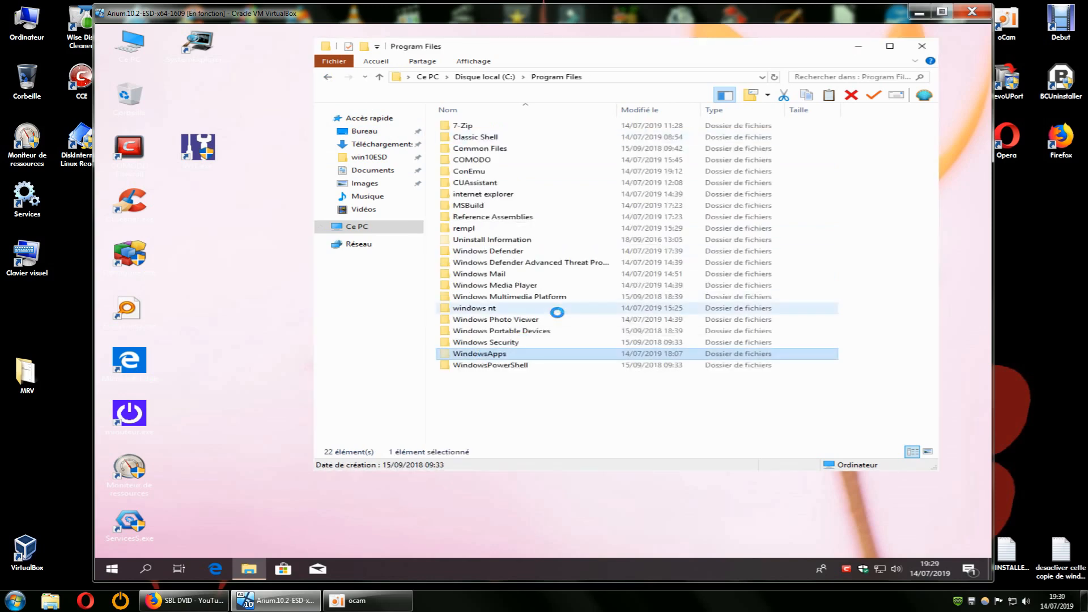
{"action": "left_click", "coordinate": [620, 307]}
- Load WindowsApps into LockHunter through Open++ Débloquer and try to unlock it with all processes from explorer.exe to WinStore.App.exe selected
{"action": "right_click", "coordinate": [482, 356]}
{"action": "mouse_move", "coordinate": [689, 179]}
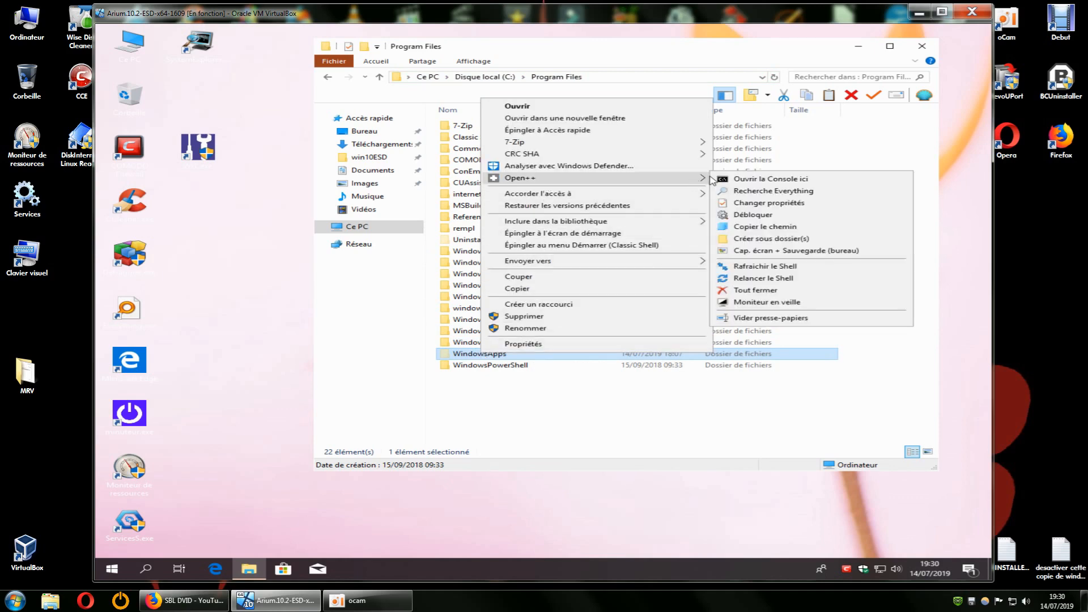
{"action": "left_click", "coordinate": [751, 214]}
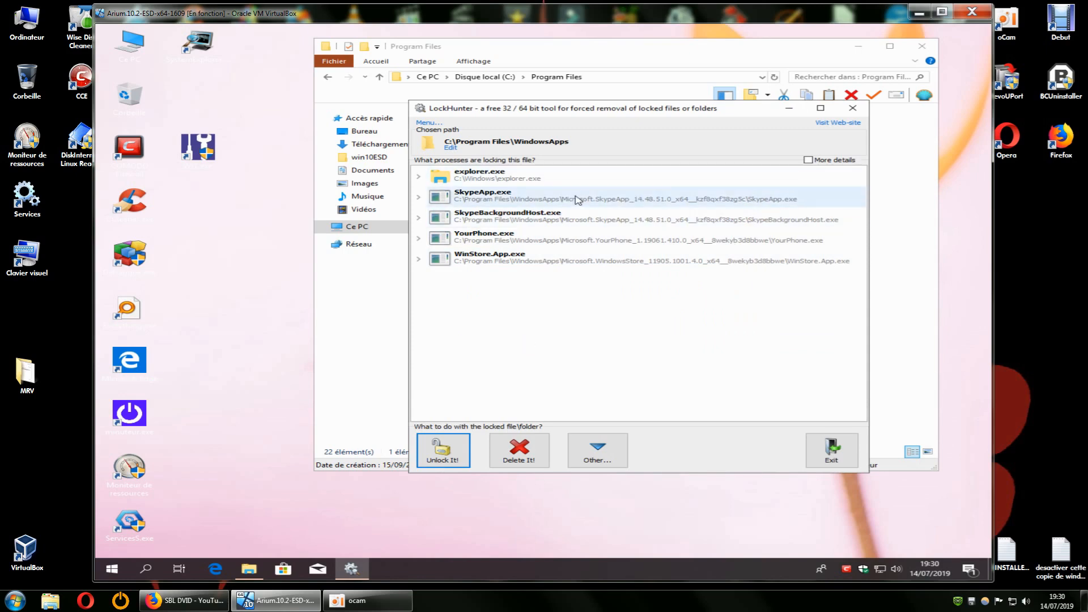
{"action": "left_click", "coordinate": [463, 181]}
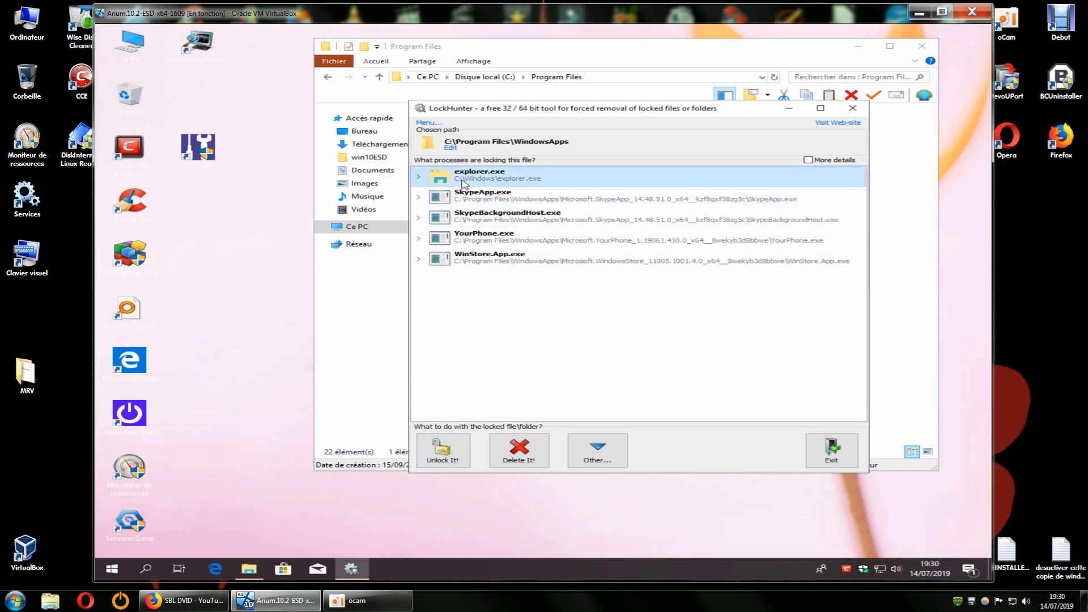
{"action": "left_click_drag", "start_coordinate": [464, 182], "coordinate": [498, 257]}
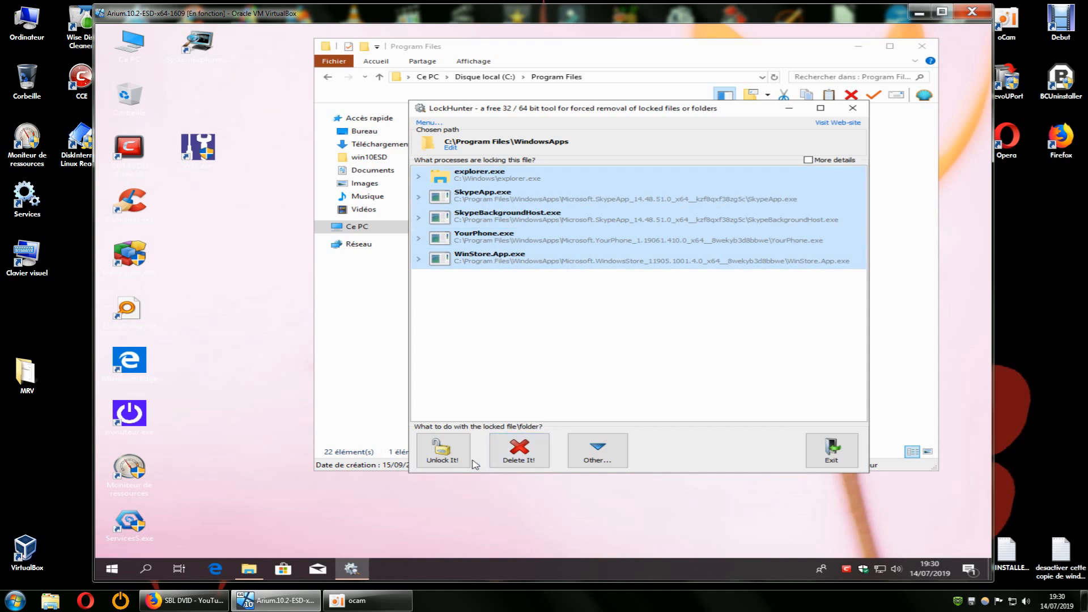
{"action": "left_click", "coordinate": [458, 460]}
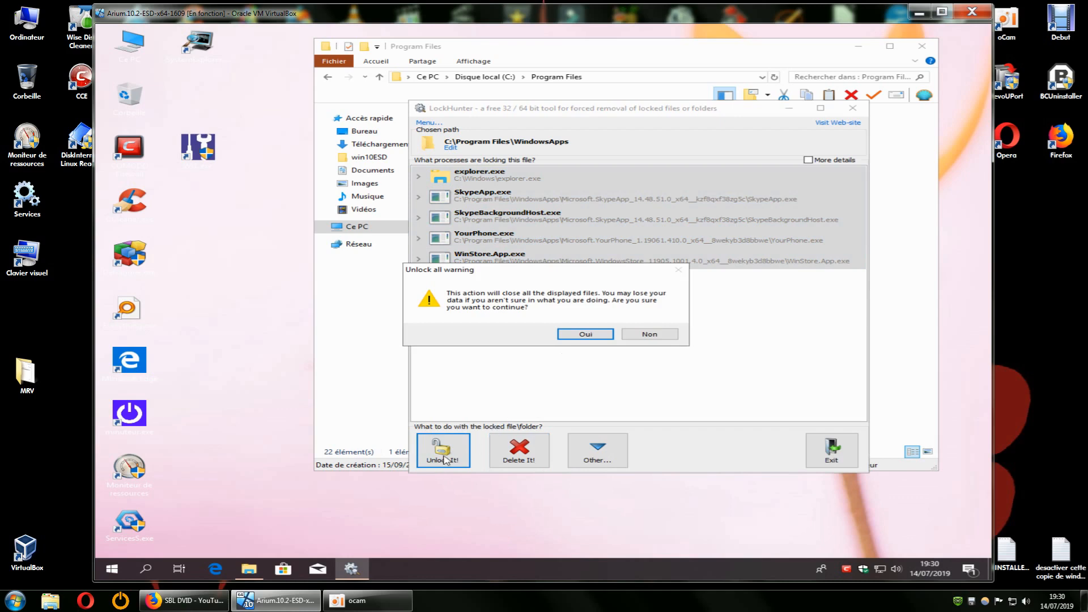
{"action": "left_click", "coordinate": [574, 336]}
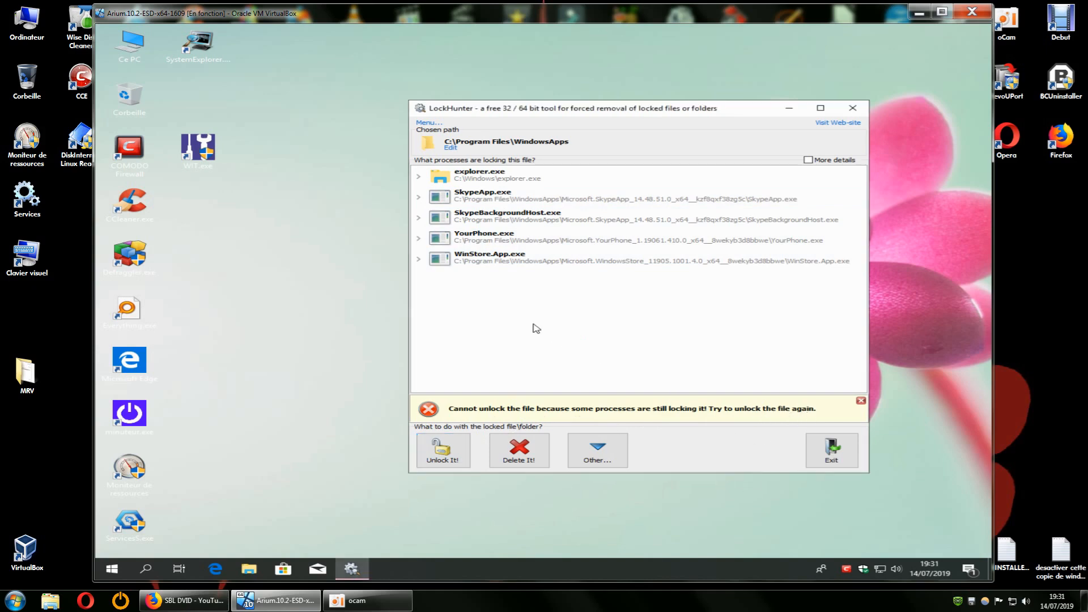
- Try to delete WindowsApps in LockHunter with WinStore.App.exe selected, and schedule the folder's deletion for the next system restart
{"action": "left_click", "coordinate": [500, 263]}
{"action": "left_click", "coordinate": [528, 447]}
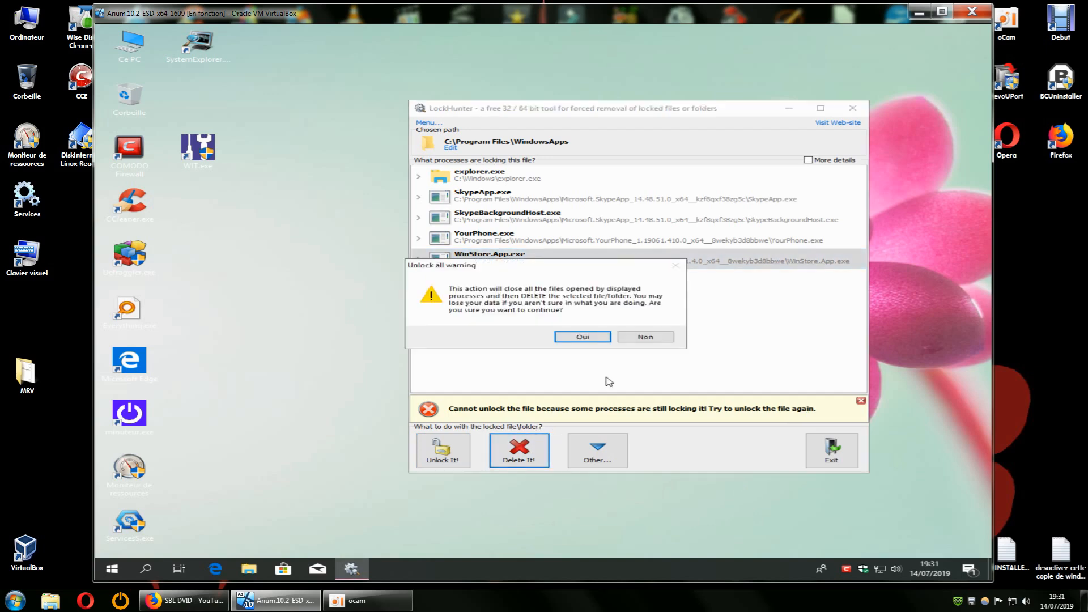
{"action": "left_click", "coordinate": [594, 338]}
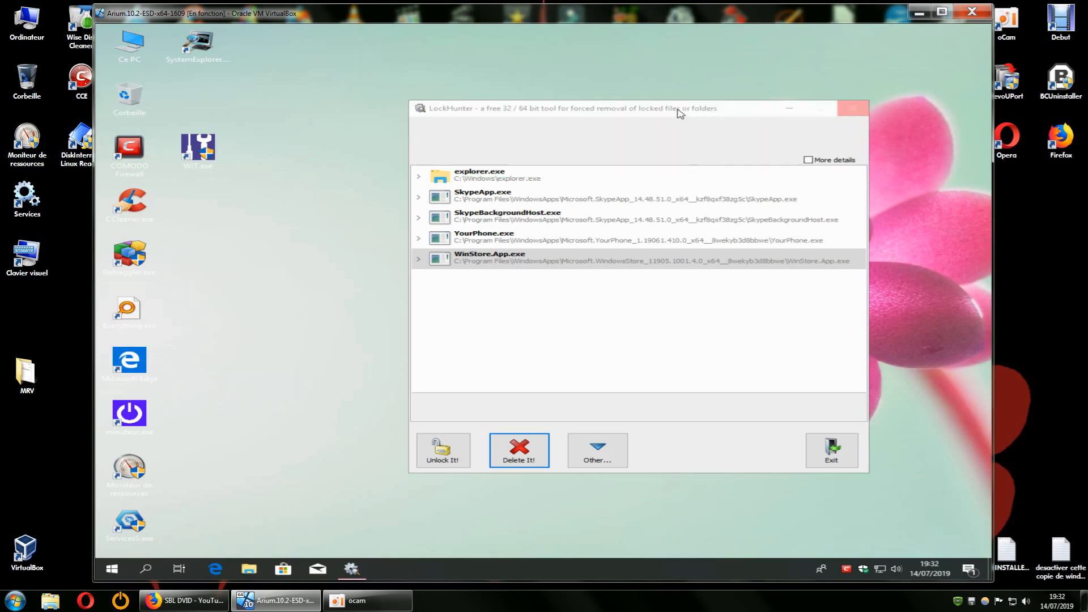
{"action": "left_click_drag", "start_coordinate": [697, 109], "coordinate": [640, 100]}
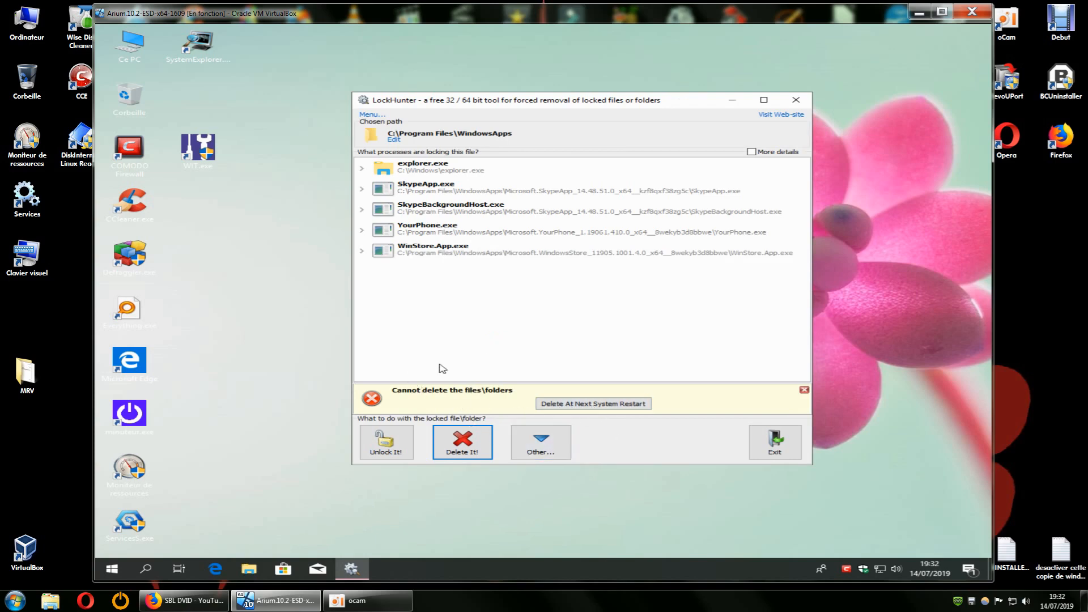
{"action": "left_click", "coordinate": [554, 403]}
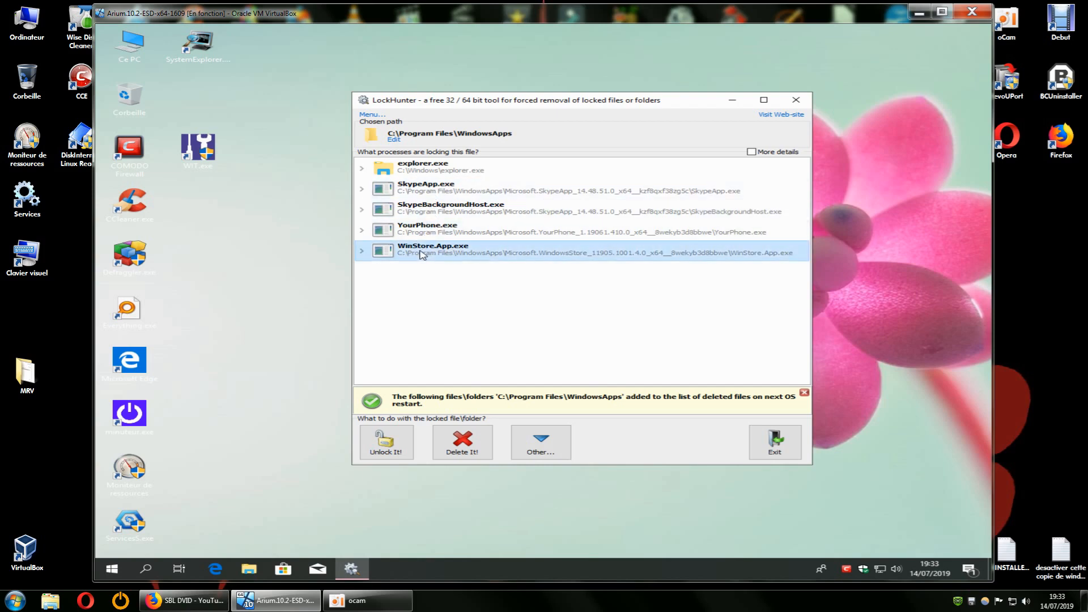
- Retry deleting WindowsApps with SkypeApp.exe selected, and schedule its deletion at the next system restart again
{"action": "left_click", "coordinate": [431, 192]}
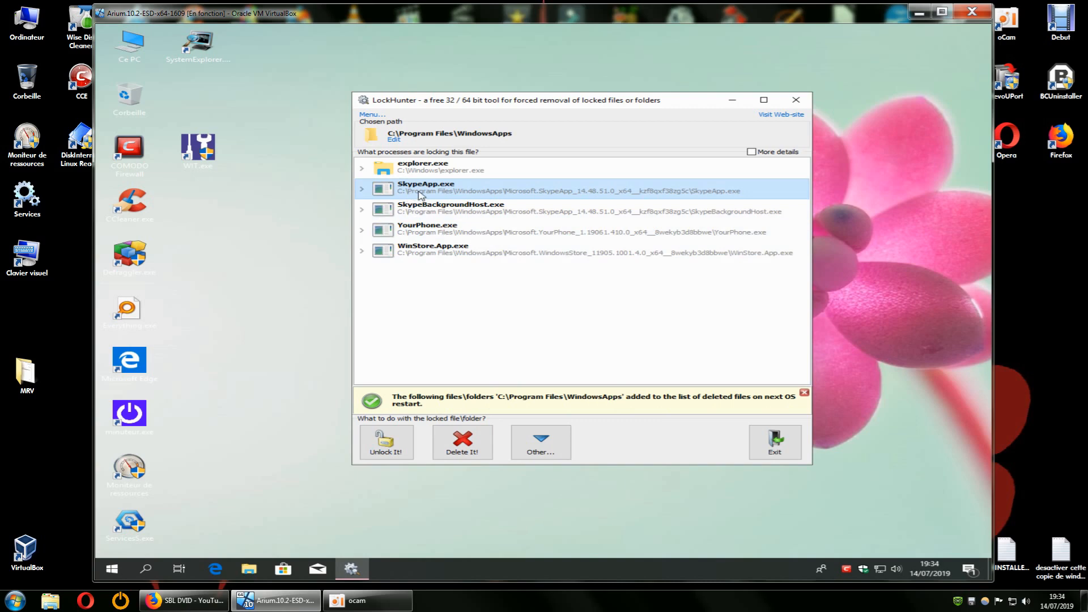
{"action": "left_click", "coordinate": [478, 448]}
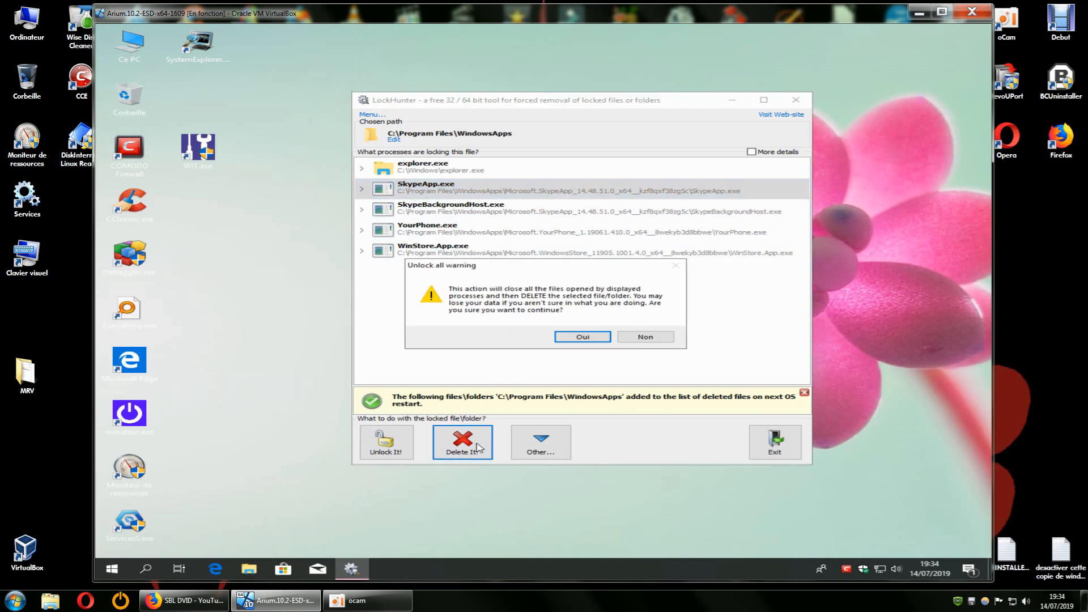
{"action": "left_click", "coordinate": [572, 337]}
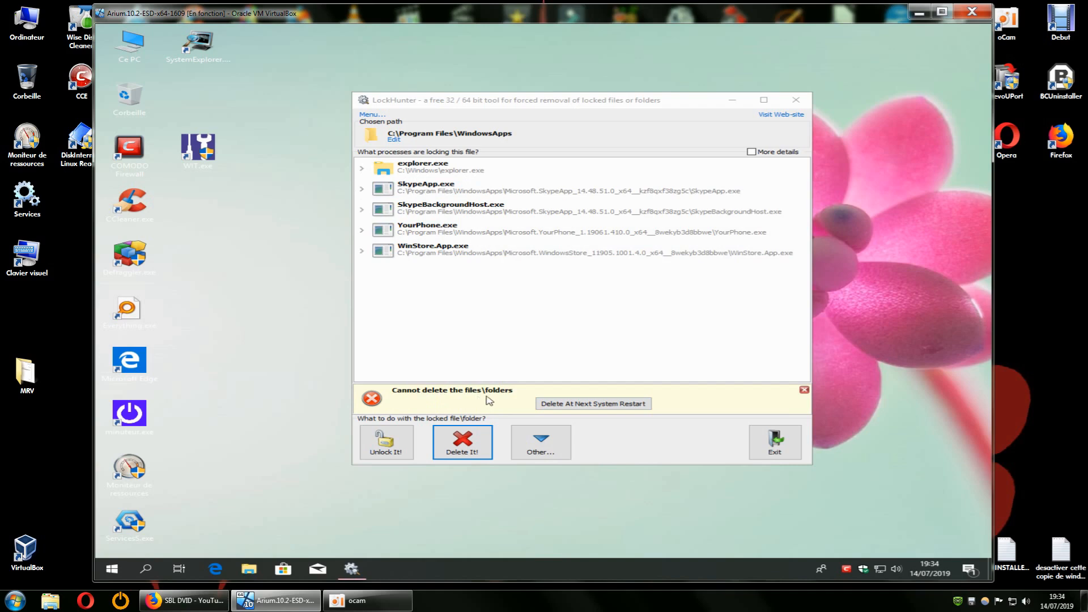
{"action": "left_click", "coordinate": [574, 405]}
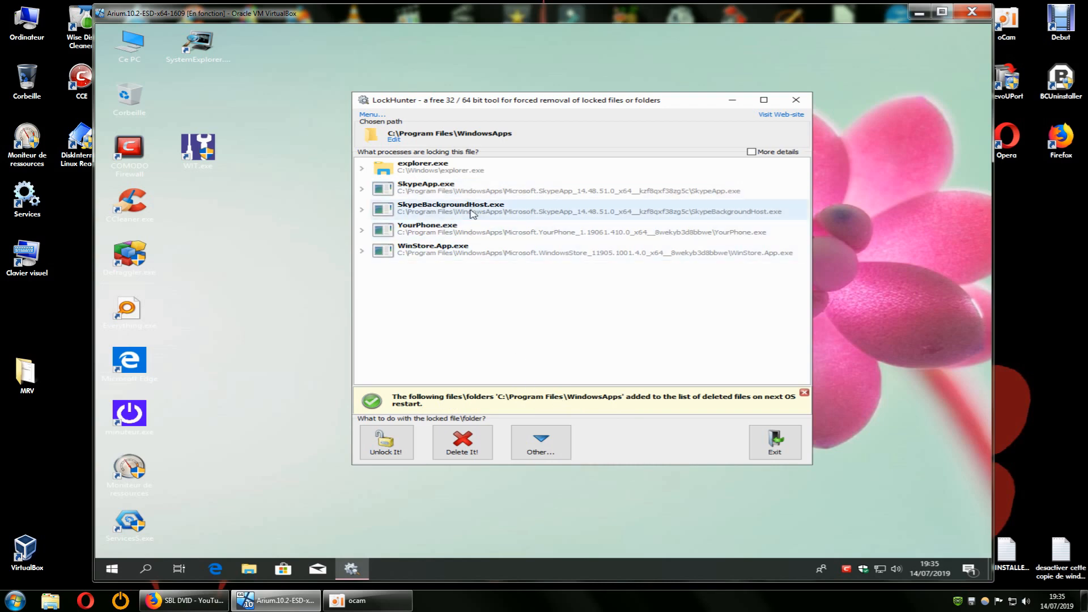
- Examine the processes locking WindowsApps, including the individual files held by SkypeApp.exe
{"action": "left_click", "coordinate": [436, 191]}
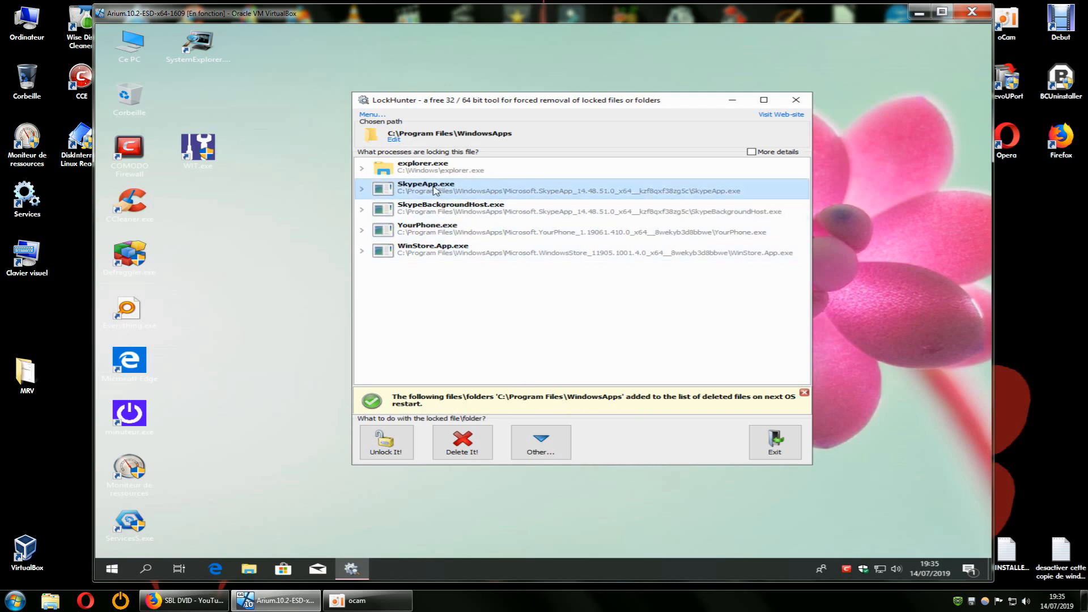
{"action": "left_click", "coordinate": [451, 253]}
{"action": "left_click", "coordinate": [450, 234]}
{"action": "left_click", "coordinate": [445, 191]}
{"action": "left_click", "coordinate": [449, 233]}
{"action": "left_click", "coordinate": [465, 252]}
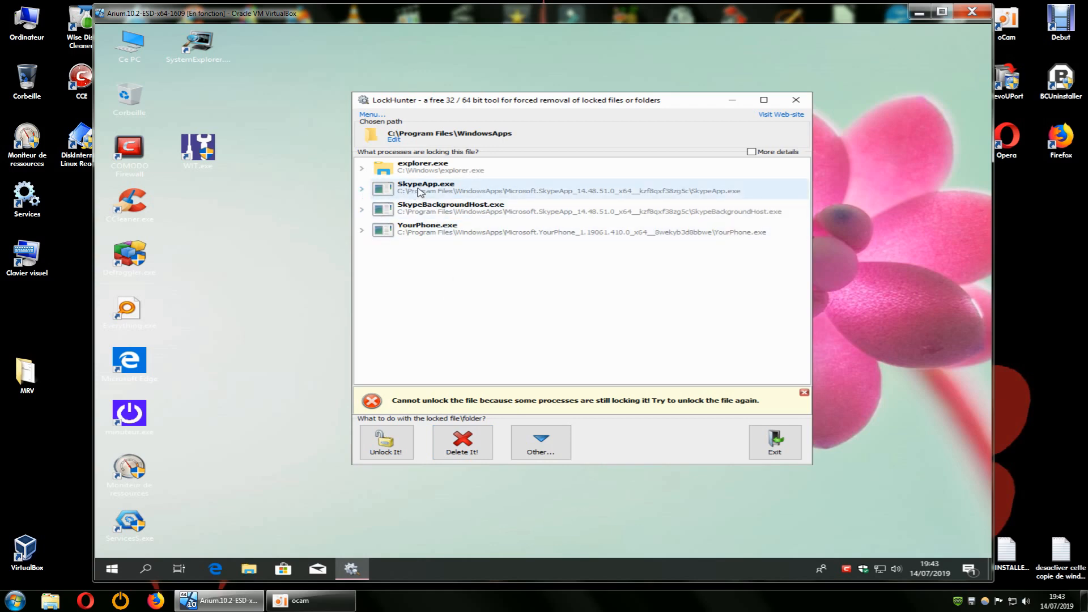
{"action": "left_click", "coordinate": [362, 190]}
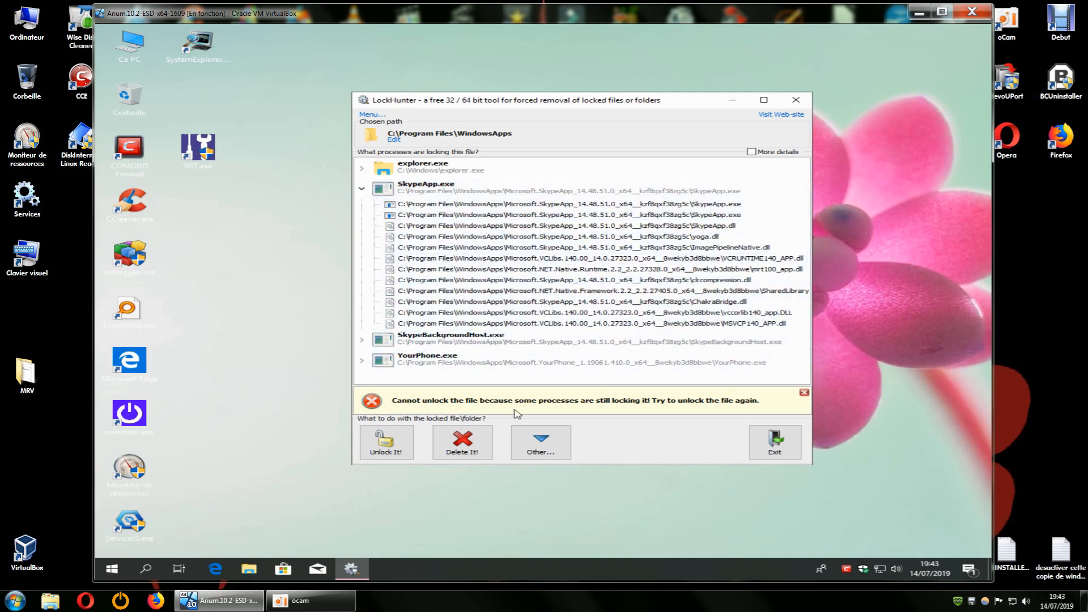
{"action": "left_click", "coordinate": [362, 189]}
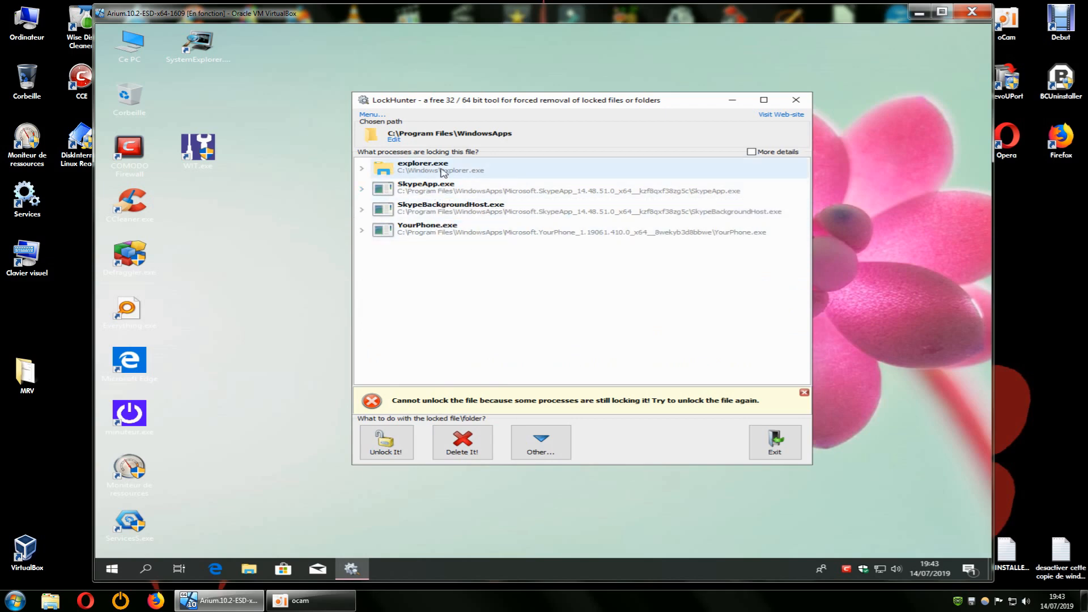
- Expand explorer.exe and try to unlock WindowsApps with its second Microsoft.XboxGameOverlay entry selected
{"action": "left_click", "coordinate": [362, 168]}
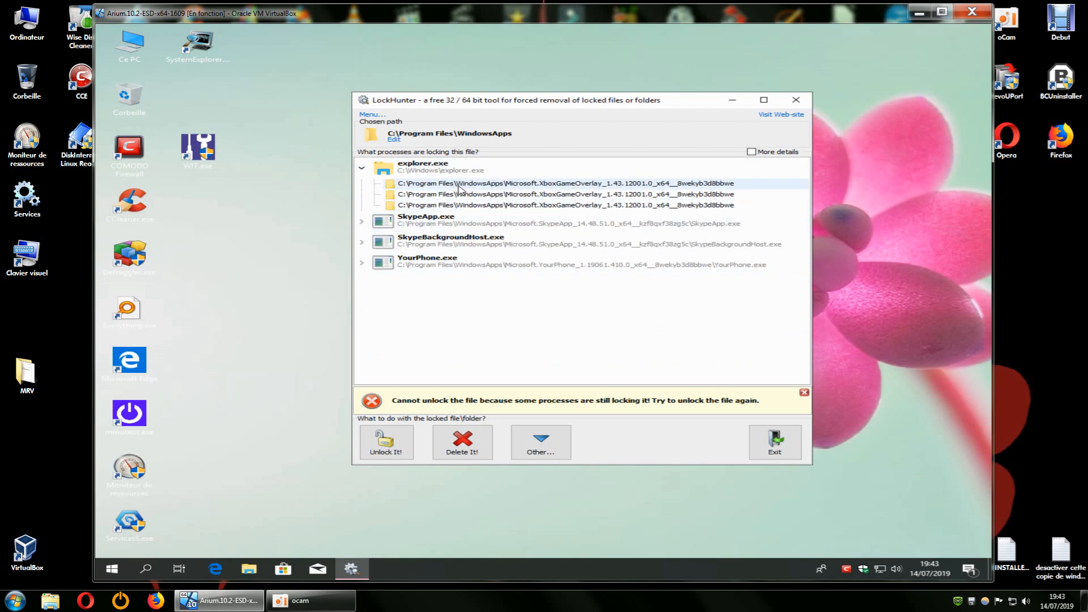
{"action": "left_click", "coordinate": [511, 195]}
{"action": "left_click", "coordinate": [397, 449]}
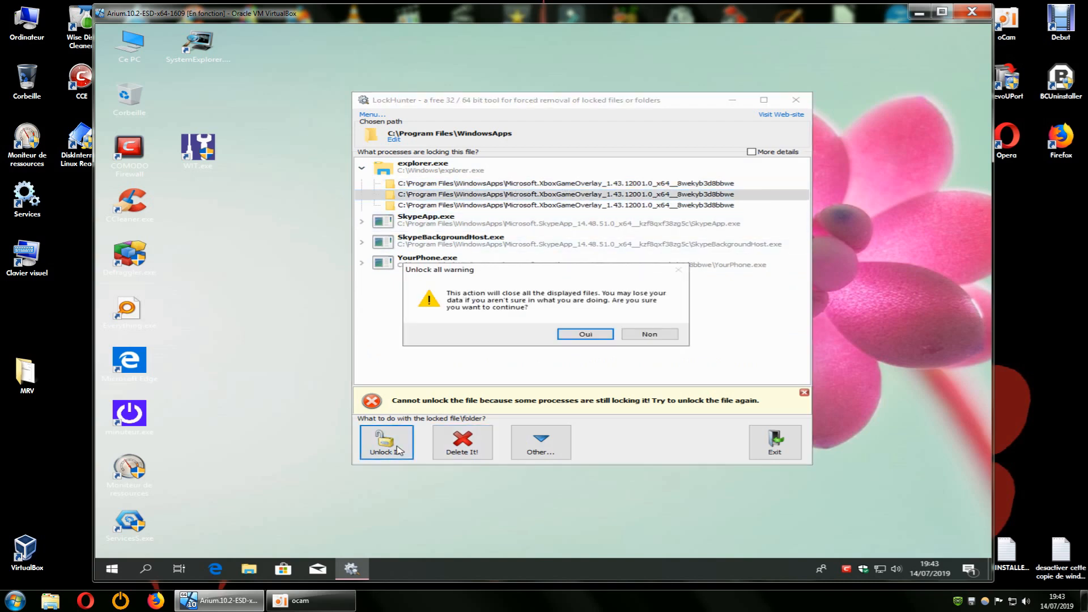
{"action": "left_click", "coordinate": [578, 335]}
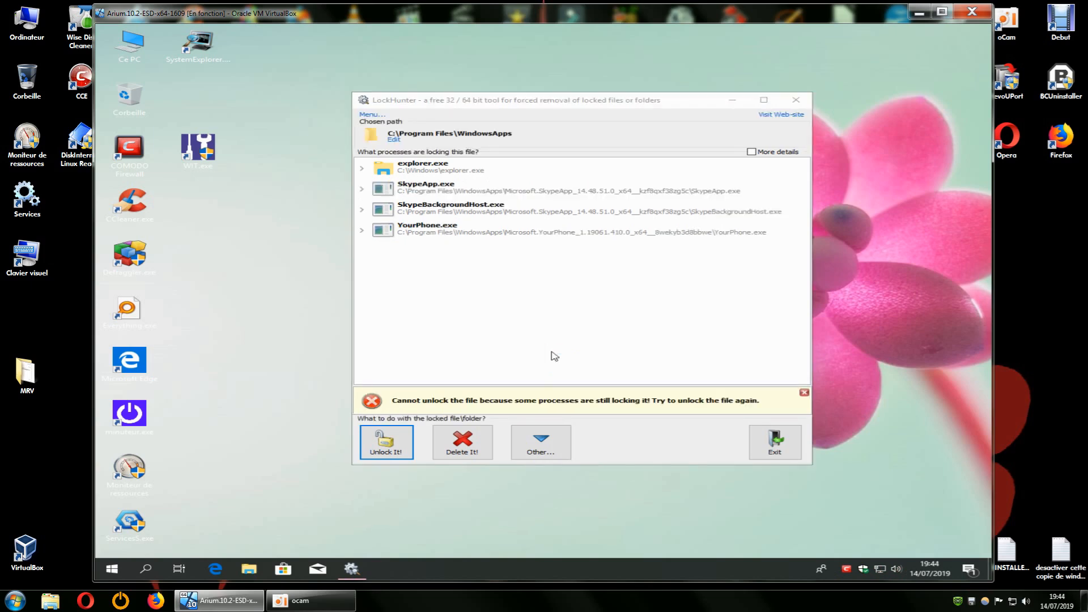
- Try to delete WindowsApps with all three Microsoft.XboxGameOverlay entries of explorer.exe selected, and schedule its deletion at the next system restart
{"action": "left_click", "coordinate": [362, 170]}
{"action": "left_click", "coordinate": [517, 185]}
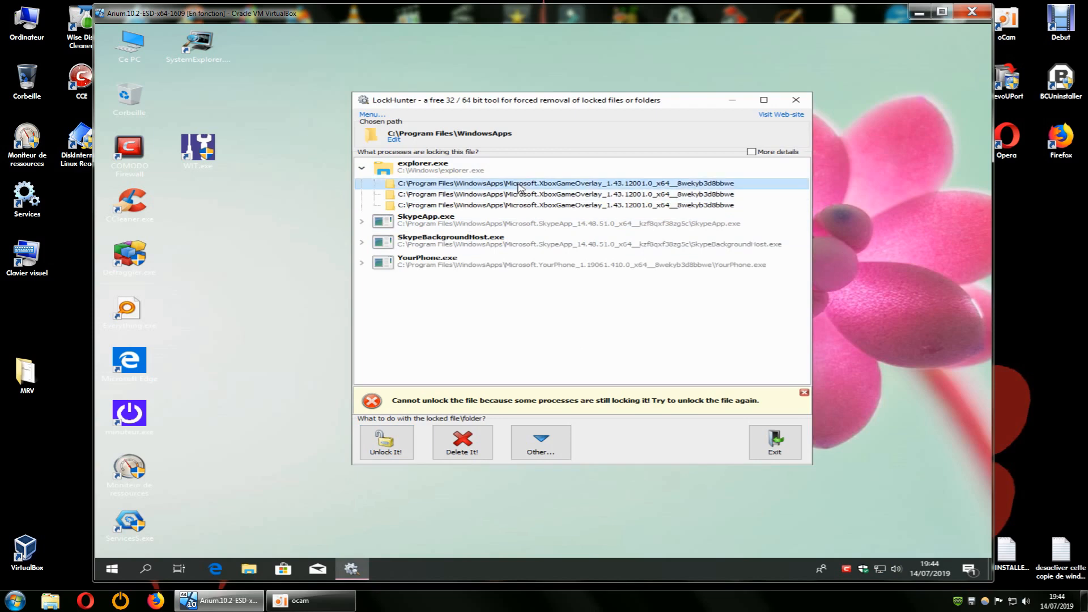
{"action": "left_click", "coordinate": [527, 204], "text": "shift"}
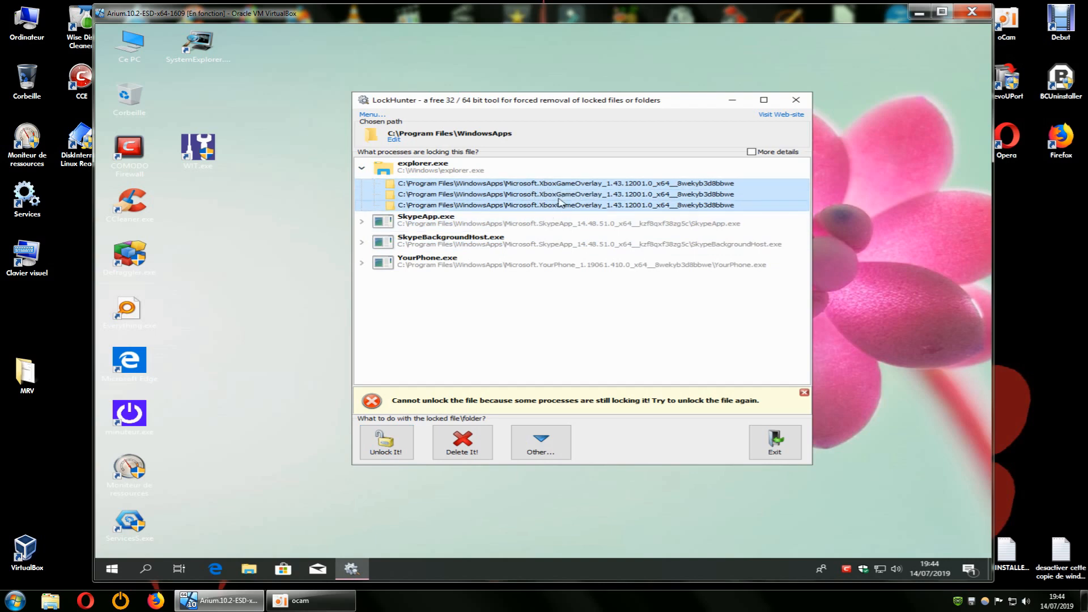
{"action": "left_click", "coordinate": [474, 438]}
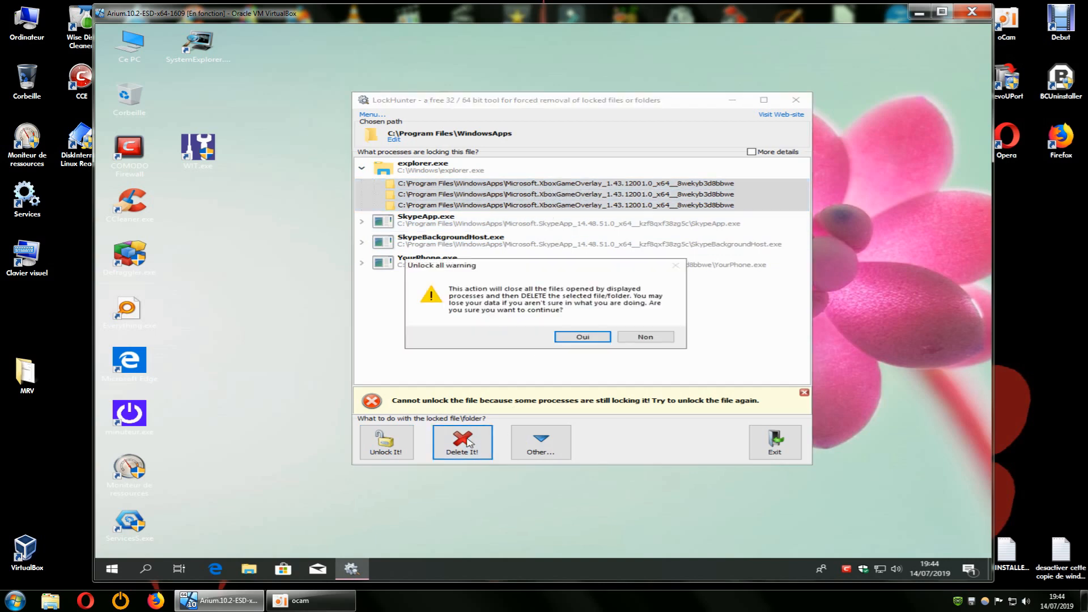
{"action": "left_click", "coordinate": [567, 337]}
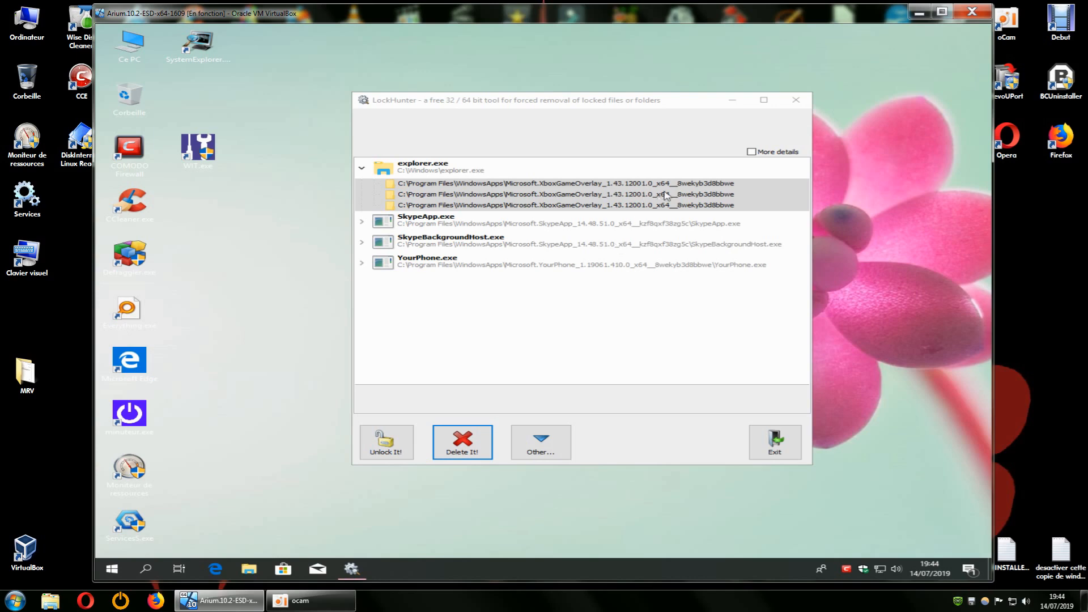
{"action": "left_click_drag", "start_coordinate": [689, 104], "coordinate": [665, 108]}
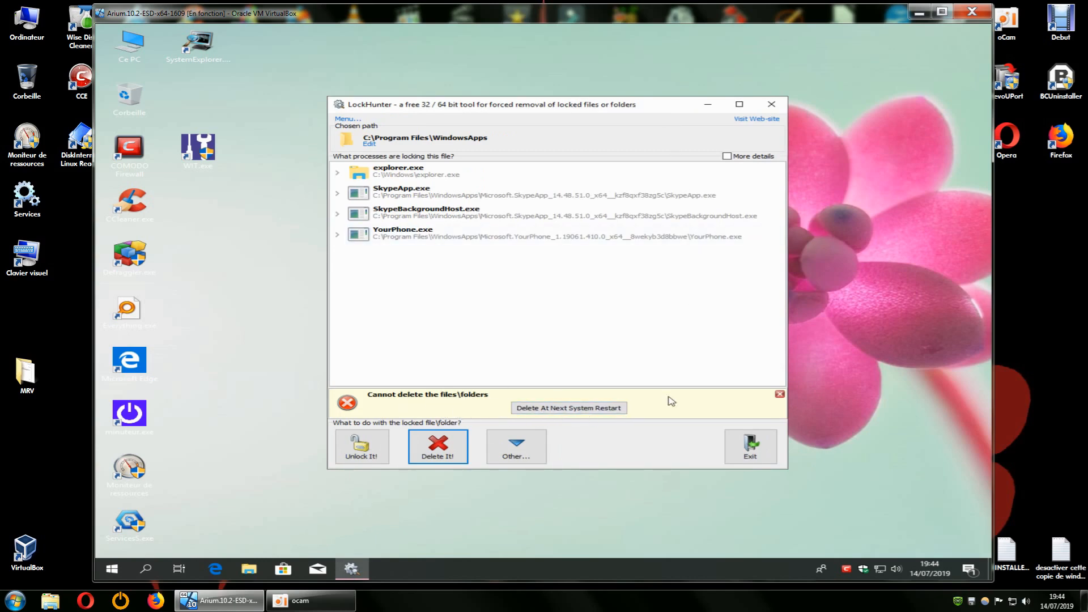
{"action": "left_click", "coordinate": [593, 408]}
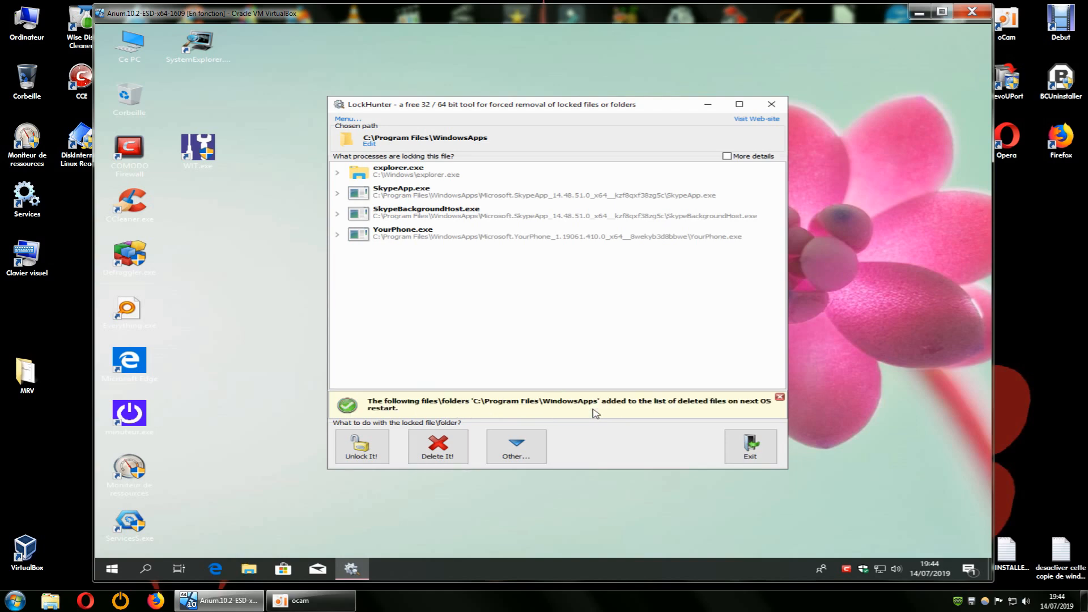
- Check the entries held by explorer.exe, exit LockHunter, and restart Windows in the virtual machine
{"action": "left_click", "coordinate": [337, 172]}
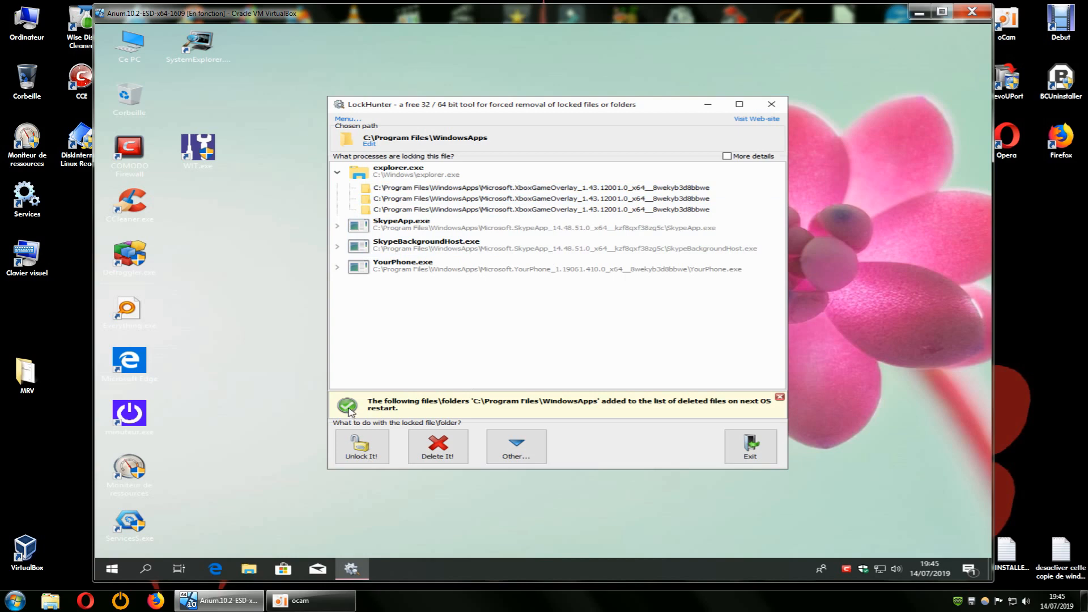
{"action": "left_click", "coordinate": [751, 451]}
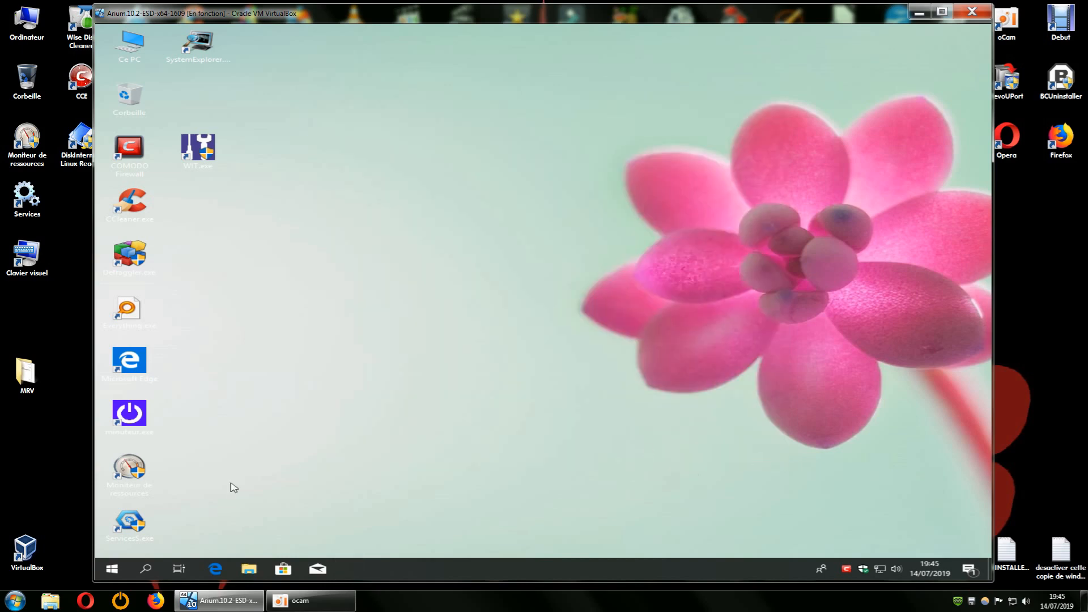
{"action": "left_click", "coordinate": [112, 570]}
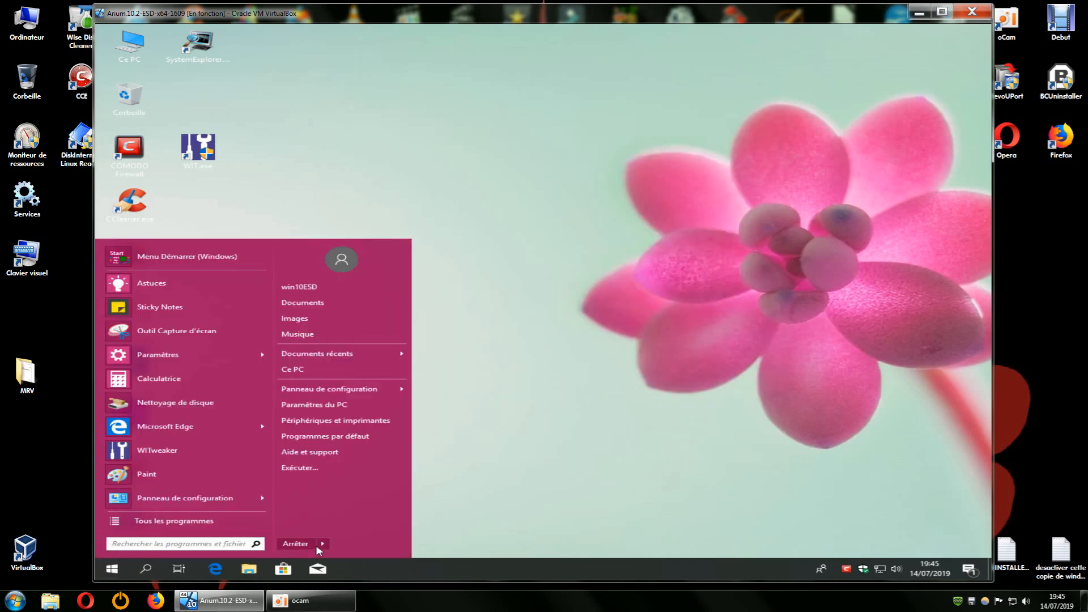
{"action": "mouse_move", "coordinate": [320, 545]}
{"action": "left_click", "coordinate": [357, 545]}
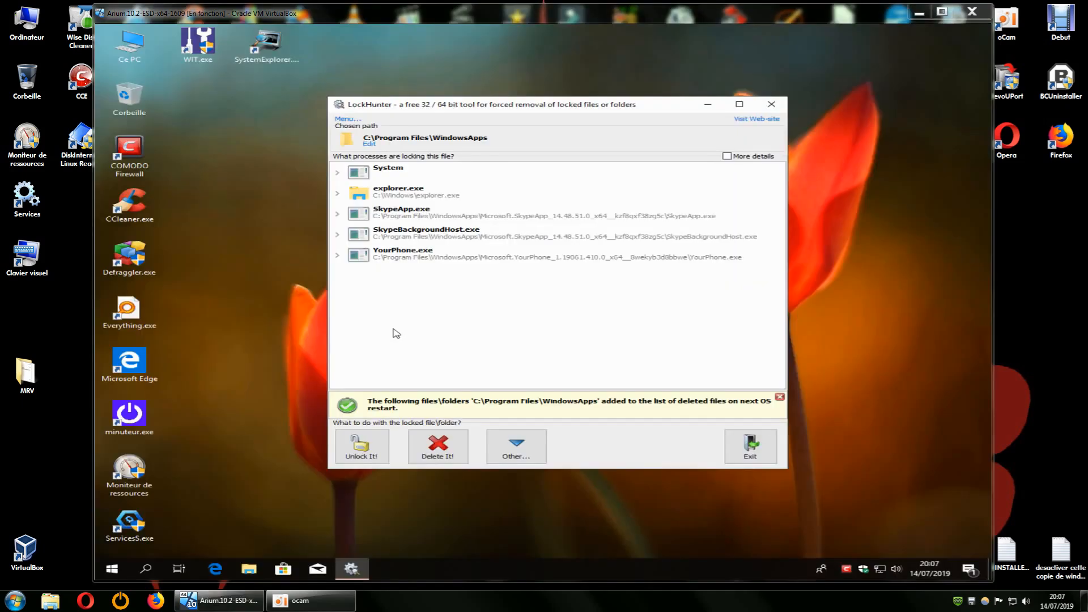
- Examine the WindowsApps entries held by explorer.exe and YourPhone.exe, widening the LockHunter window to show the full paths
{"action": "left_click", "coordinate": [337, 193]}
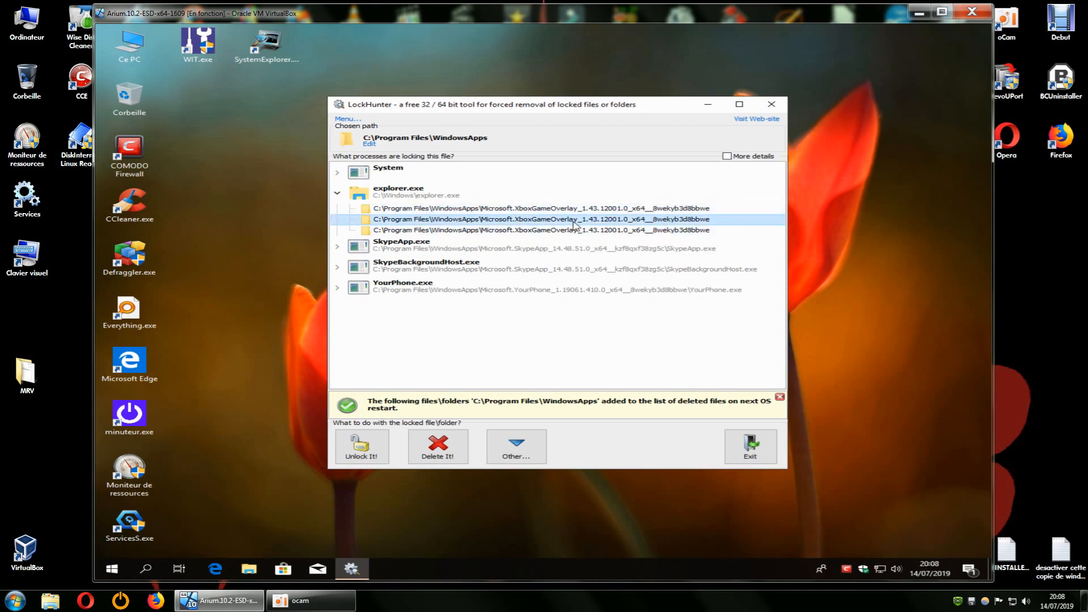
{"action": "left_click", "coordinate": [575, 229]}
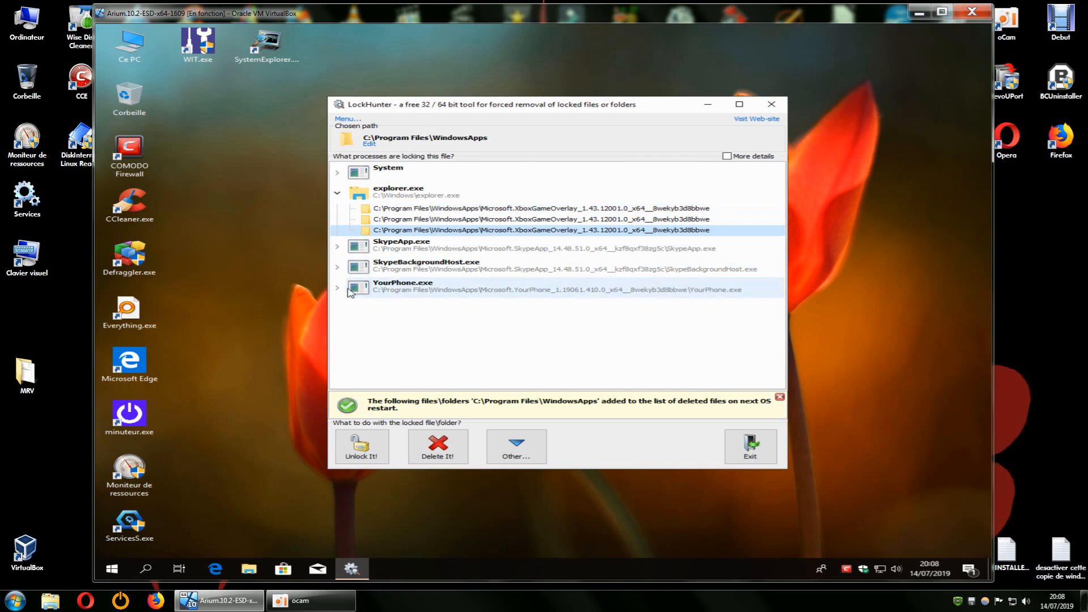
{"action": "left_click", "coordinate": [338, 287]}
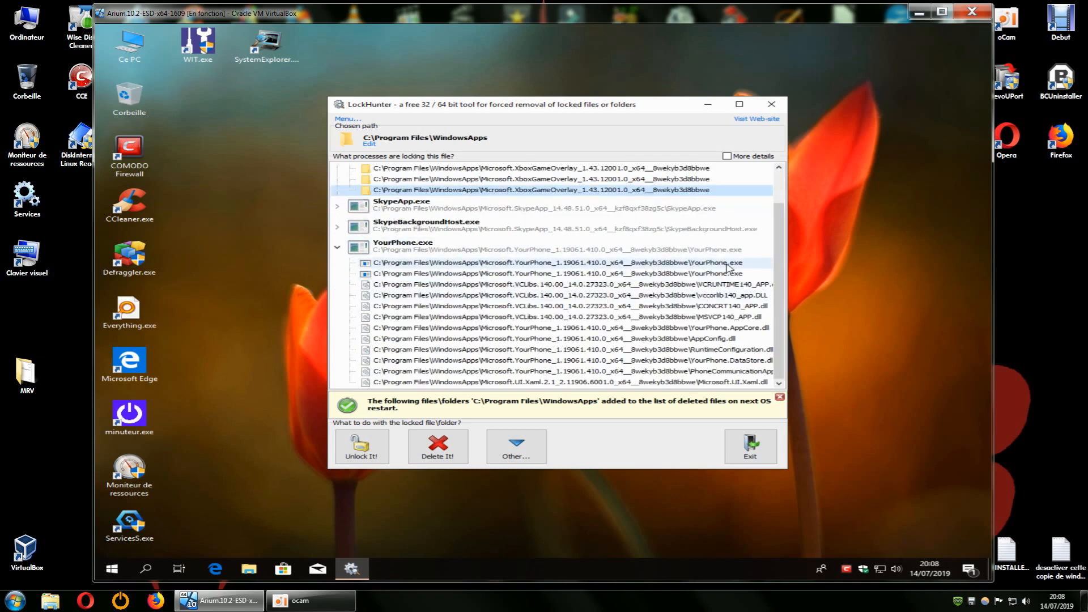
{"action": "left_click", "coordinate": [728, 273]}
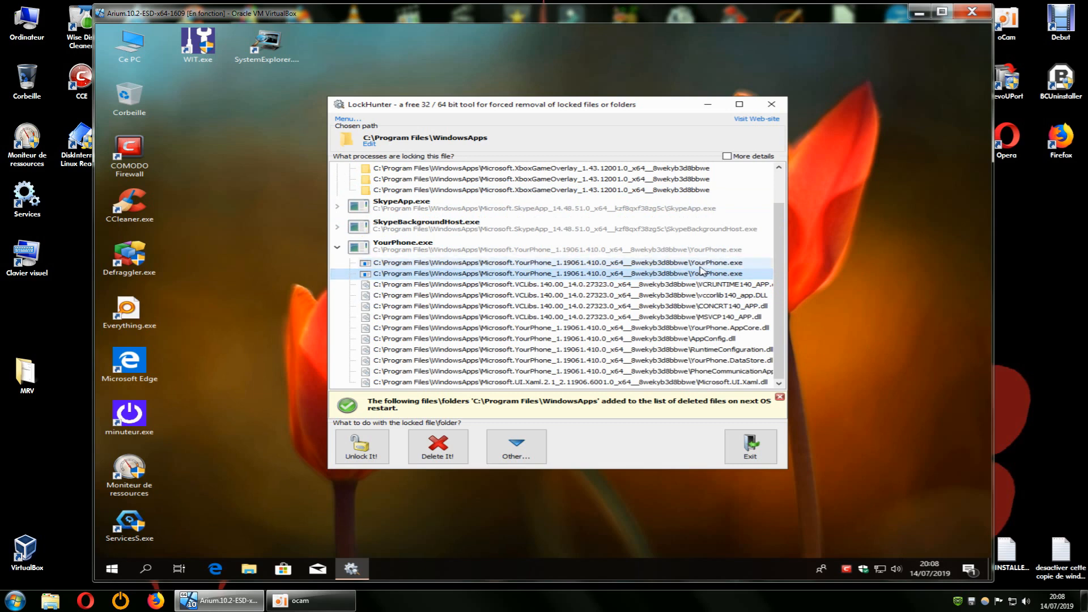
{"action": "left_click_drag", "start_coordinate": [788, 293], "coordinate": [983, 292]}
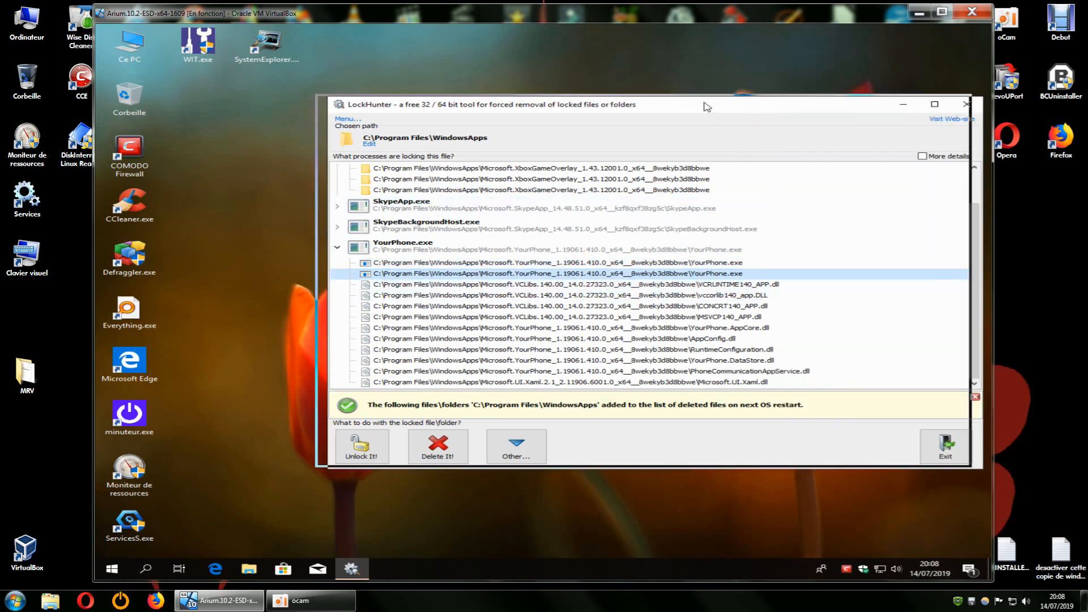
{"action": "left_click_drag", "start_coordinate": [707, 102], "coordinate": [663, 87]}
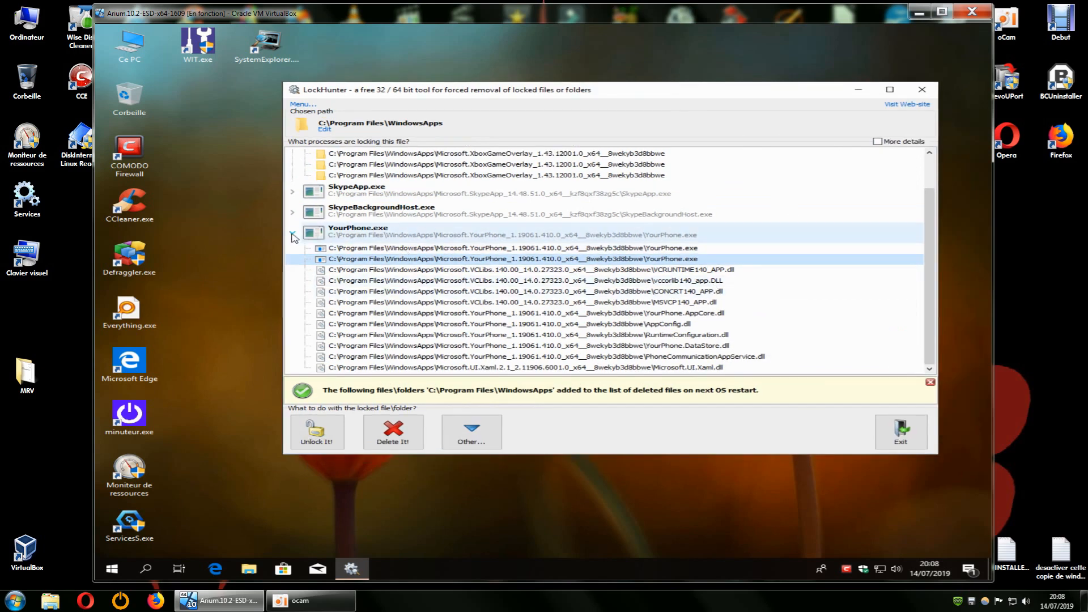
{"action": "left_click", "coordinate": [292, 233]}
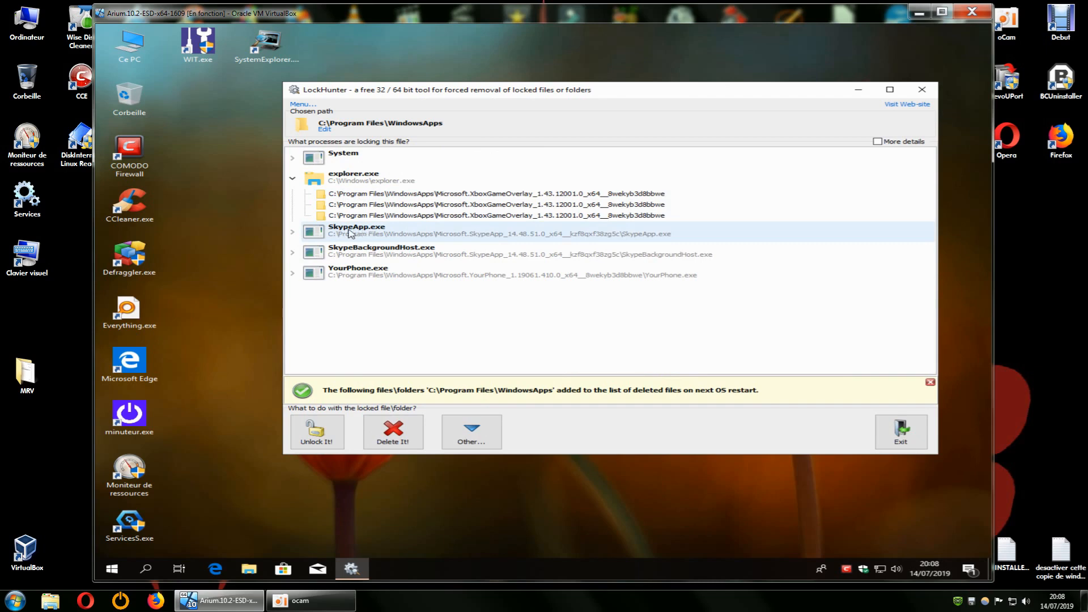
- Examine the individual files locked by SkypeApp.exe, including its DLLs such as mrt100_app.dll, VCRUNTIME140_APP.dll and clrcompression.dll
{"action": "left_click", "coordinate": [293, 234]}
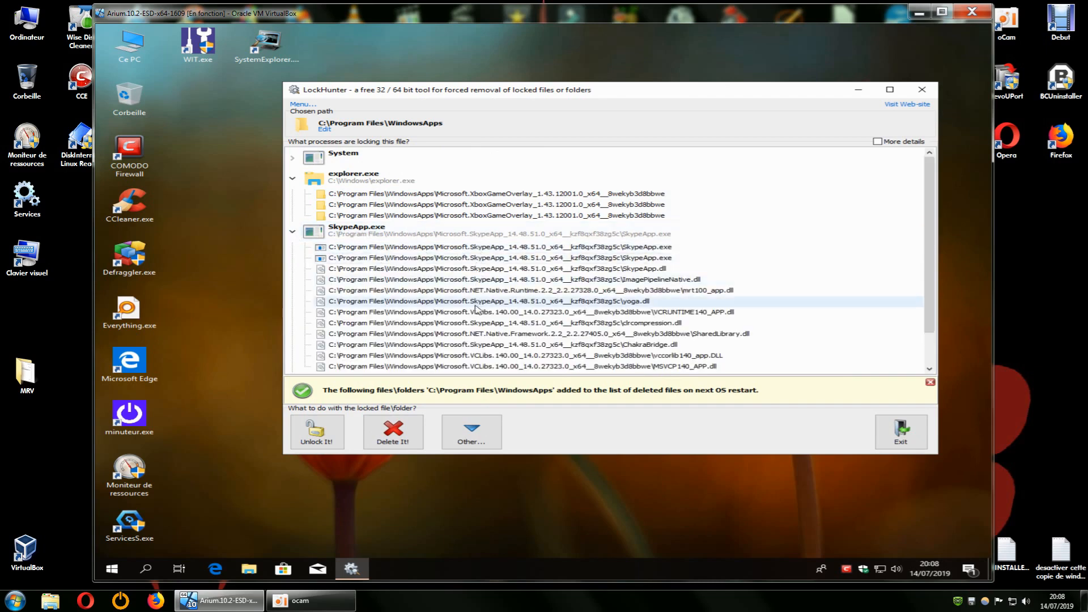
{"action": "left_click", "coordinate": [626, 312]}
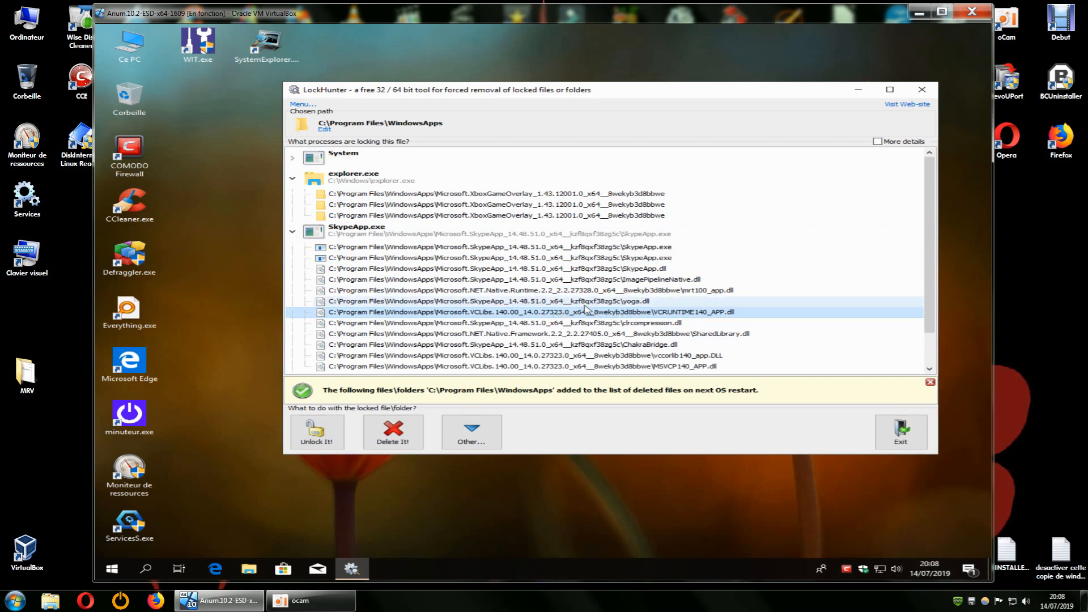
{"action": "left_click", "coordinate": [589, 303]}
{"action": "left_click", "coordinate": [636, 292]}
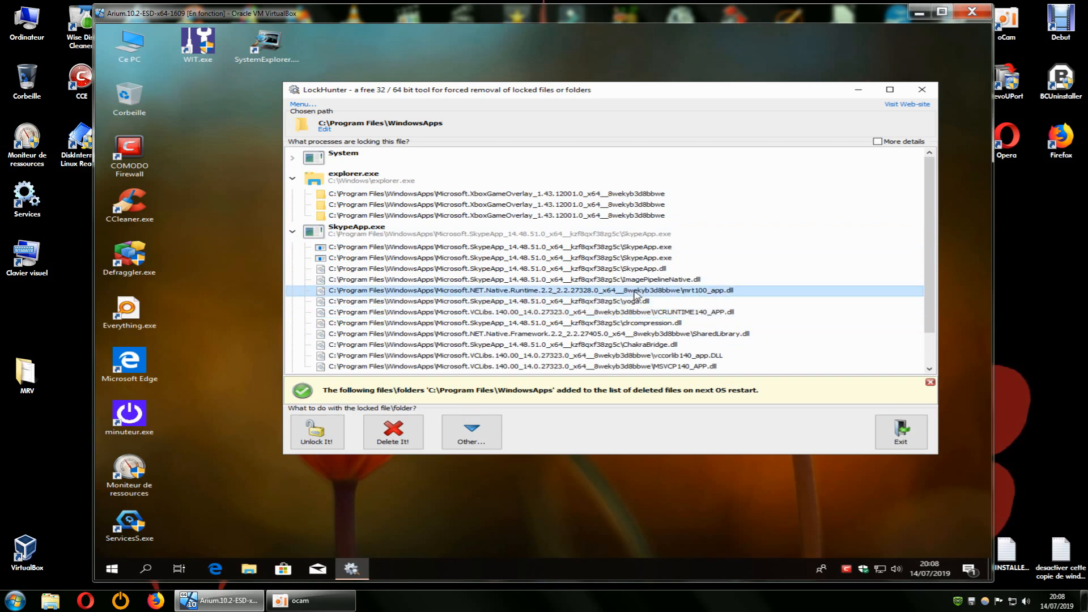
{"action": "left_click", "coordinate": [654, 249]}
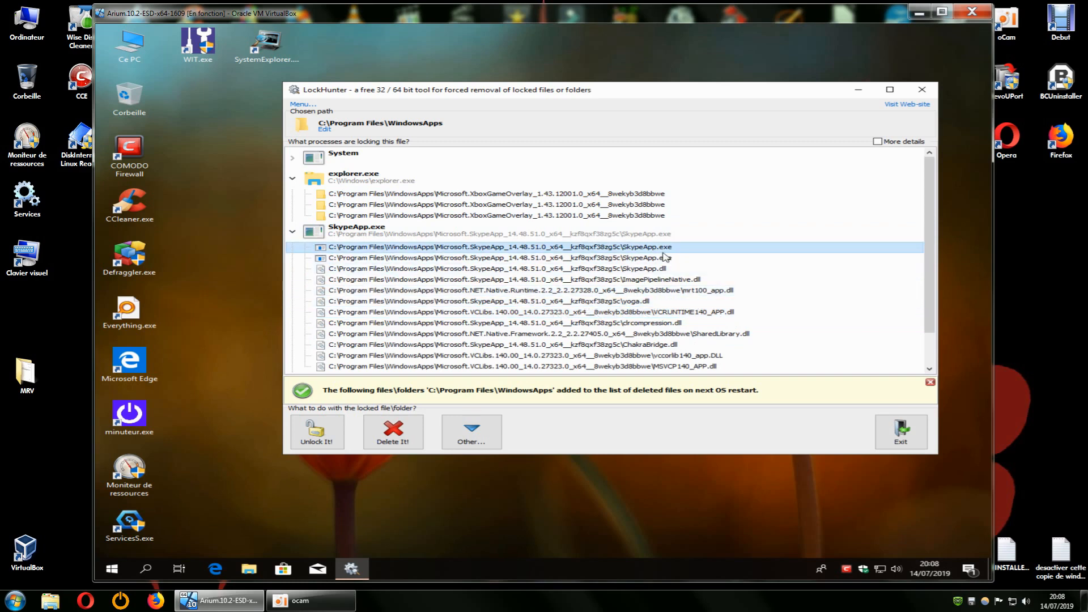
{"action": "left_click", "coordinate": [658, 258]}
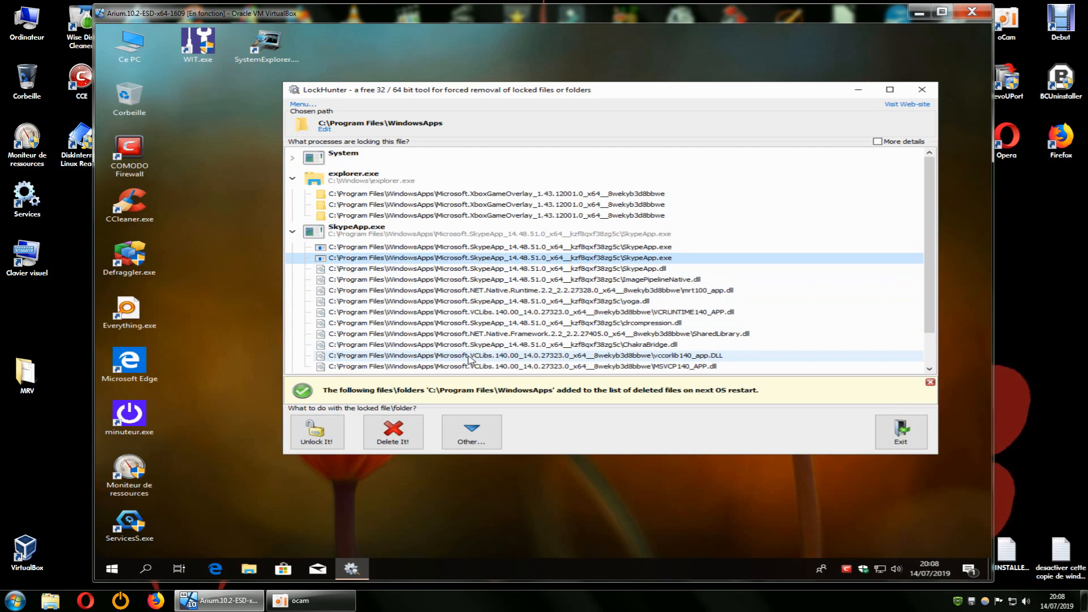
{"action": "left_click", "coordinate": [641, 269]}
{"action": "left_click", "coordinate": [647, 281]}
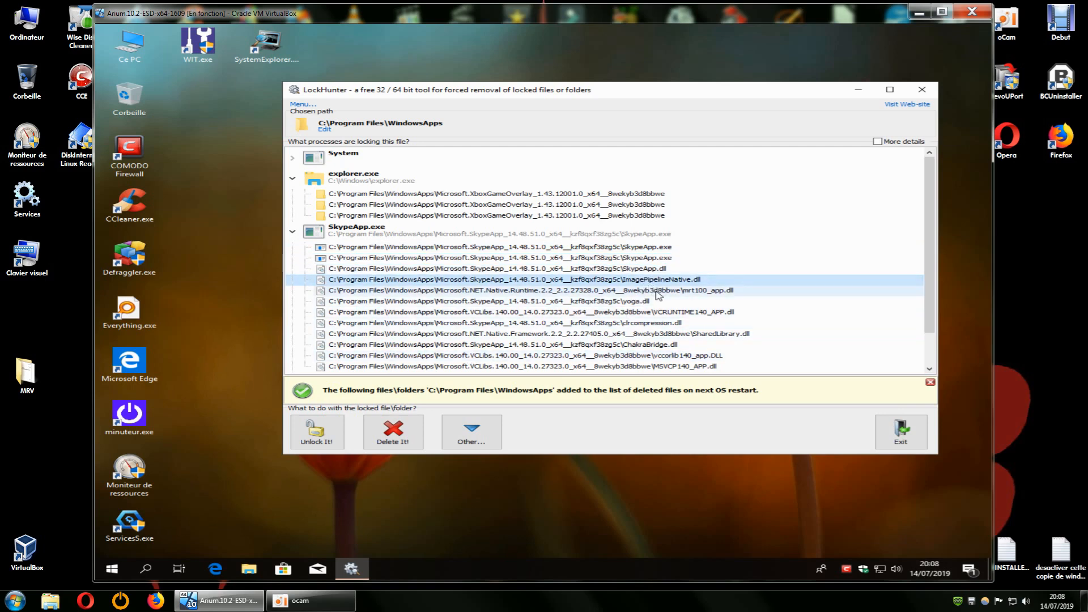
{"action": "left_click", "coordinate": [658, 291]}
{"action": "left_click", "coordinate": [656, 302]}
{"action": "left_click", "coordinate": [655, 313]}
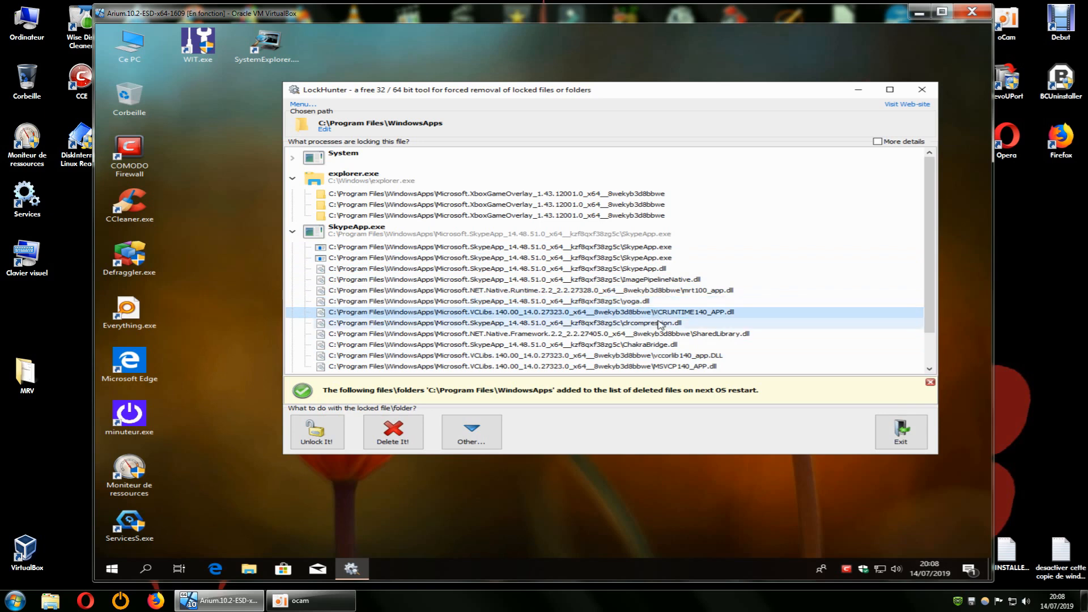
{"action": "left_click", "coordinate": [656, 324]}
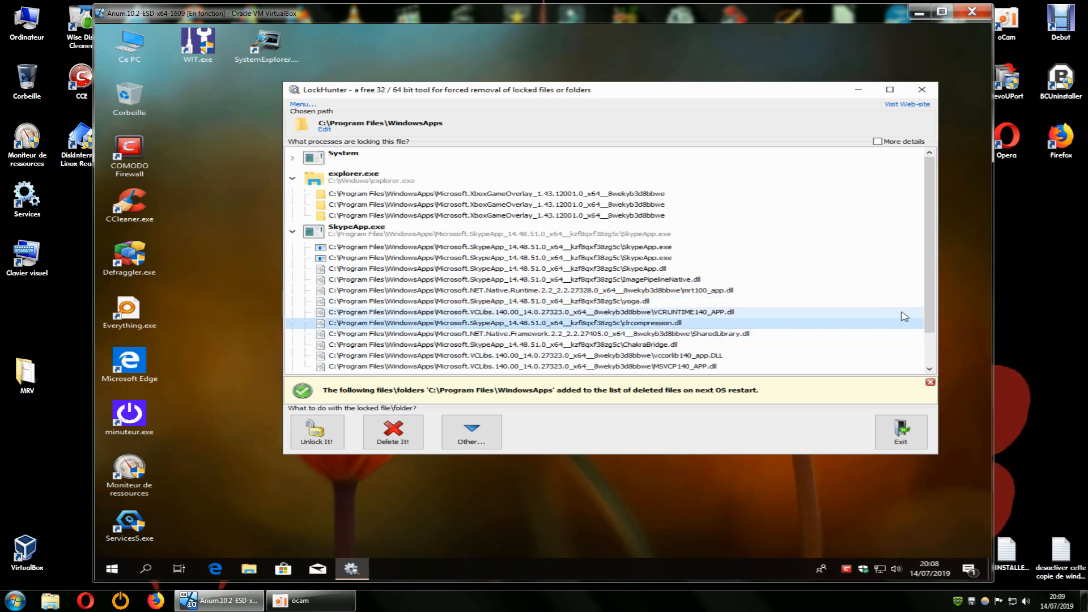
{"action": "left_click_drag", "start_coordinate": [930, 323], "coordinate": [943, 297]}
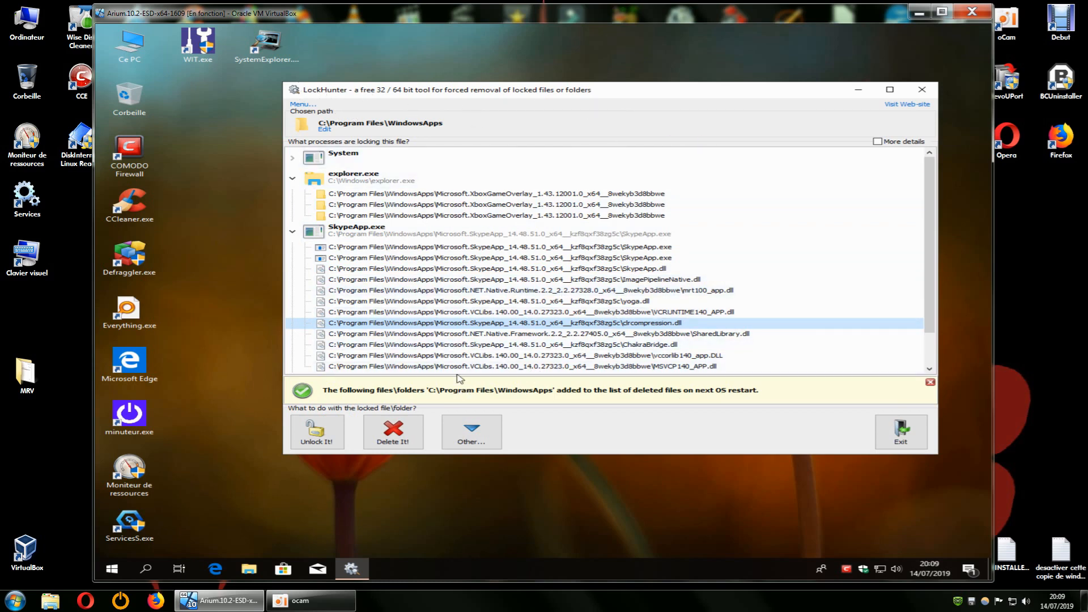
{"action": "left_click", "coordinate": [155, 600]}
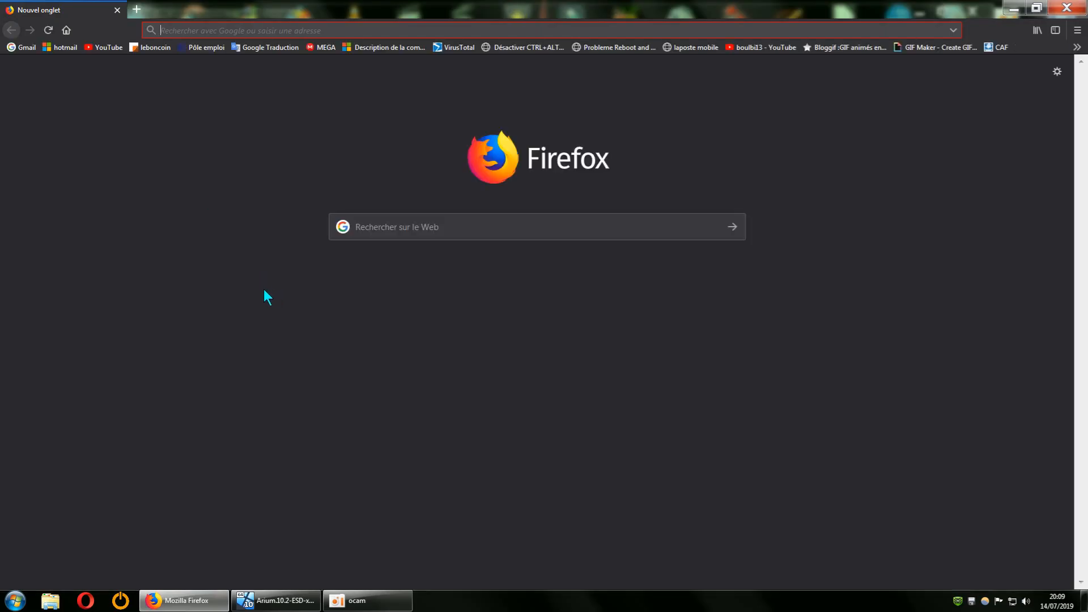
{"action": "left_click", "coordinate": [367, 228]}
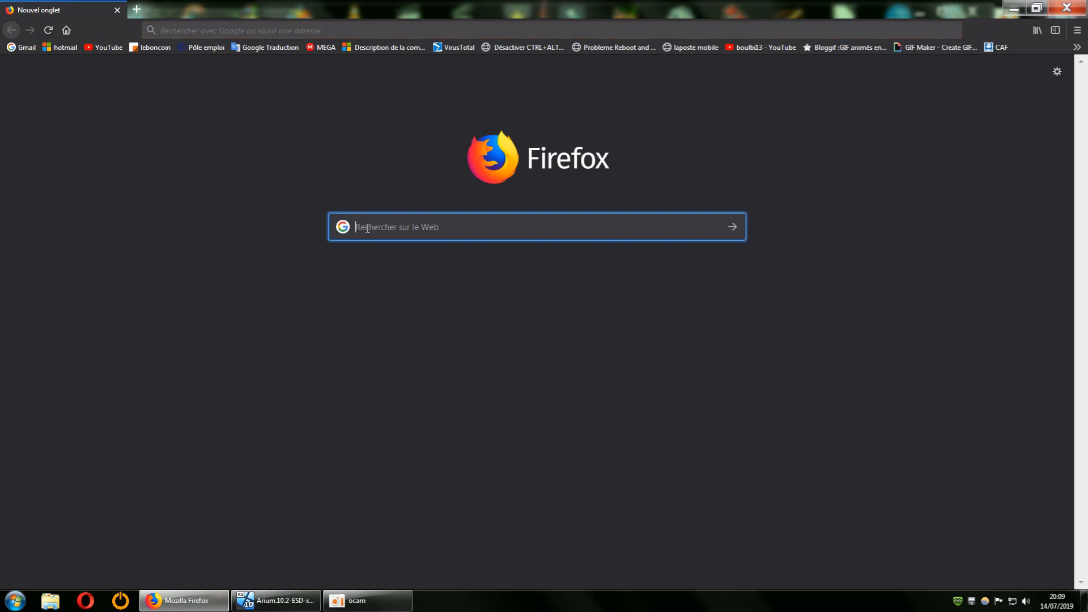
{"action": "right_click", "coordinate": [367, 228]}
{"action": "left_click", "coordinate": [403, 280]}
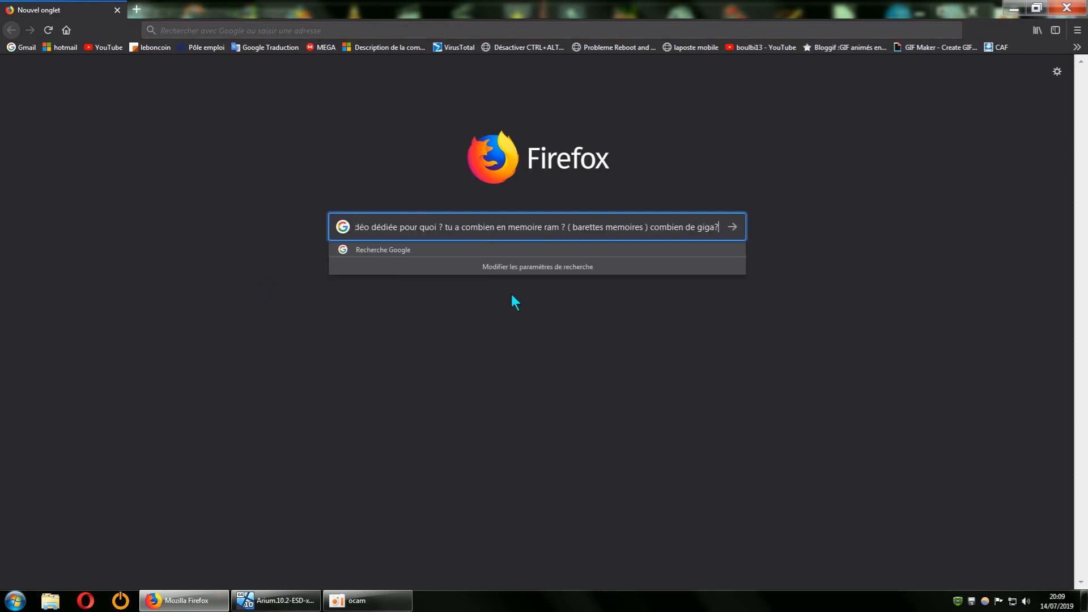
{"action": "left_click_drag", "start_coordinate": [720, 232], "coordinate": [512, 238]}
{"action": "key", "text": "Return"}
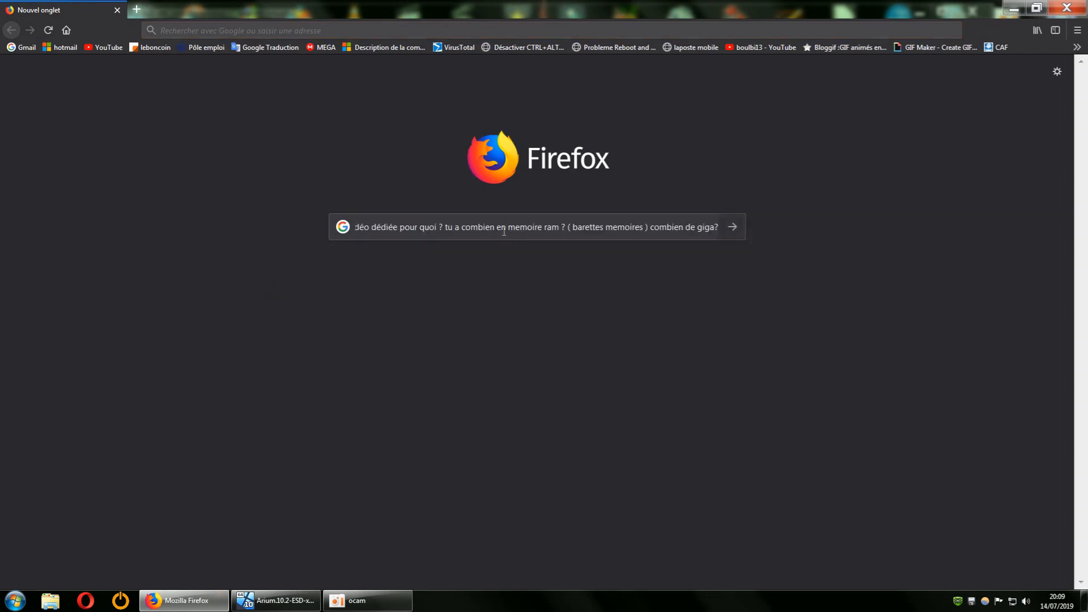
{"action": "left_click", "coordinate": [137, 10]}
{"action": "left_click", "coordinate": [117, 10]}
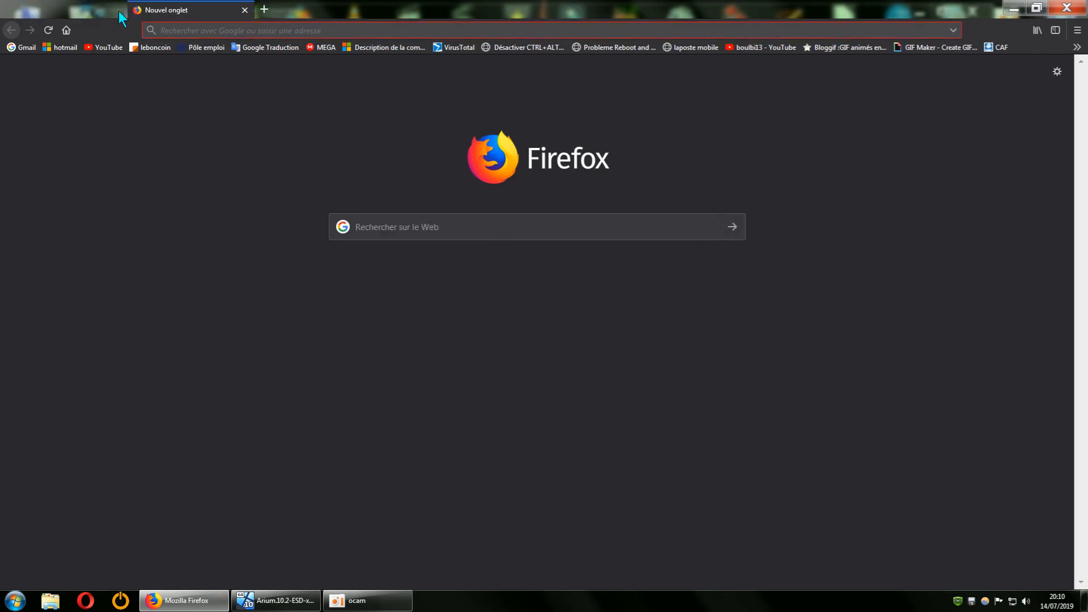
{"action": "left_click", "coordinate": [1066, 8]}
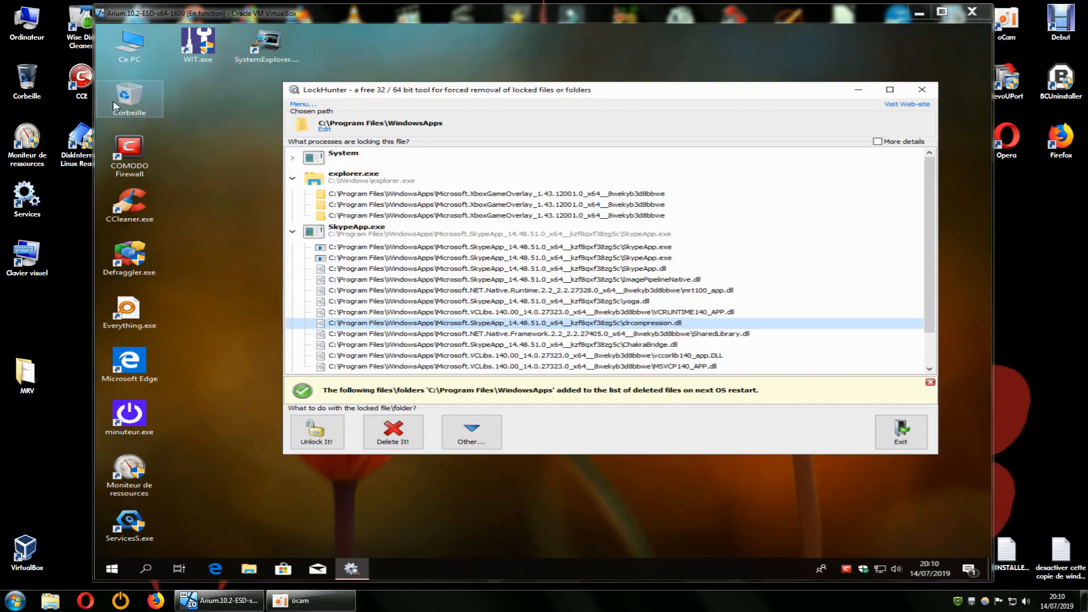
- Locate lockhuntersetup_3-2-3.exe in the TELECHARGEMENT DOWNLOAD folder on the host's STOCKAGE (Z:) drive, and close the folder window
{"action": "double_click", "coordinate": [29, 33]}
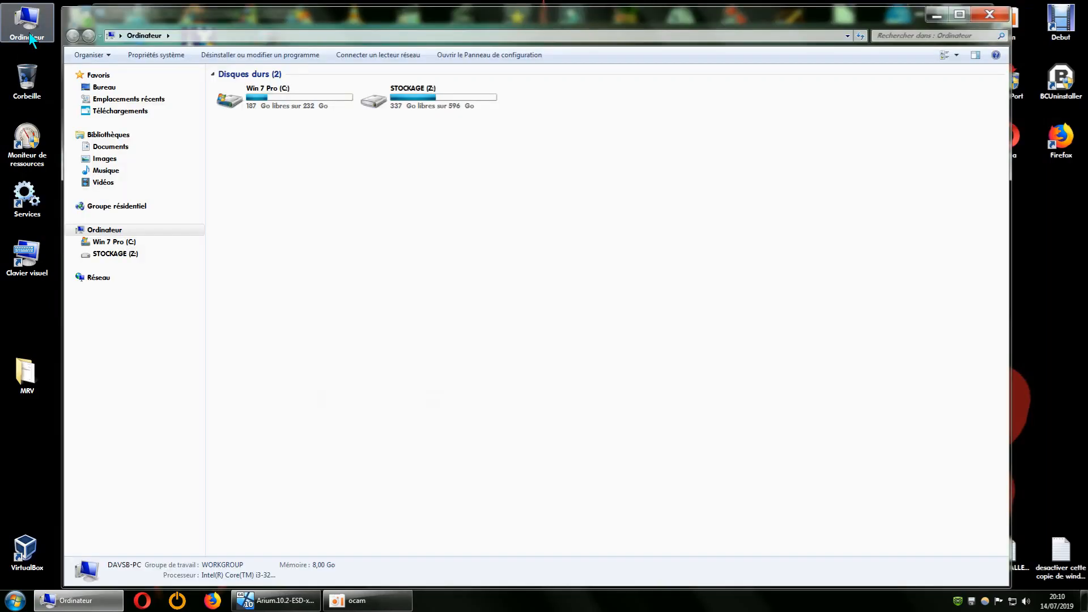
{"action": "double_click", "coordinate": [400, 105]}
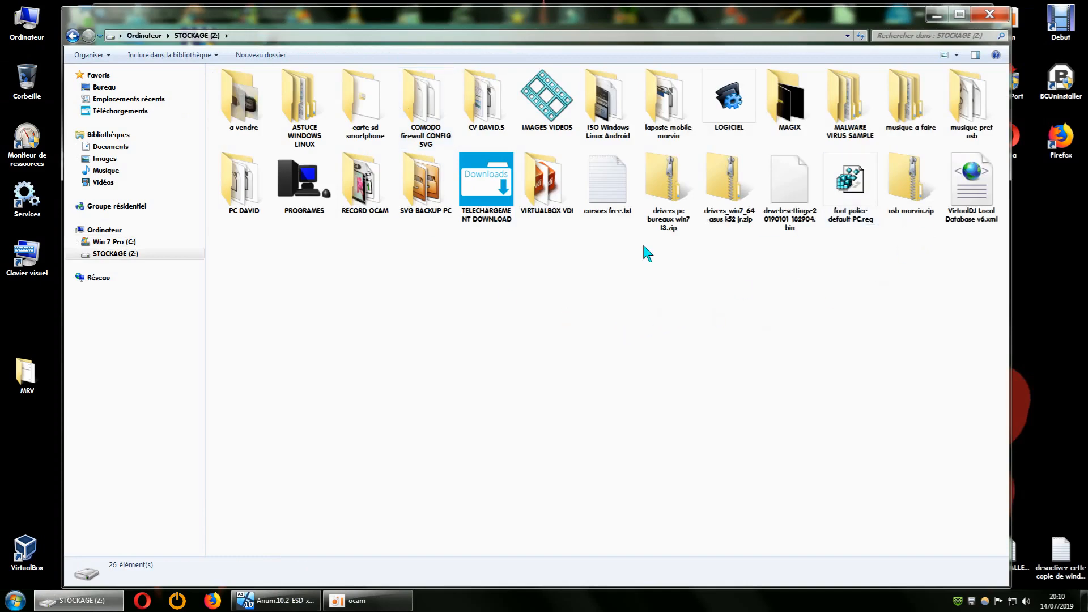
{"action": "double_click", "coordinate": [489, 225]}
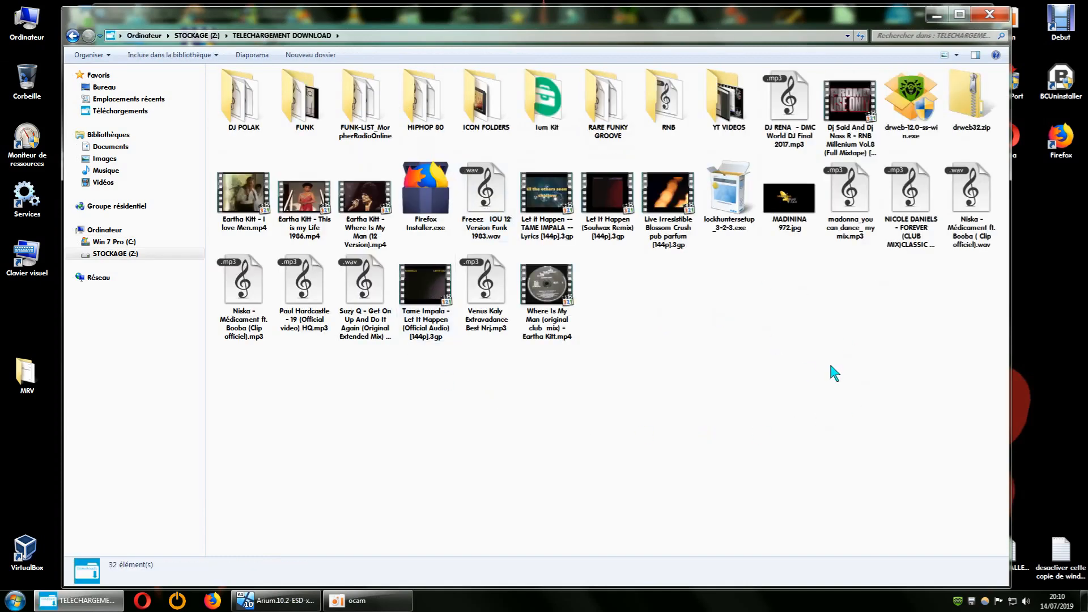
{"action": "left_click", "coordinate": [736, 230]}
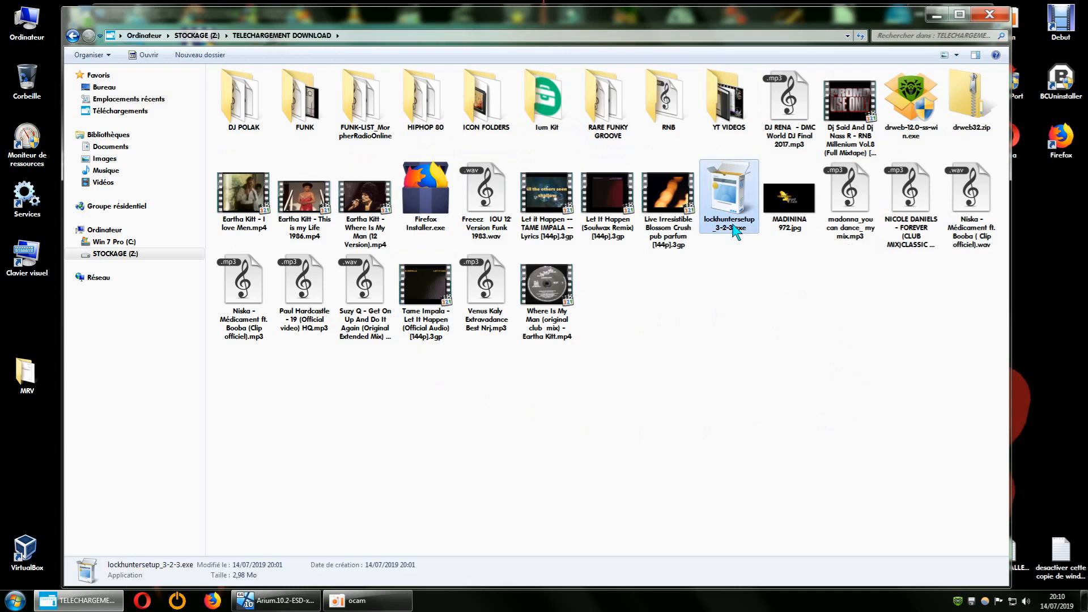
{"action": "left_click", "coordinate": [990, 14]}
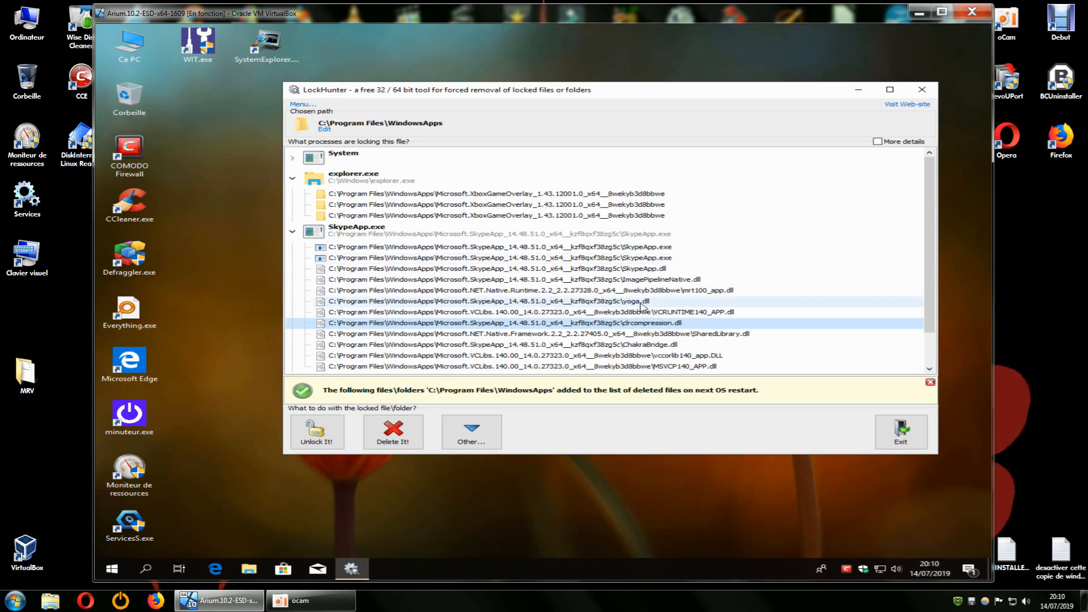
- Close LockHunter and return to the virtual machine's desktop
{"action": "left_click", "coordinate": [923, 90]}
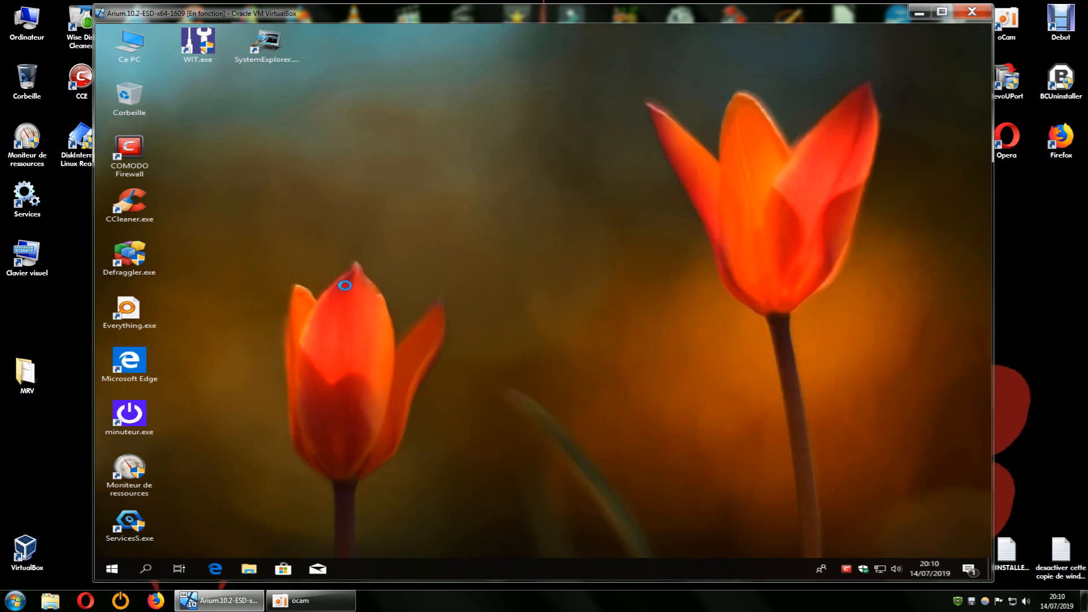
{"action": "right_click", "coordinate": [314, 267]}
{"action": "left_click", "coordinate": [419, 189]}
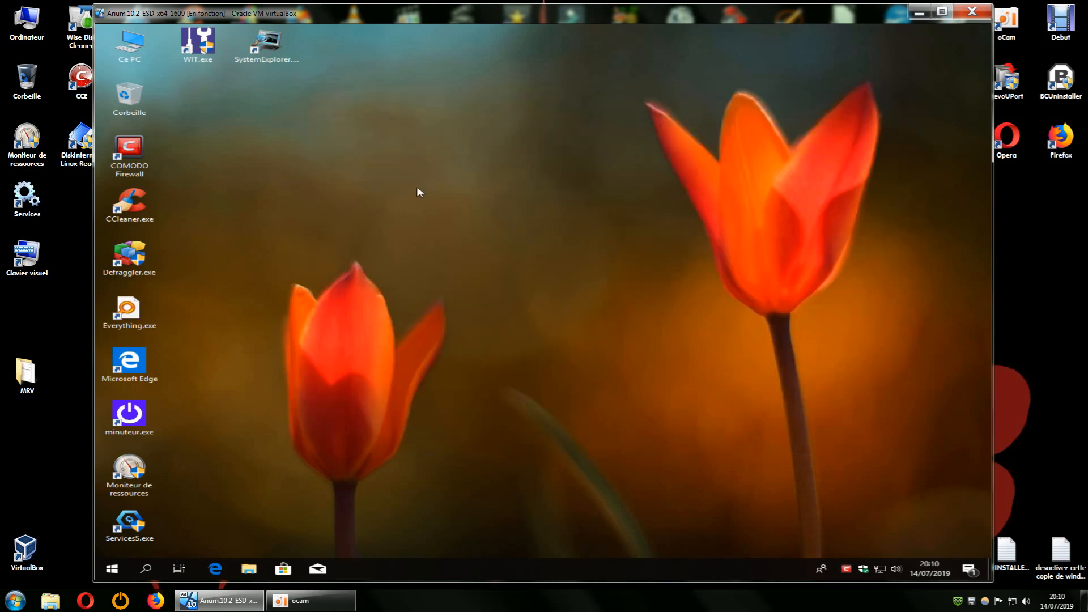